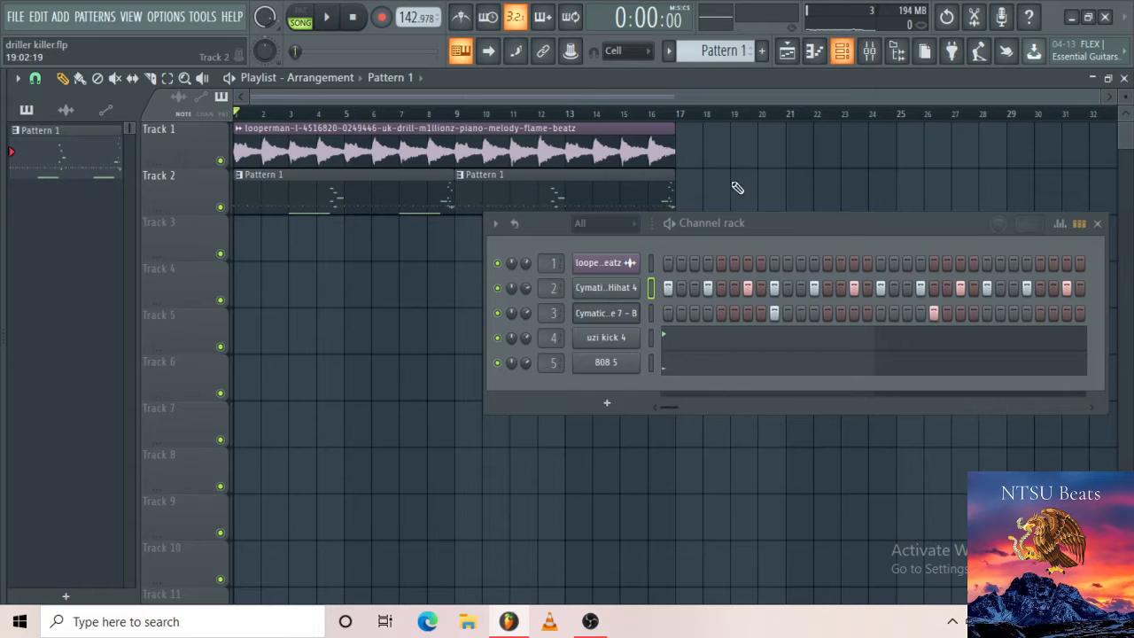
# Play the arrangement and examine the 808 5 channel's notes in the piano roll.
pyautogui.moveTo(693, 223); pyautogui.dragTo(695, 231)
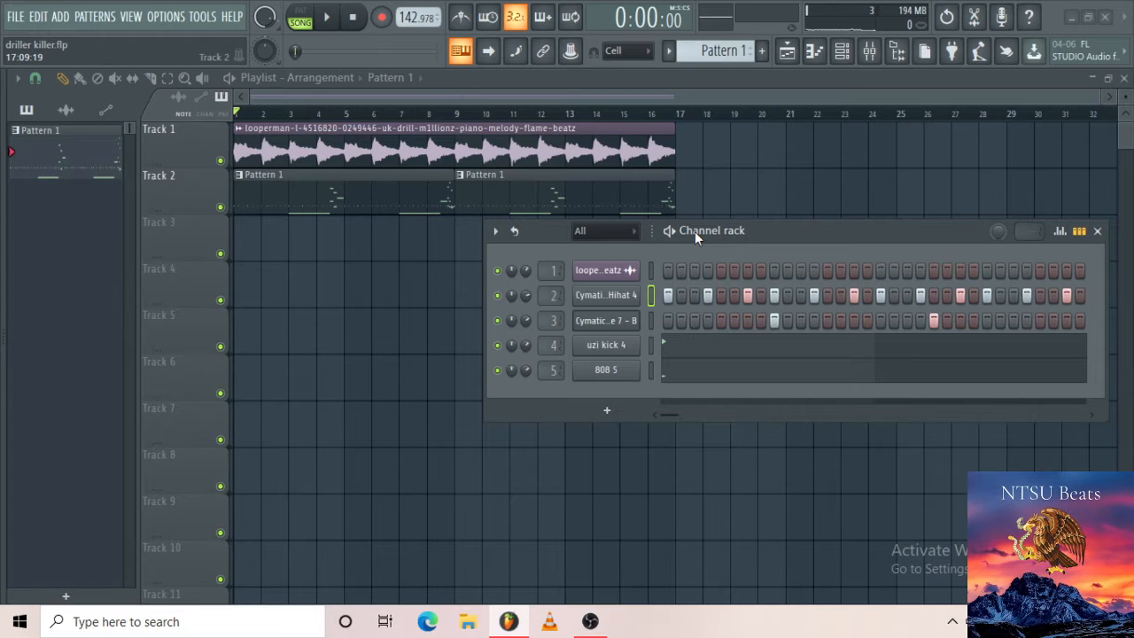
pyautogui.press('space')
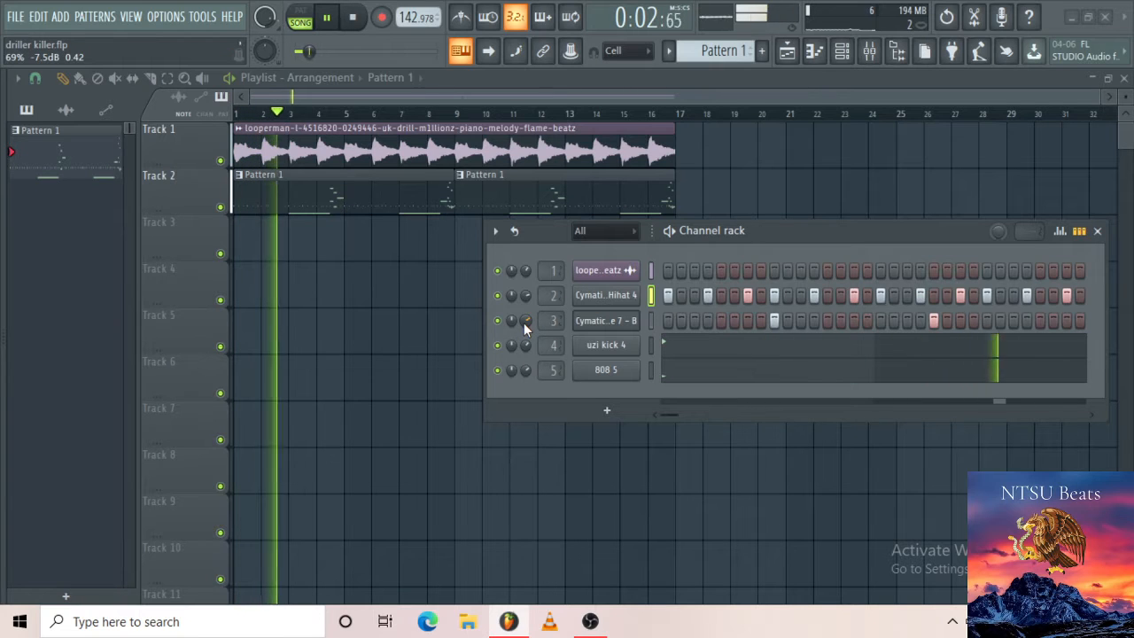
pyautogui.click(528, 369)
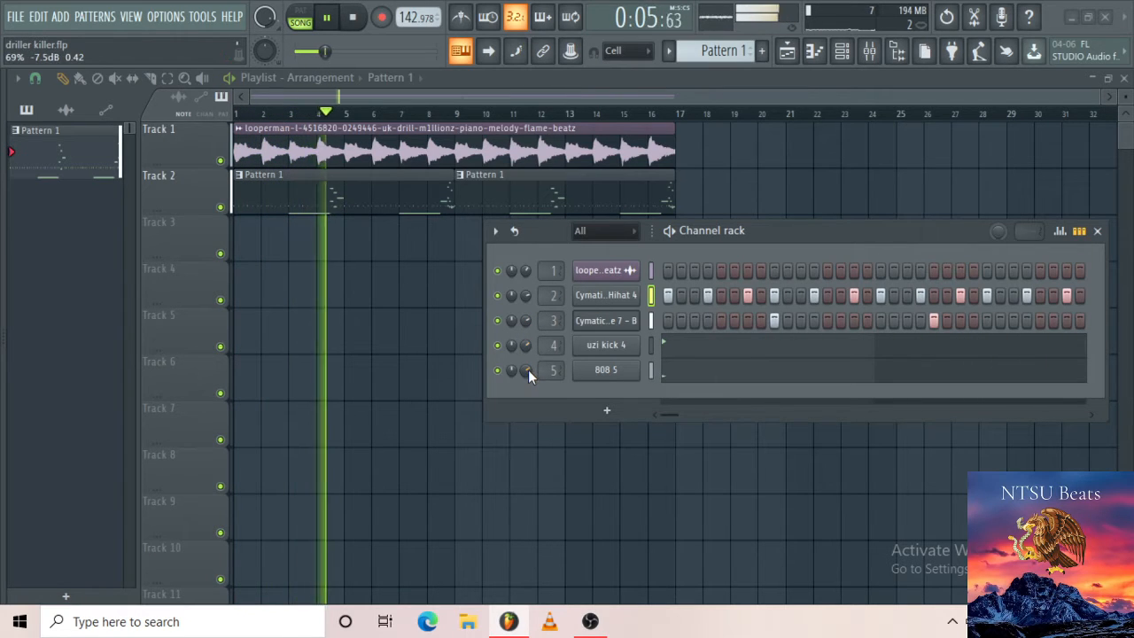
pyautogui.rightClick(624, 370)
pyautogui.click(680, 371)
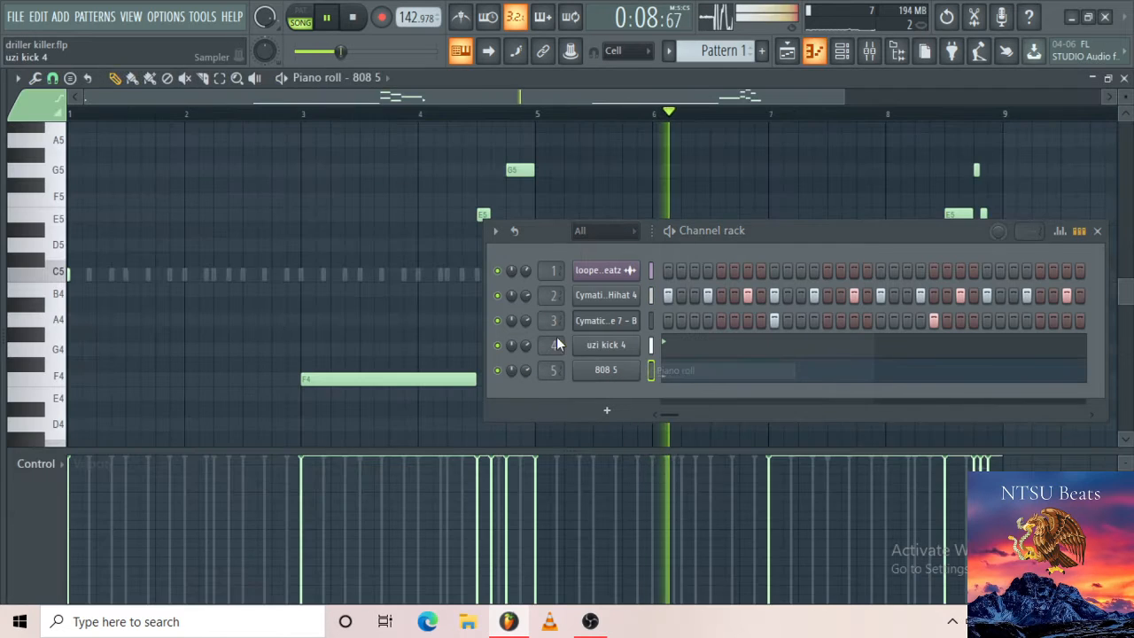
pyautogui.click(842, 51)
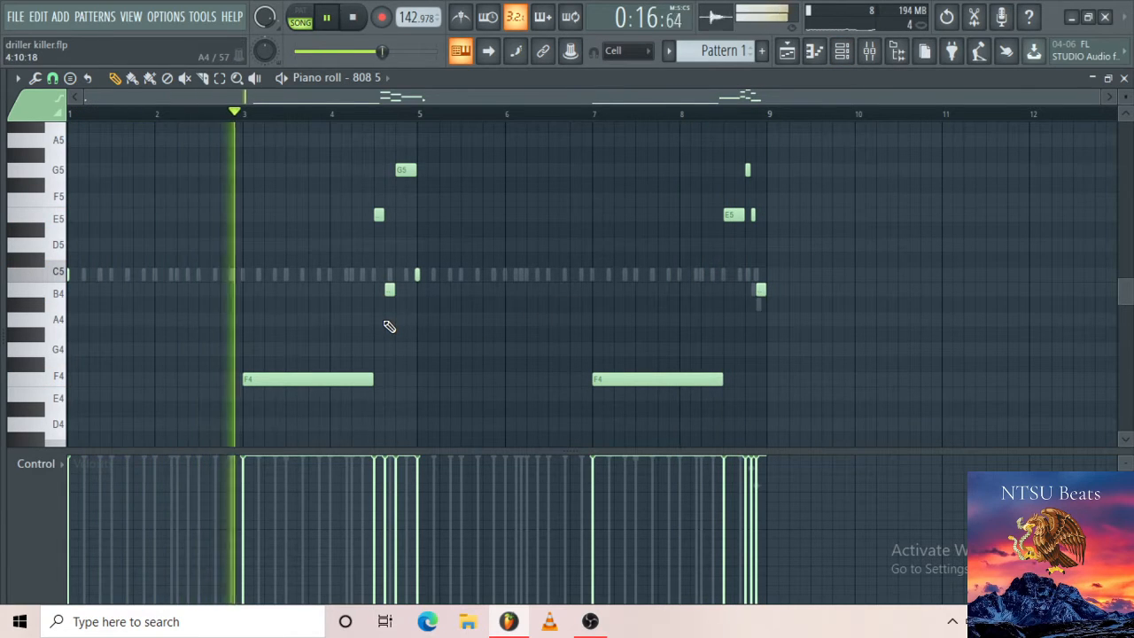
pyautogui.scroll(1, 520, 306)
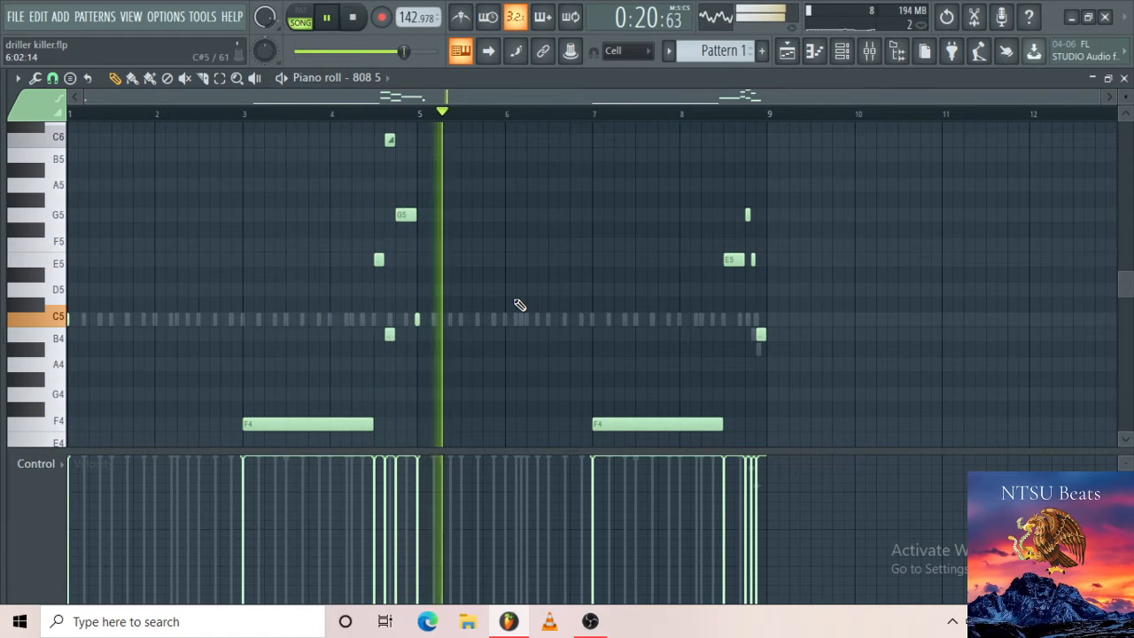
# Bring up the uzi kick 4 channel's notes in the piano roll.
pyautogui.click(841, 51)
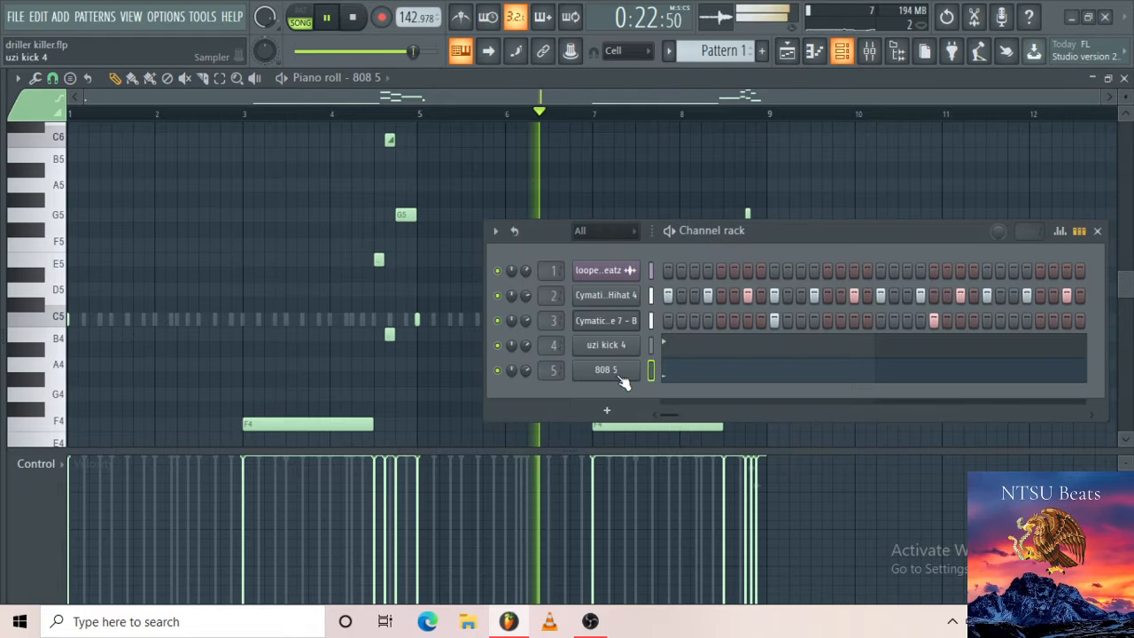
pyautogui.rightClick(634, 346)
pyautogui.click(664, 346)
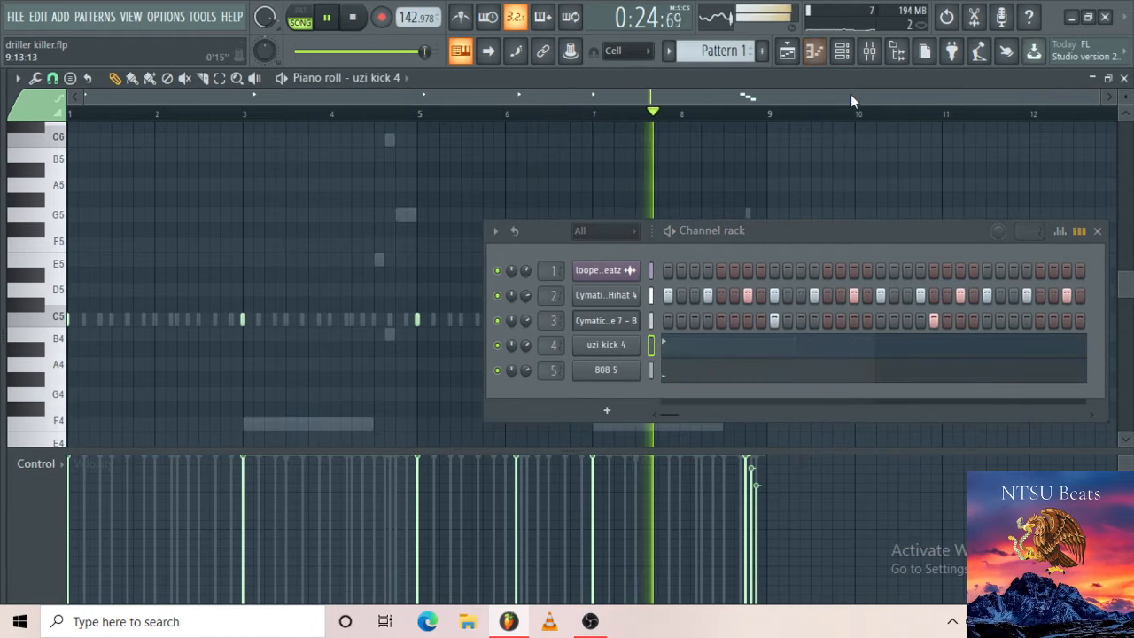
pyautogui.click(843, 53)
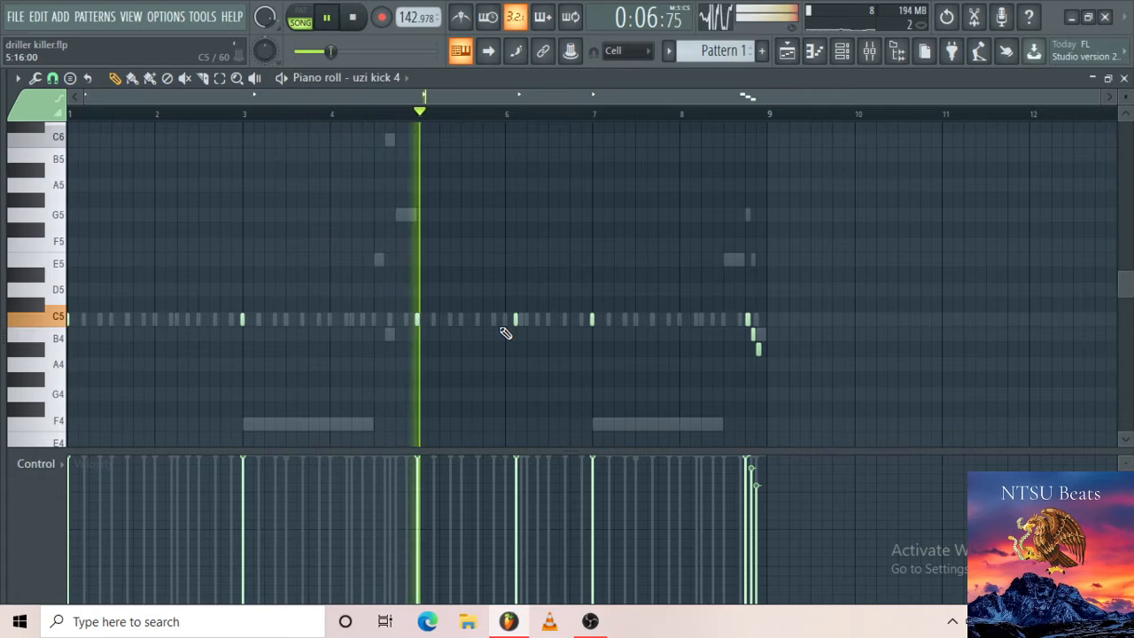
# Try extra uzi kick 4 notes on C5 in bar 5 and at bar 8, and remove them after listening.
pyautogui.click(455, 319)
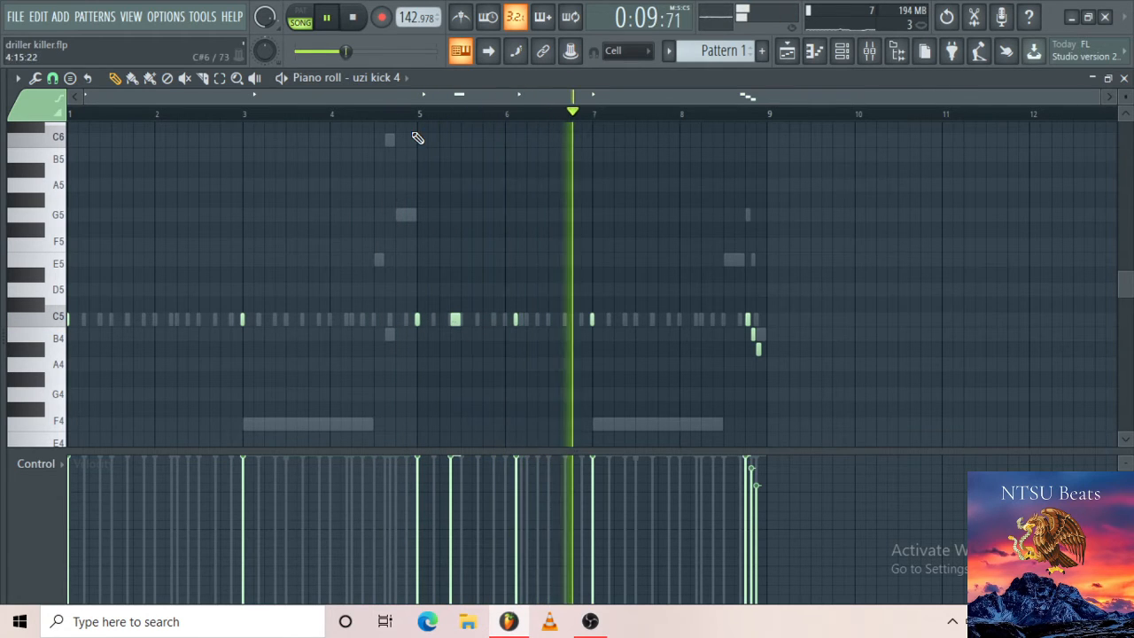
pyautogui.click(365, 115)
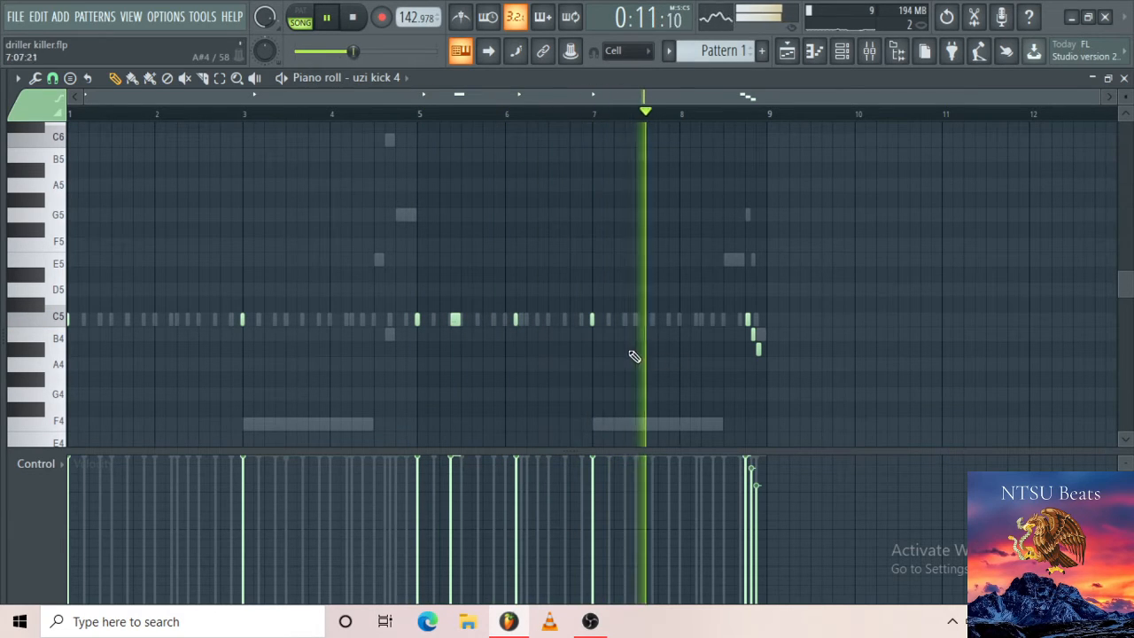
pyautogui.click(685, 320)
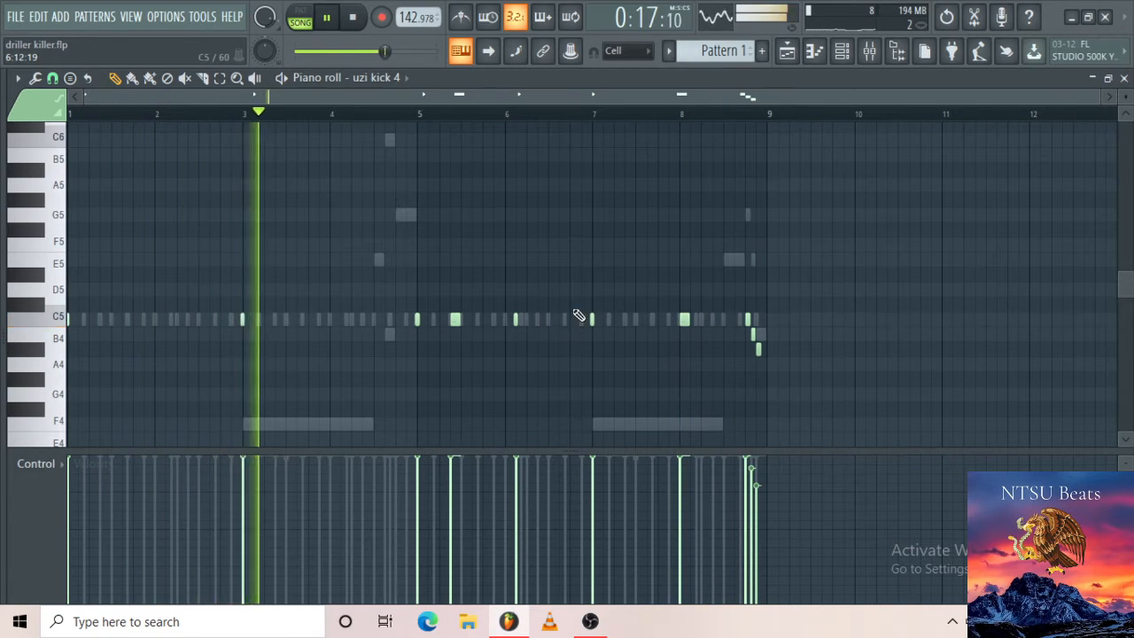
pyautogui.scroll(-2, 576, 316)
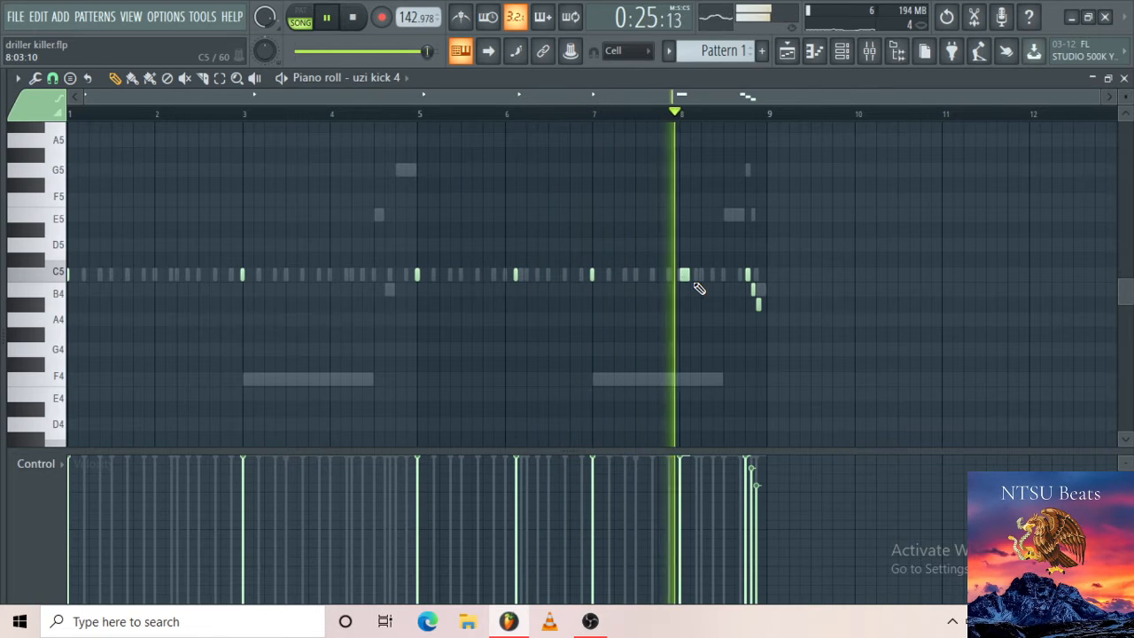
pyautogui.rightClick(685, 277)
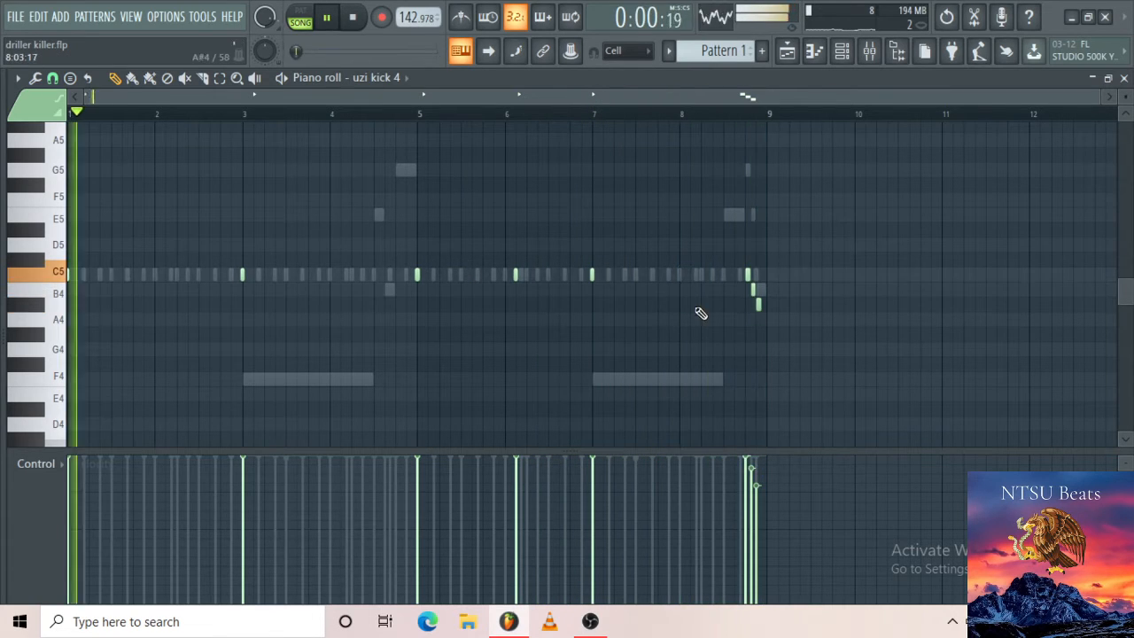
# Return to the playlist with the channel rack shown, dismissing the snare channel's options unchanged.
pyautogui.click(842, 51)
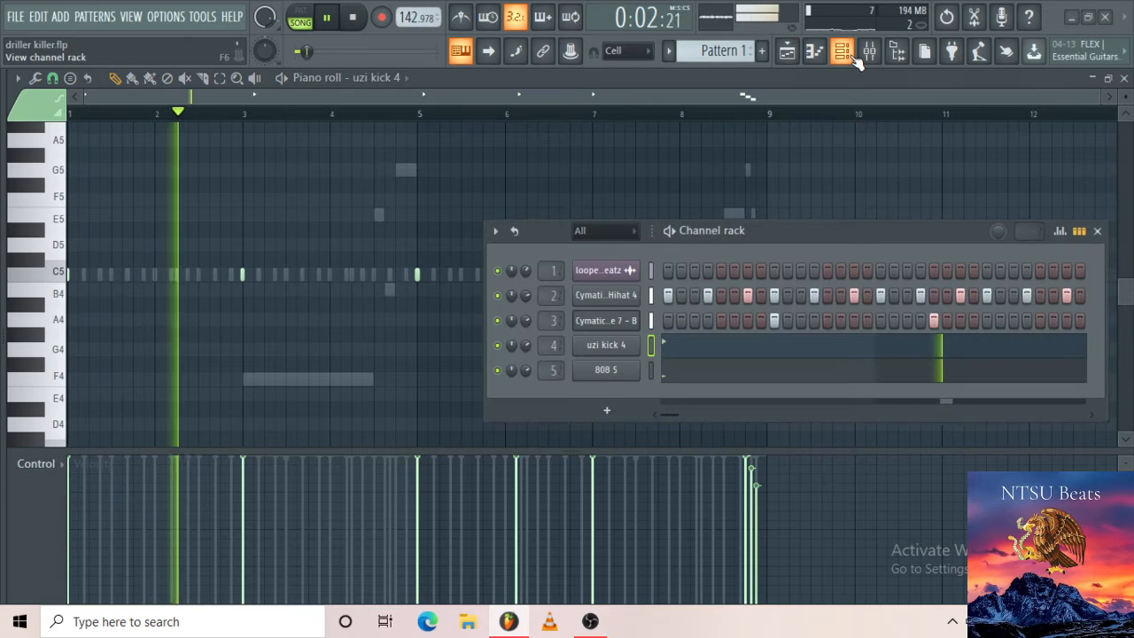
pyautogui.click(787, 51)
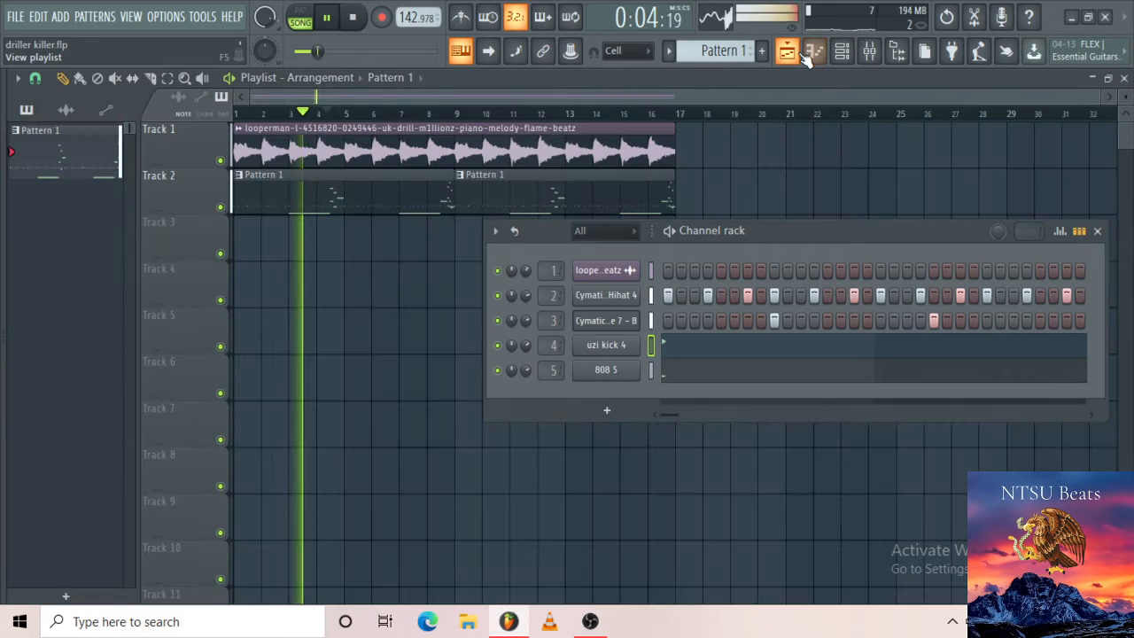
pyautogui.rightClick(620, 321)
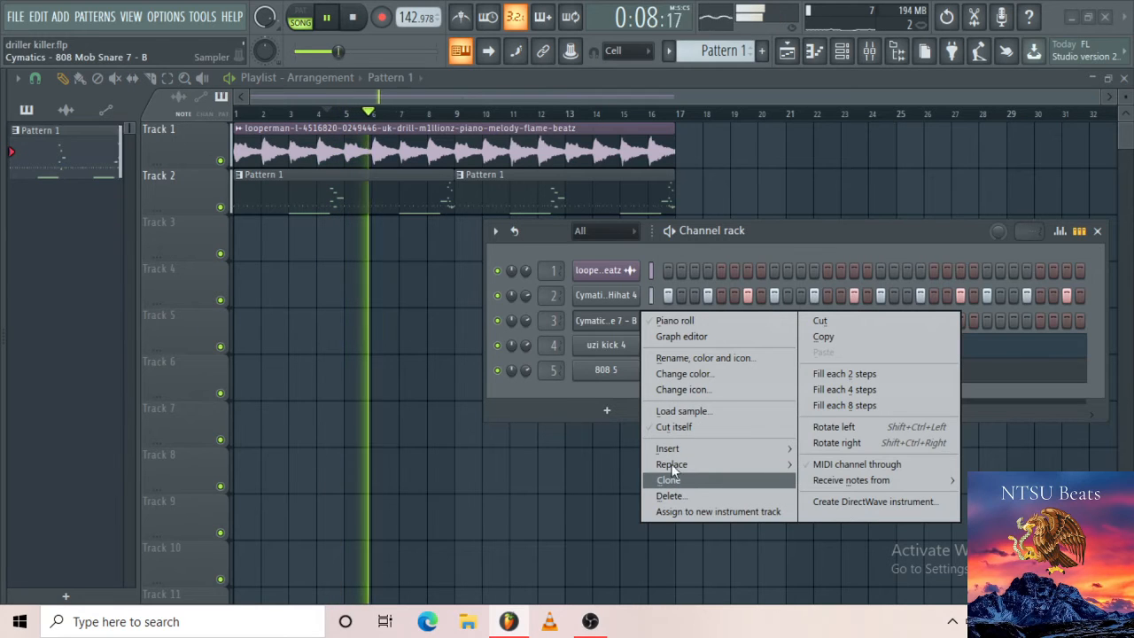
pyautogui.click(624, 387)
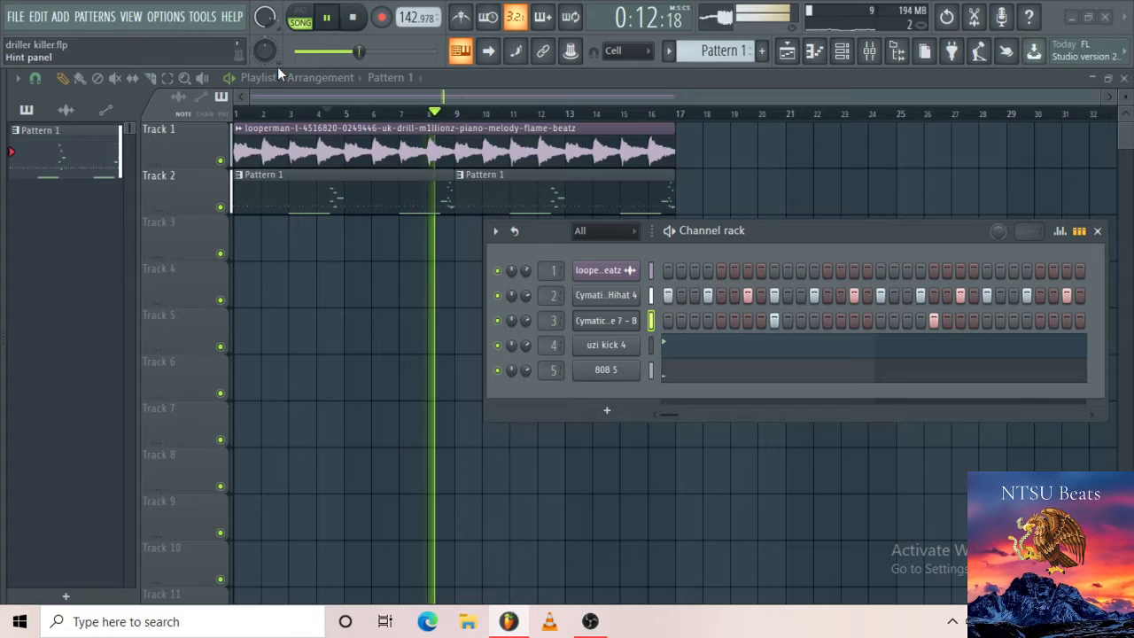
# Copy the piano melody loop clip to about bar 18 on Track 1, and move the channel rack clear of the tracks.
pyautogui.click(445, 142)
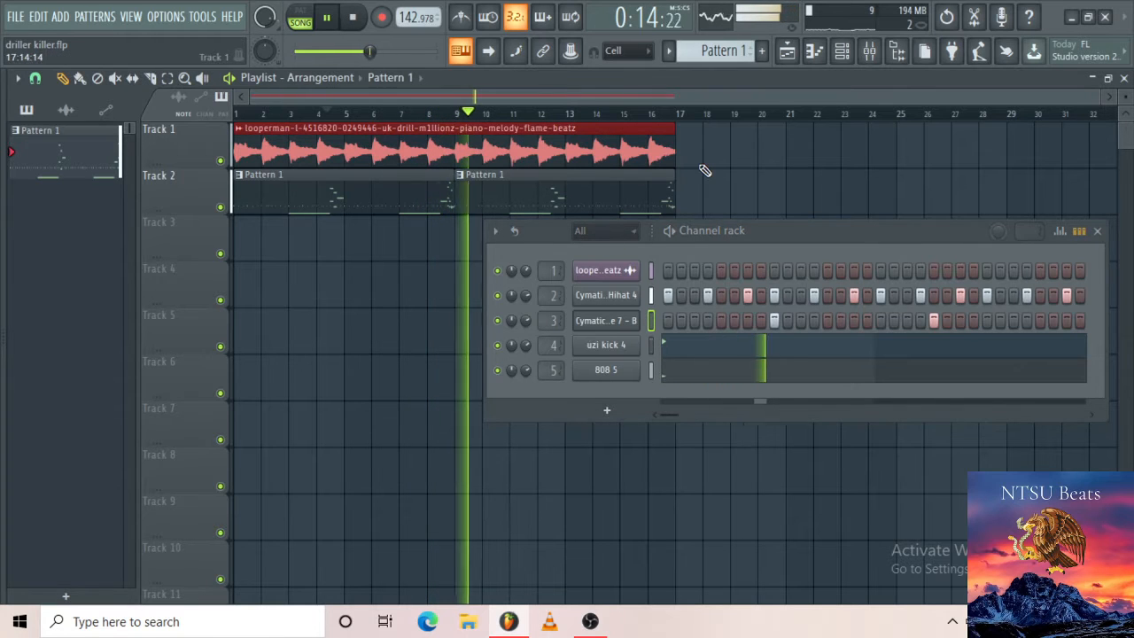
pyautogui.moveTo(567, 125)
pyautogui.mouseDown()
pyautogui.moveTo(841, 160)
pyautogui.moveTo(966, 154)
pyautogui.mouseUp()
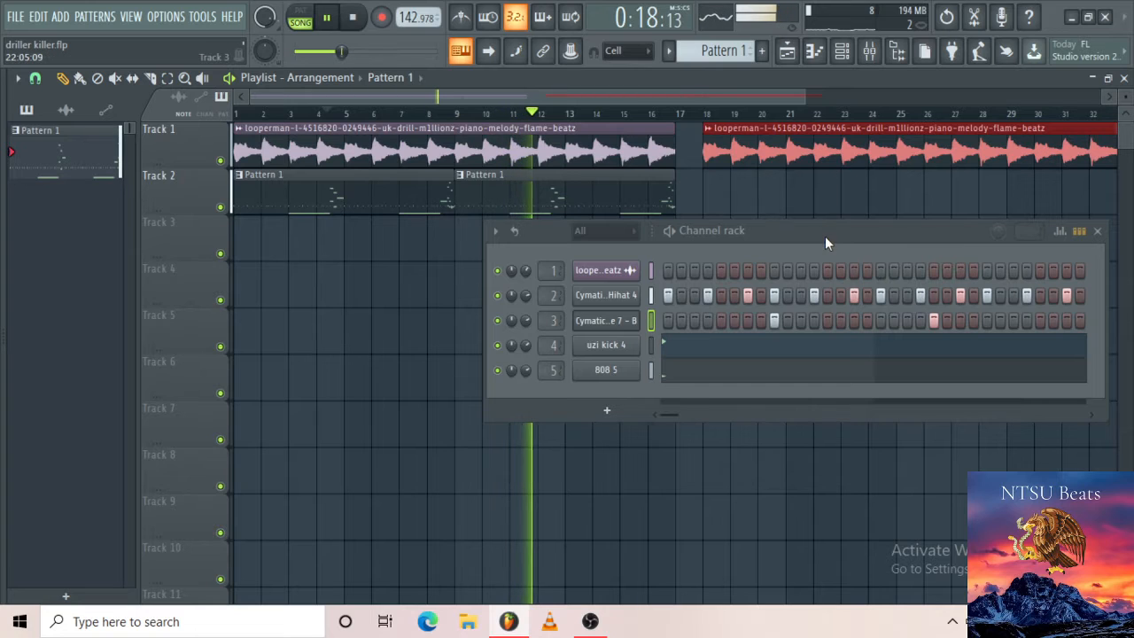
pyautogui.moveTo(825, 236); pyautogui.dragTo(815, 380)
# Move both Pattern 1 clips from Track 2 down to Track 4.
pyautogui.moveTo(735, 218); pyautogui.dragTo(373, 237)
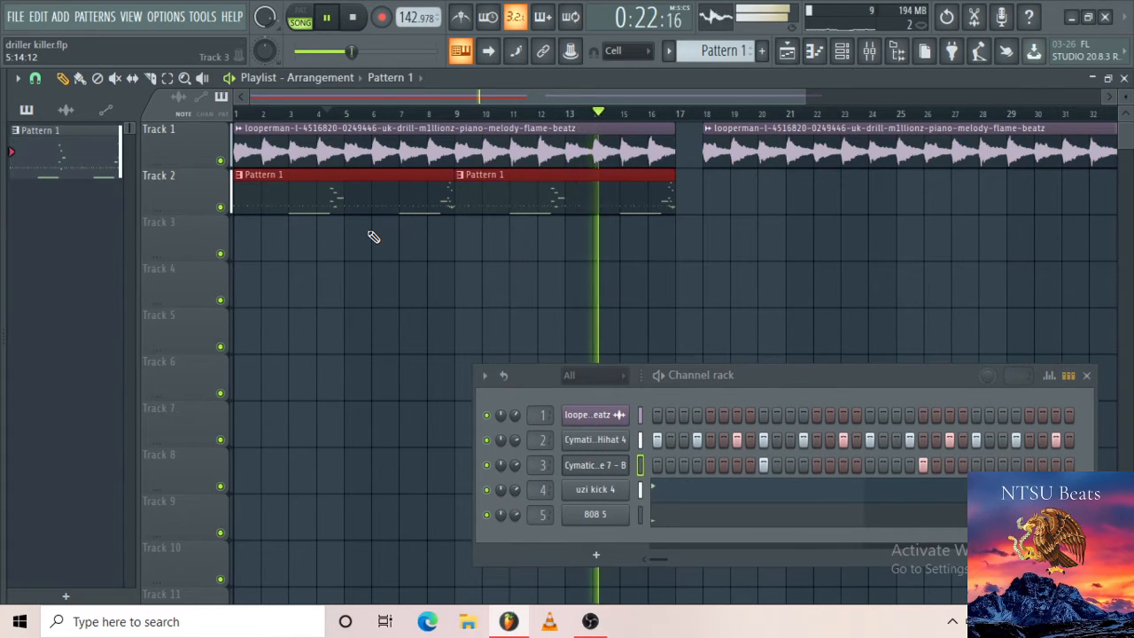
pyautogui.hotkey('shift', 'Down')
pyautogui.hotkey('shift', 'Down')
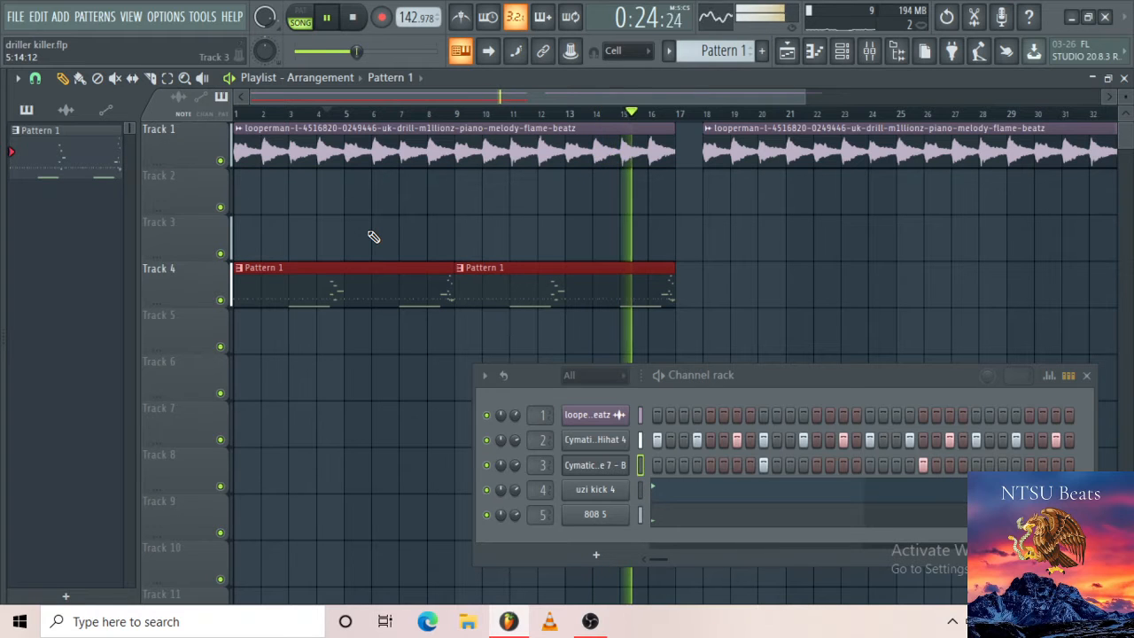
# Move the copied melody loop to bar 17 on Track 2 and stop playback.
pyautogui.scroll(-4, 725, 143)
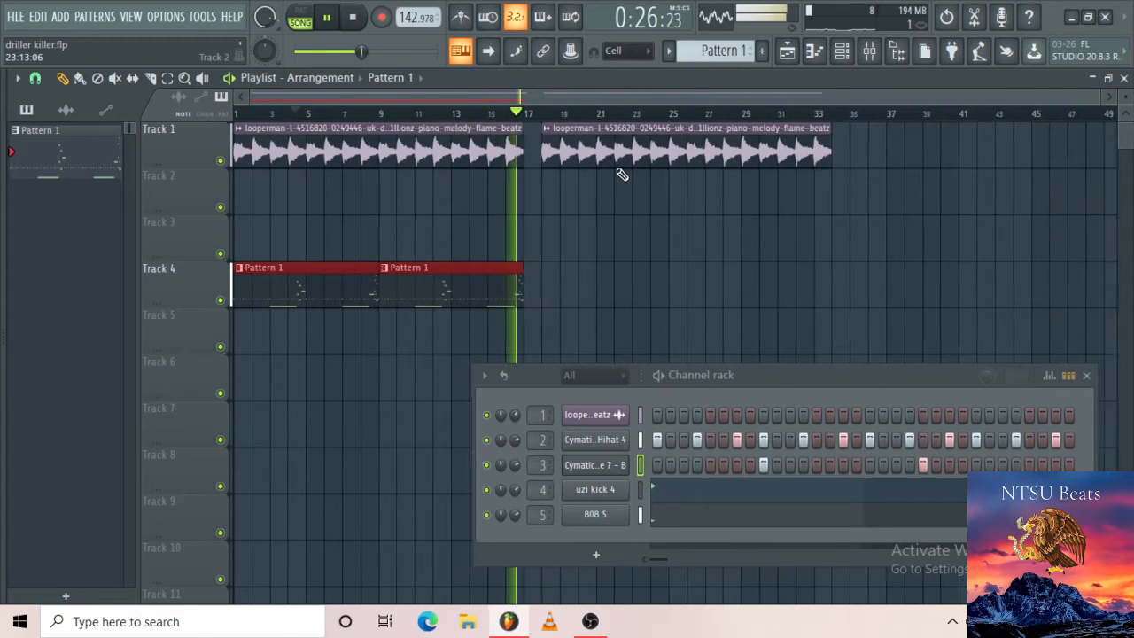
pyautogui.moveTo(601, 161); pyautogui.dragTo(586, 206)
pyautogui.press('space')
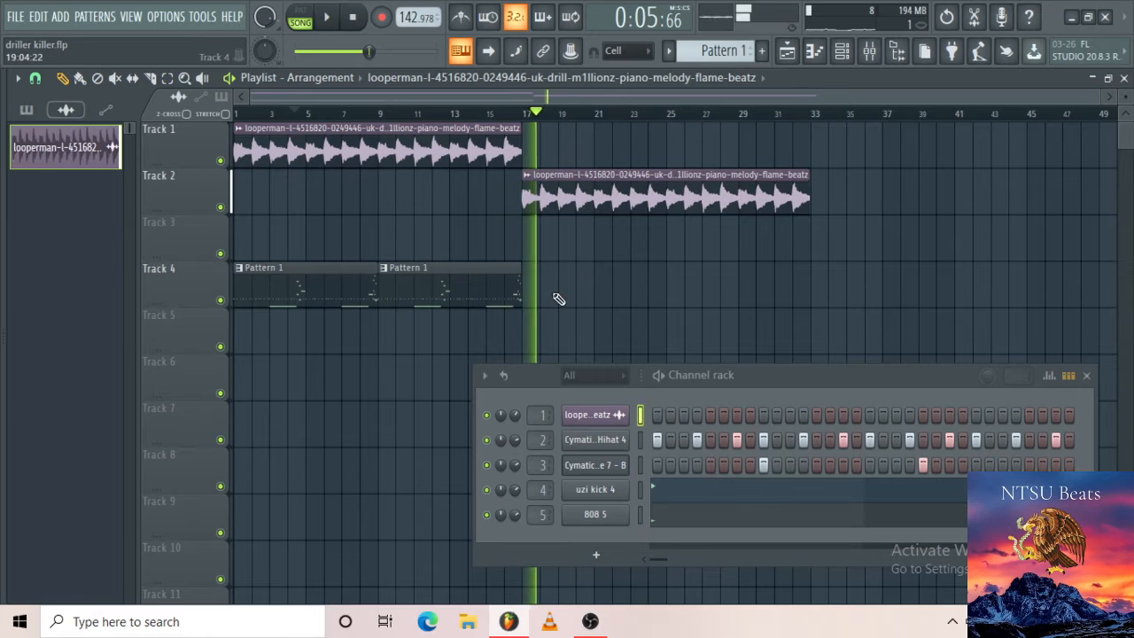
# Duplicate Pattern 1 end to end on Track 4 until seven clips run up to bar 57.
pyautogui.hotkey('ctrl', 'b')
pyautogui.hotkey('ctrl', 'b')
pyautogui.hotkey('ctrl', 'b')
pyautogui.hotkey('ctrl', 'b')
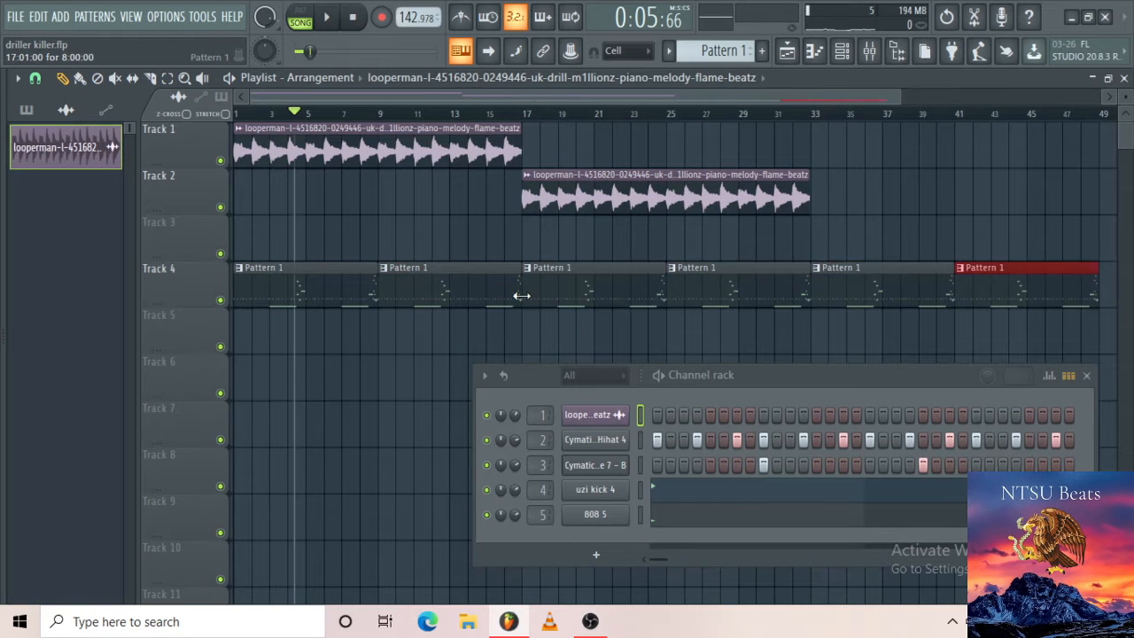
pyautogui.hotkey('ctrl', 'b')
# Duplicate the Track 2 melody loop to bar 33 and place the duplicate on Track 1.
pyautogui.scroll(-3, 608, 236)
pyautogui.click(594, 197)
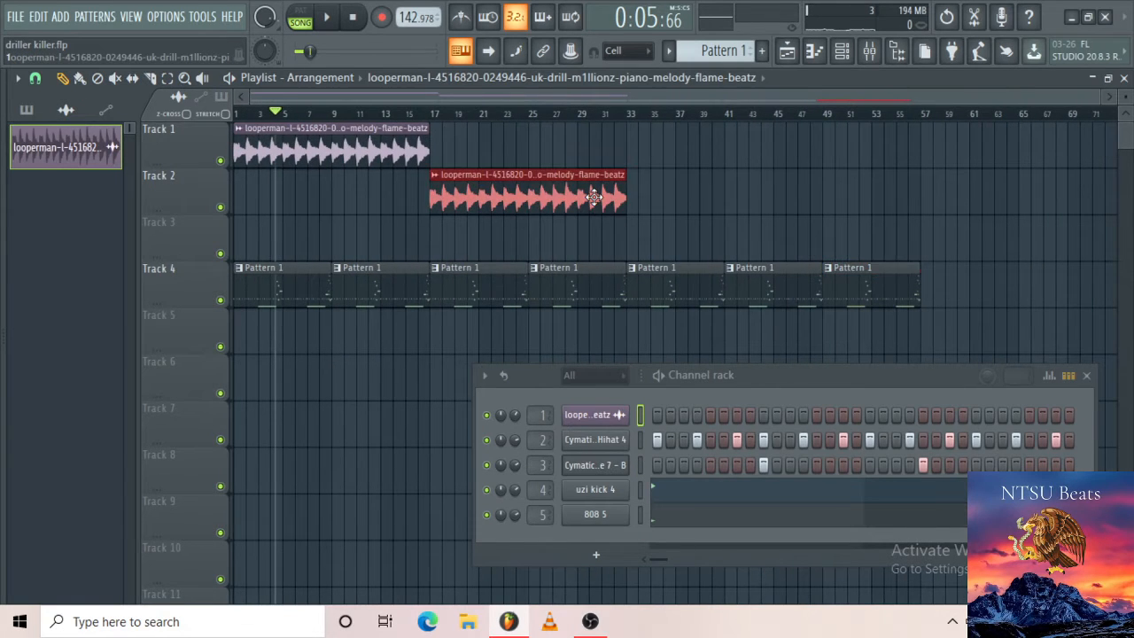
pyautogui.hotkey('ctrl', 'b')
pyautogui.moveTo(728, 196); pyautogui.dragTo(733, 129)
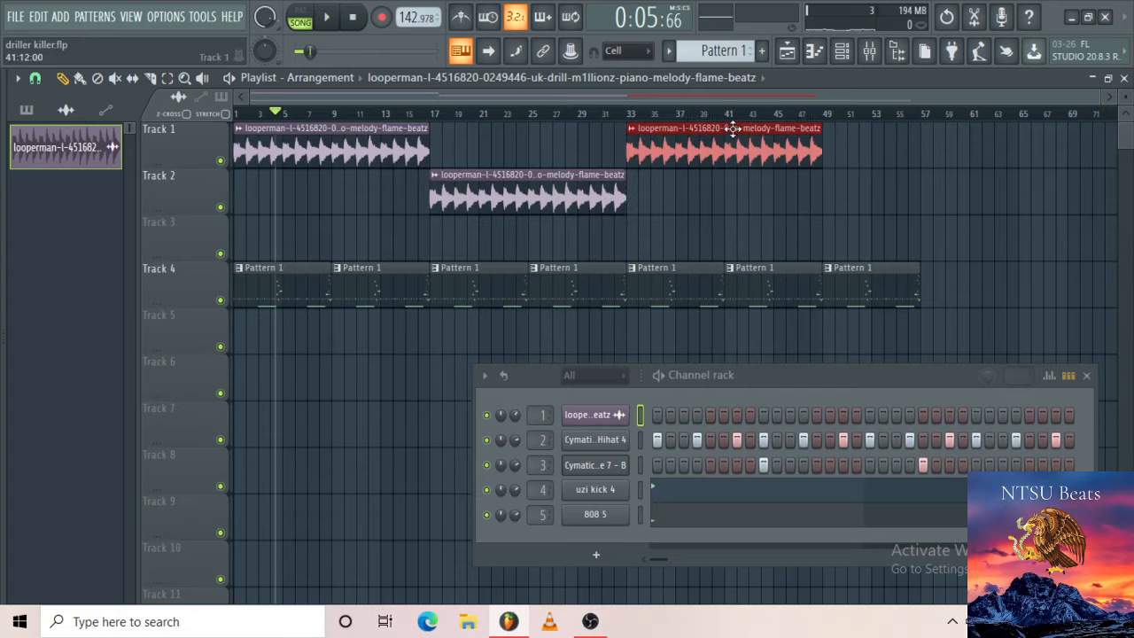
# Start playback and make the melody loop clip on Track 2 unique.
pyautogui.press('space')
pyautogui.click(496, 155)
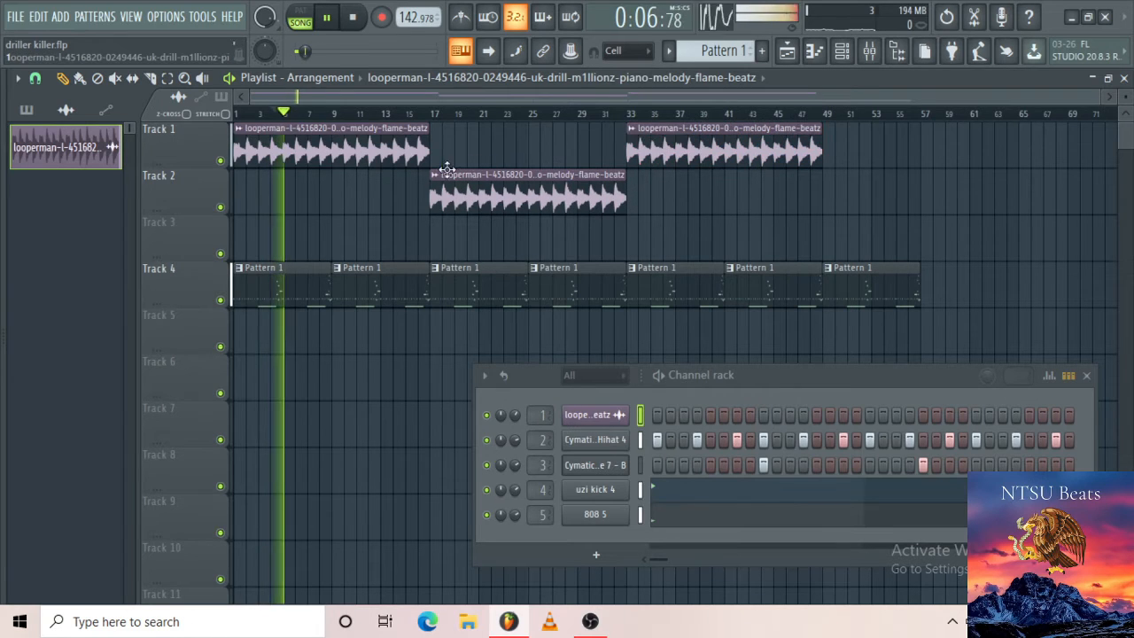
pyautogui.rightClick(434, 178)
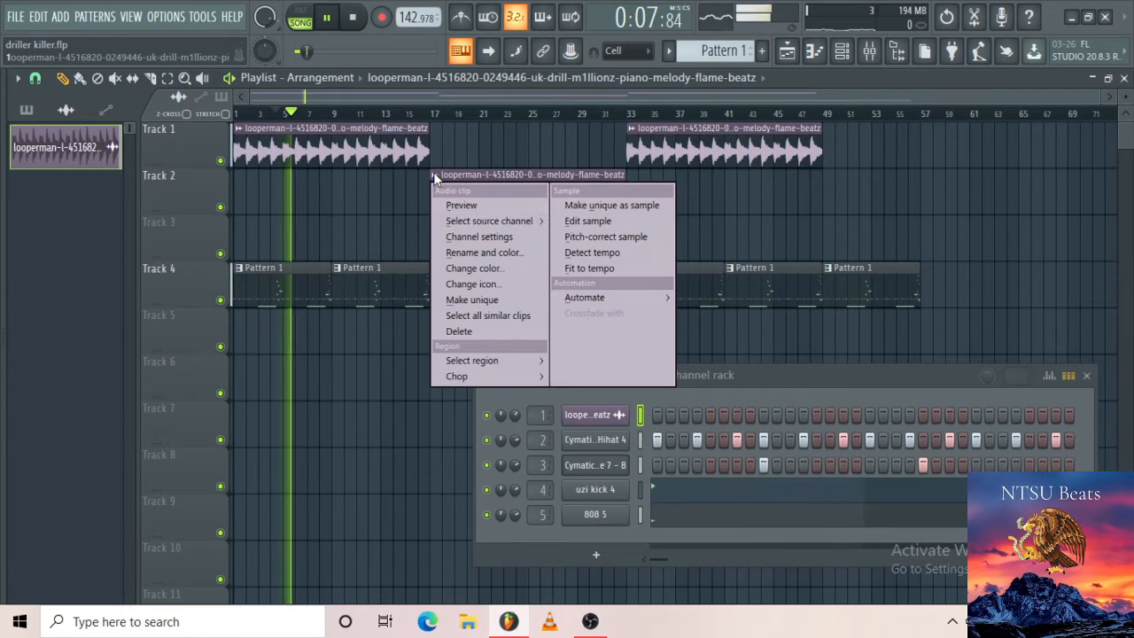
pyautogui.click(473, 299)
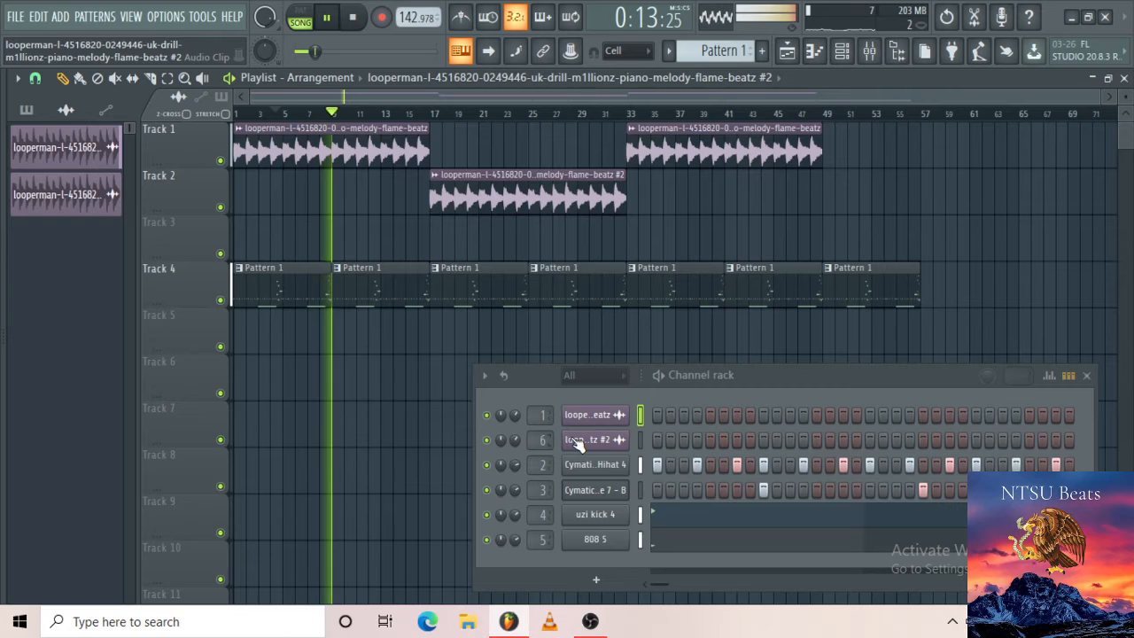
# Lower the time-stretching pitch of the unique melody loop #2 and replay the song from about bar 15.
pyautogui.click(572, 440)
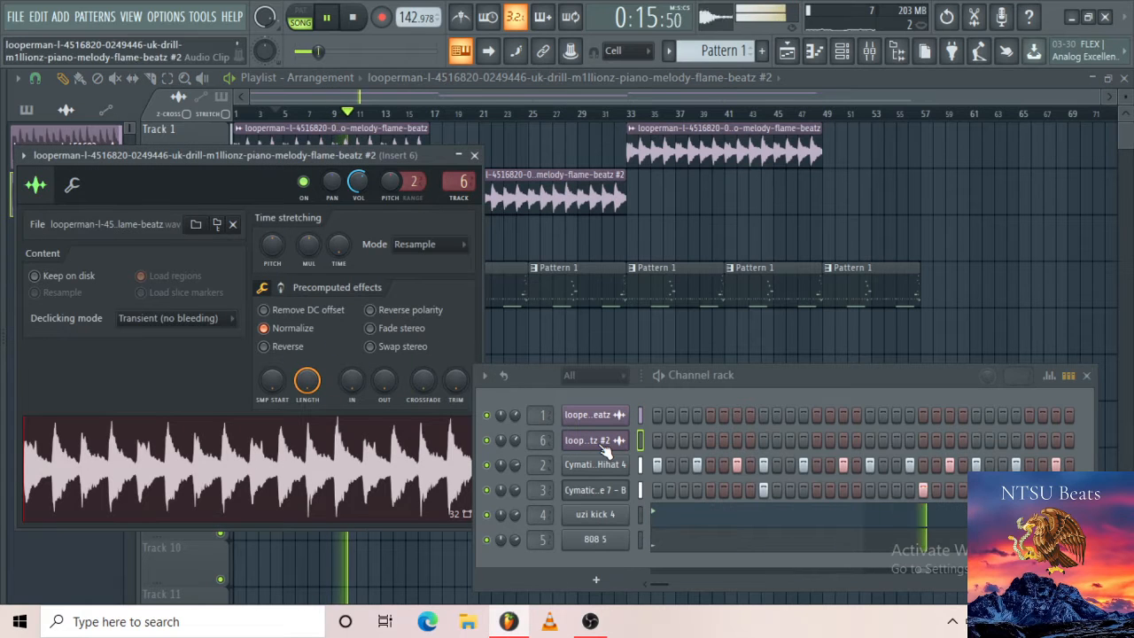
pyautogui.click(610, 443)
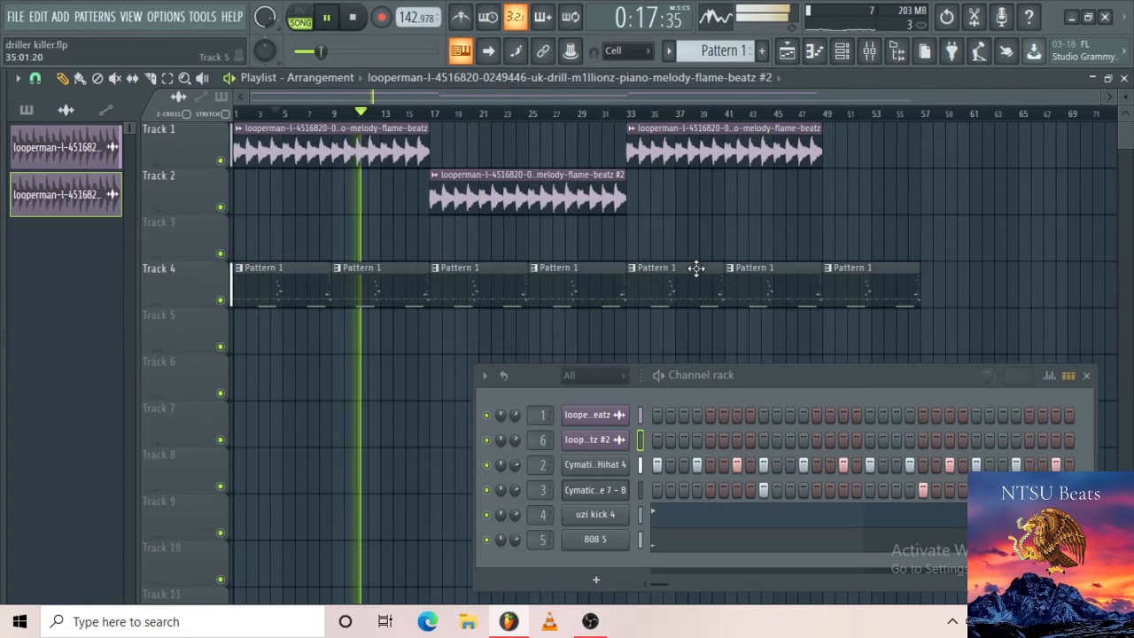
pyautogui.click(607, 443)
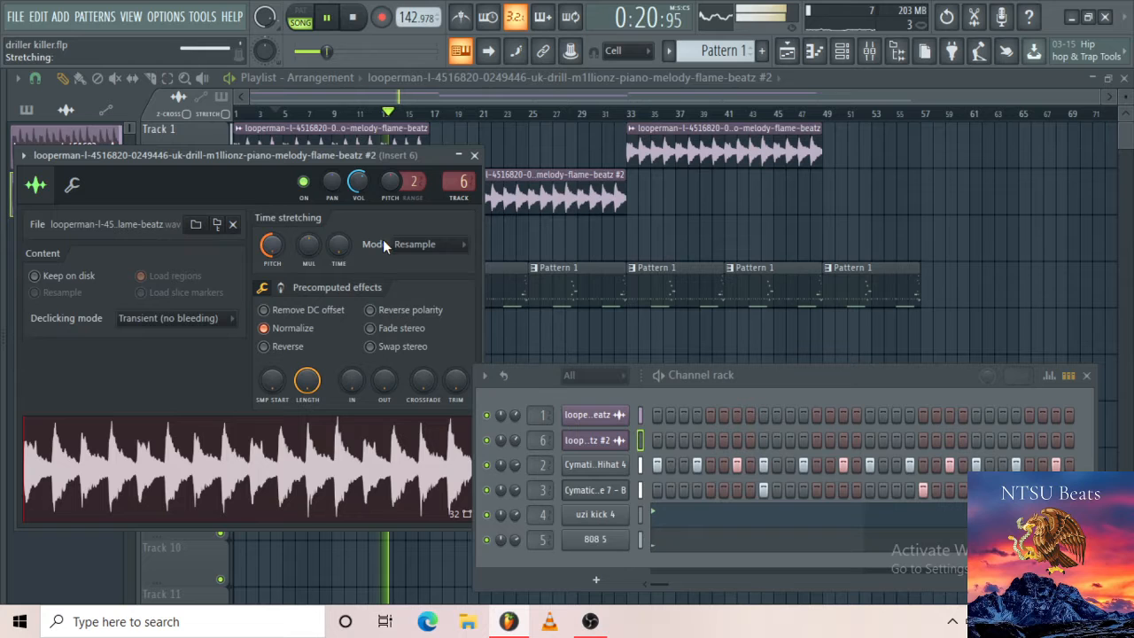
pyautogui.click(474, 155)
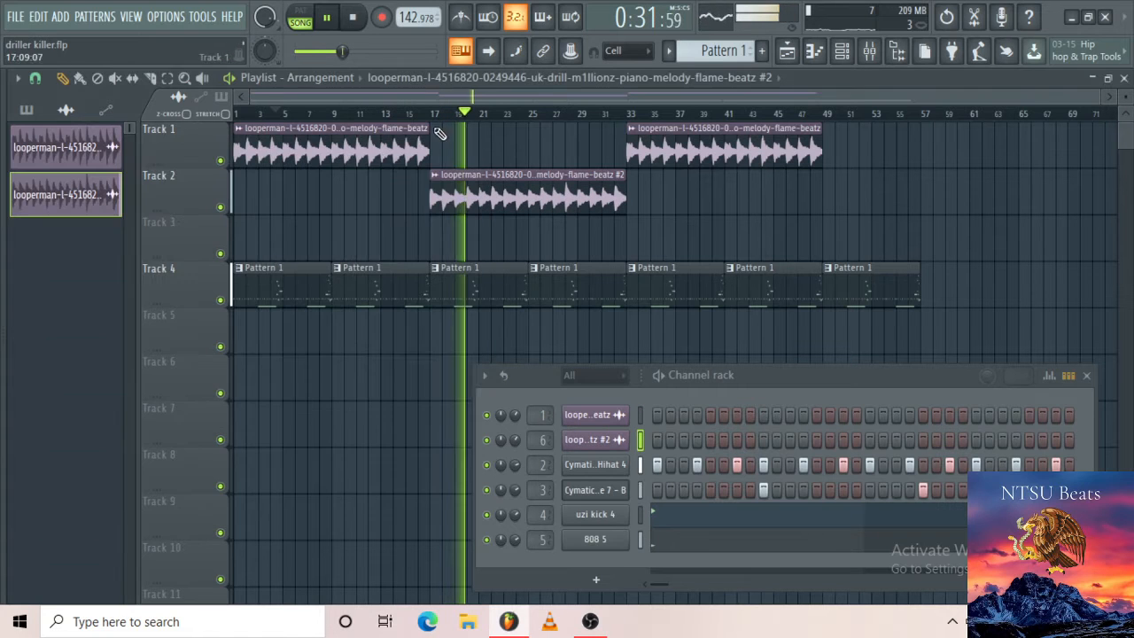
pyautogui.click(408, 115)
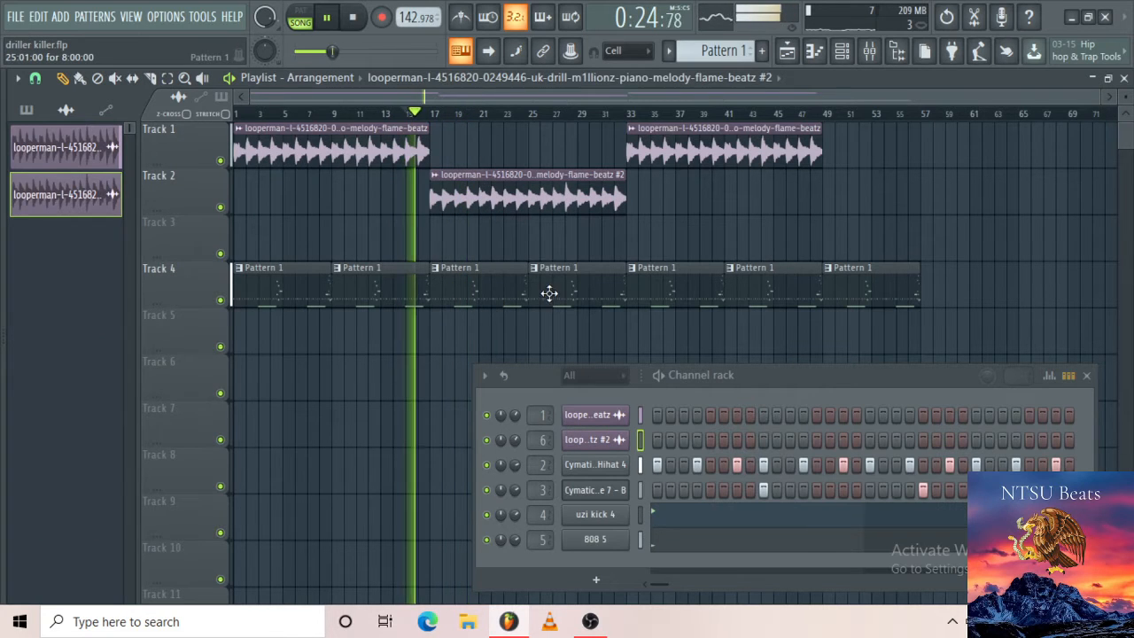
# Delete the Pattern 1 clip at bar 17 on Track 4.
pyautogui.click(745, 148)
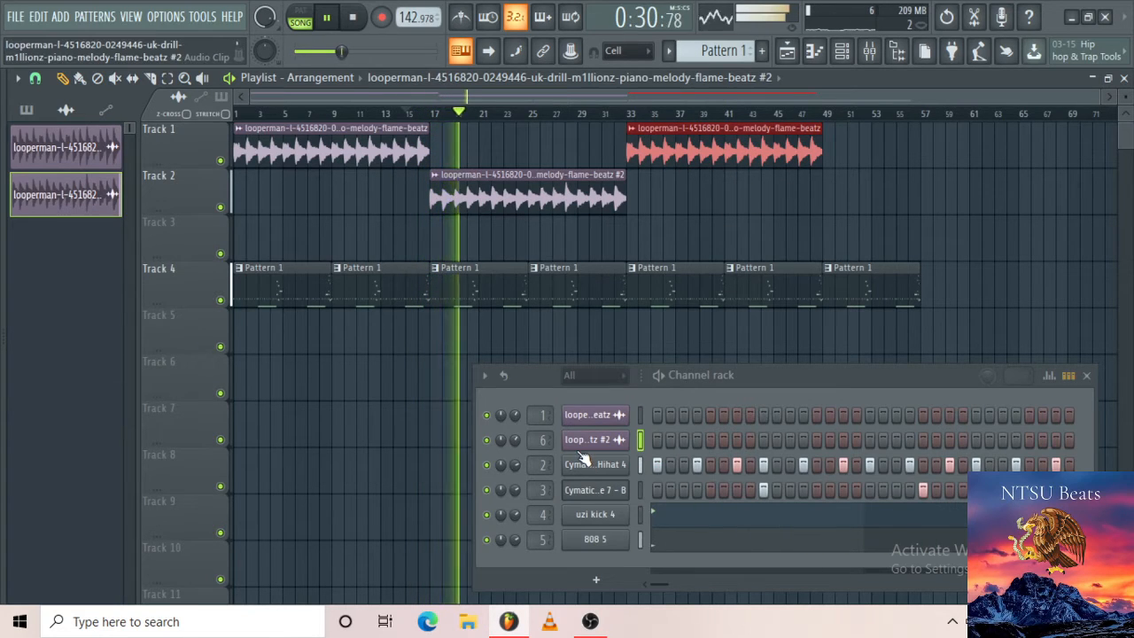
pyautogui.rightClick(483, 294)
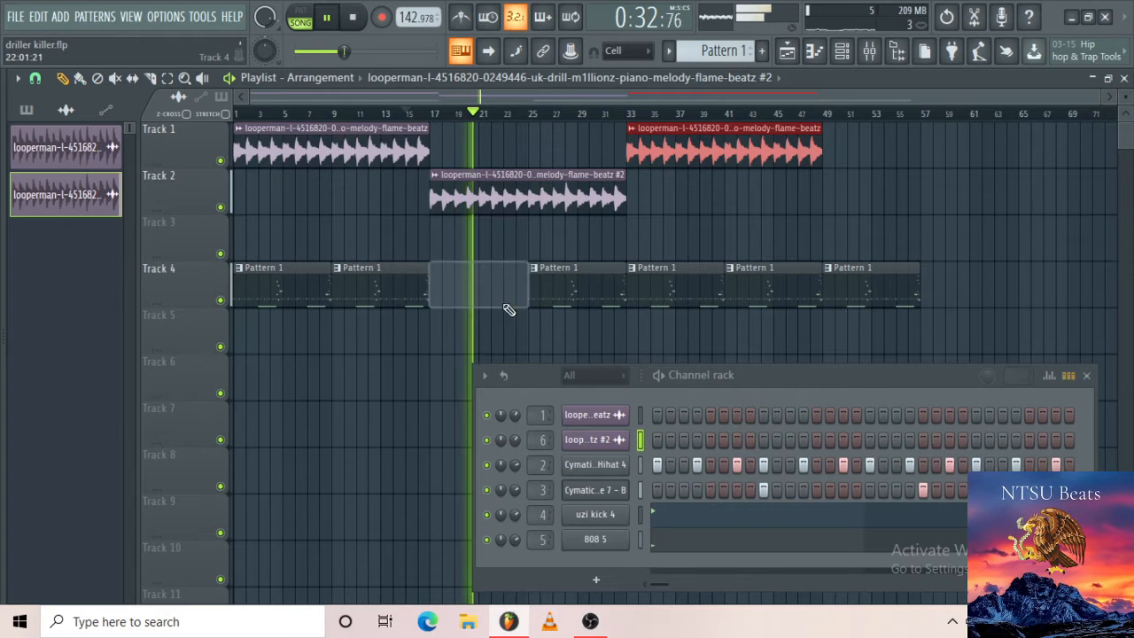
pyautogui.click(744, 184)
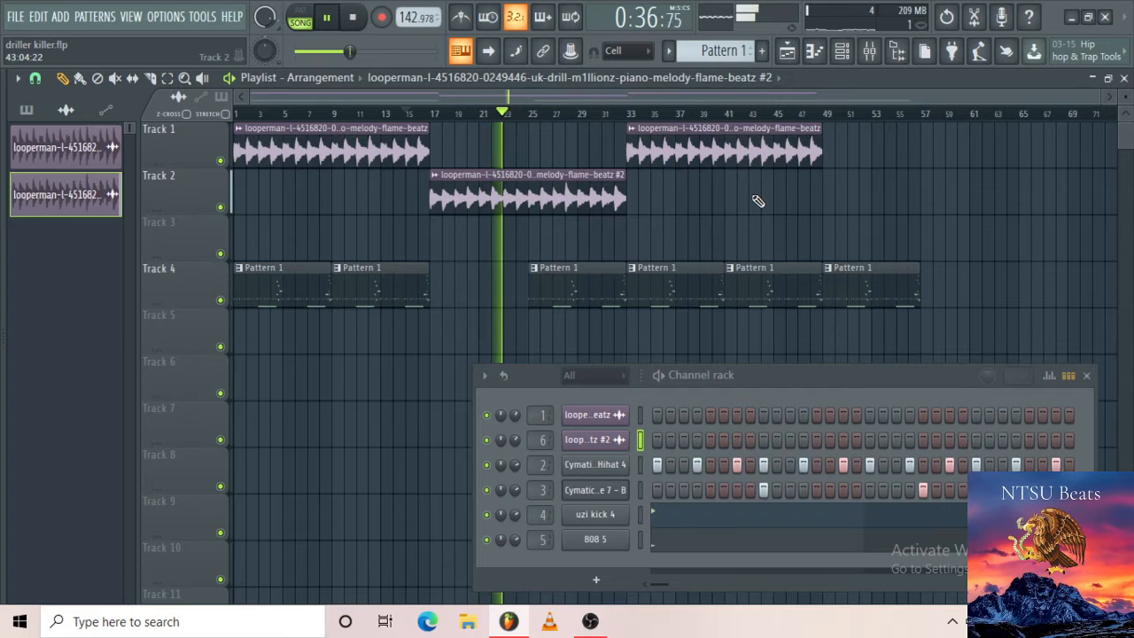
# Copy the mixer track state of Insert 1, with its Fruity parametric EQ 2, onto Insert 6.
pyautogui.click(869, 53)
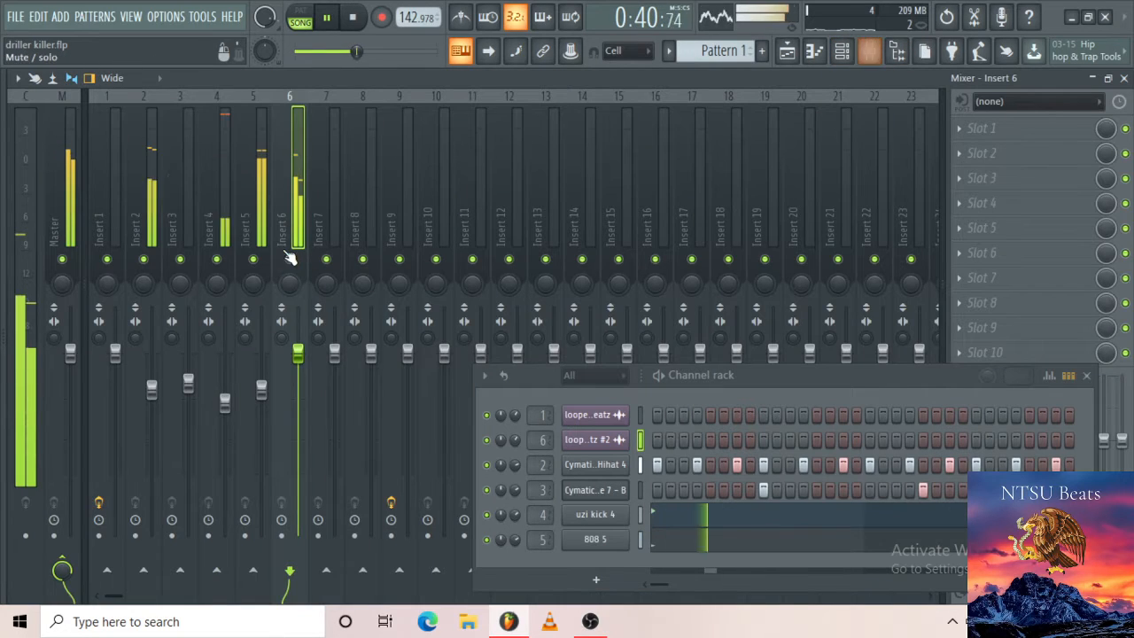
pyautogui.click(118, 184)
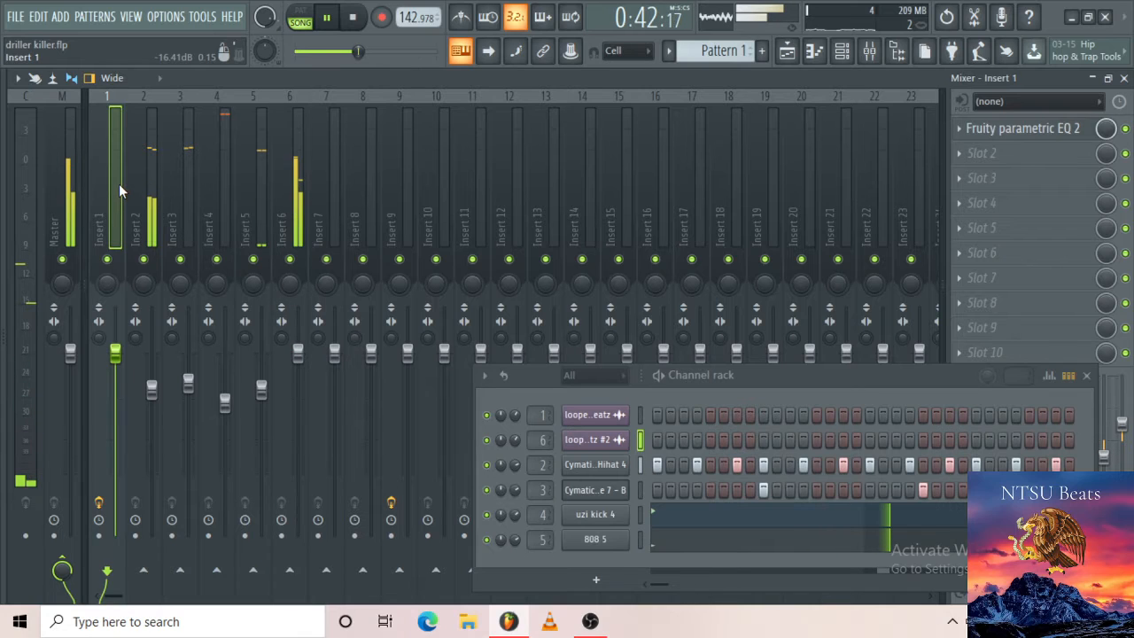
pyautogui.rightClick(119, 183)
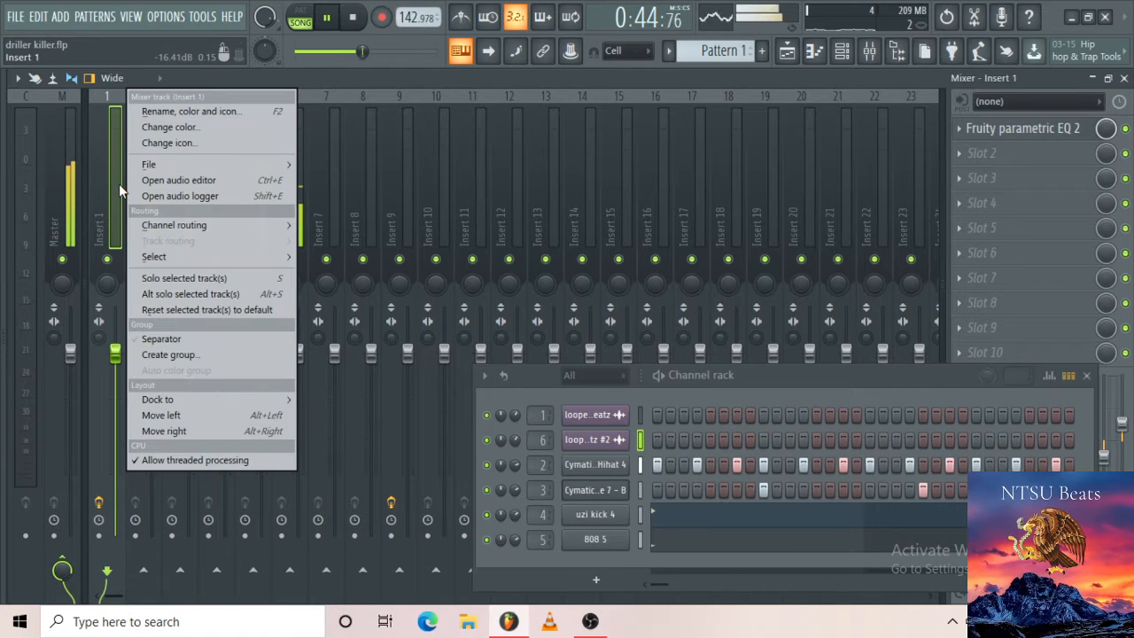
pyautogui.moveTo(278, 257)
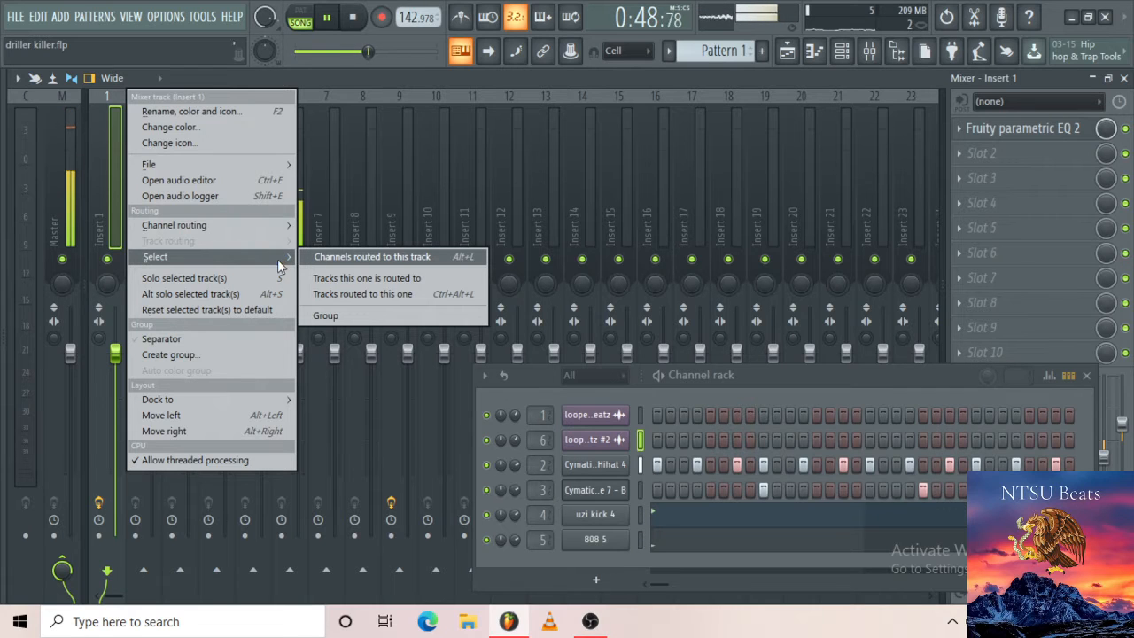
pyautogui.moveTo(289, 169)
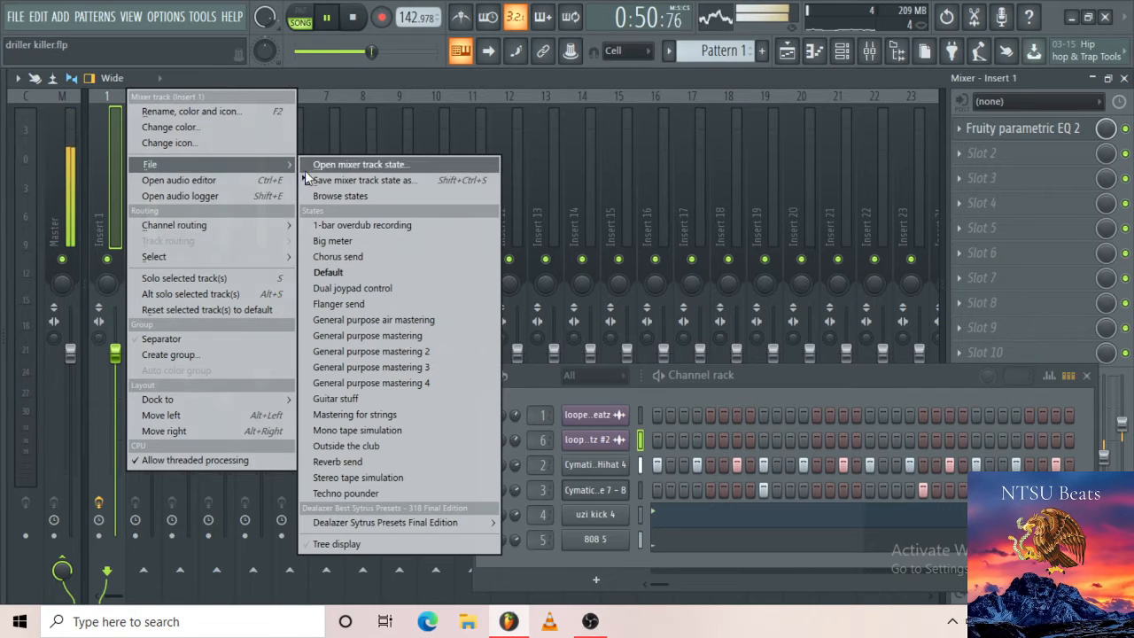
pyautogui.moveTo(335, 180); pyautogui.dragTo(298, 179)
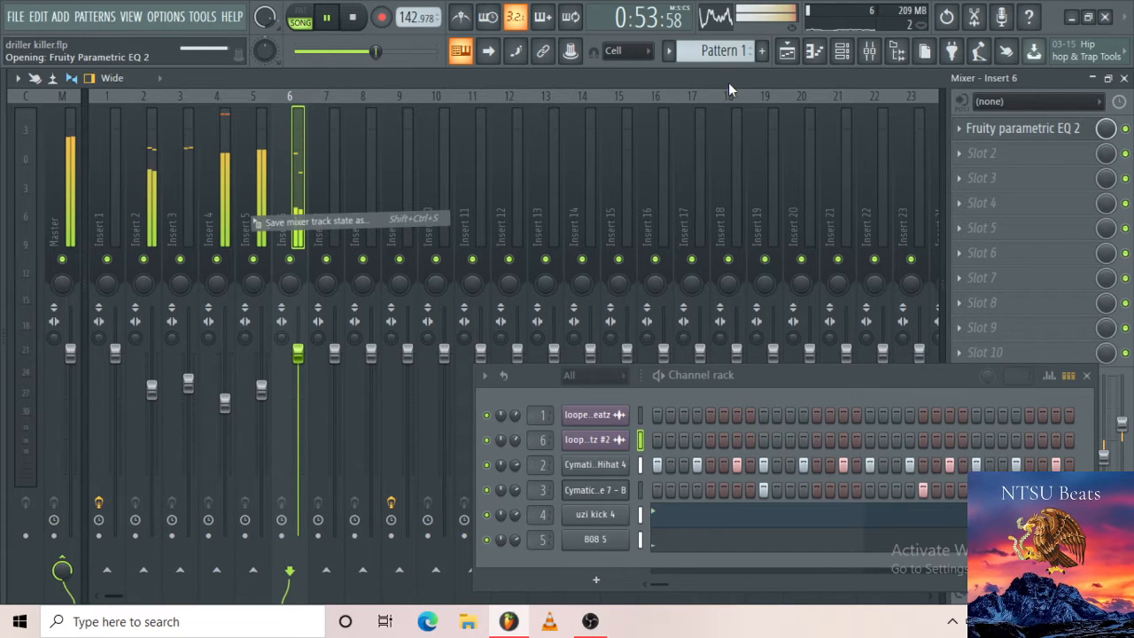
# Return to the playlist, replay from about bar 15 and duplicate the bar 25 Pattern 1 clip into the gap at bar 17.
pyautogui.click(788, 52)
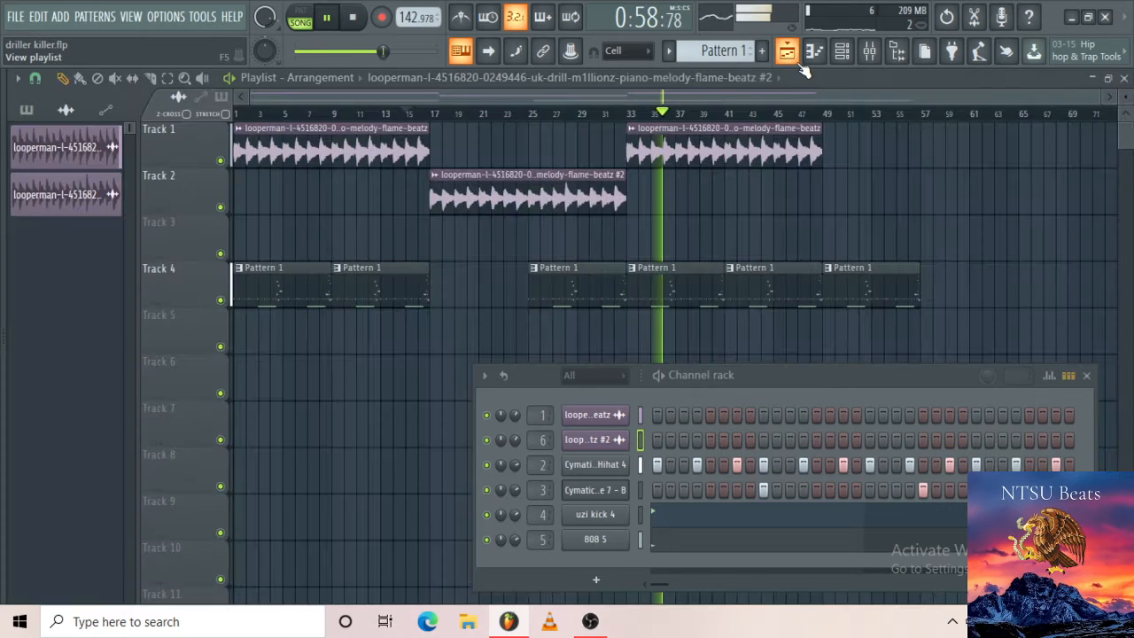
pyautogui.click(408, 112)
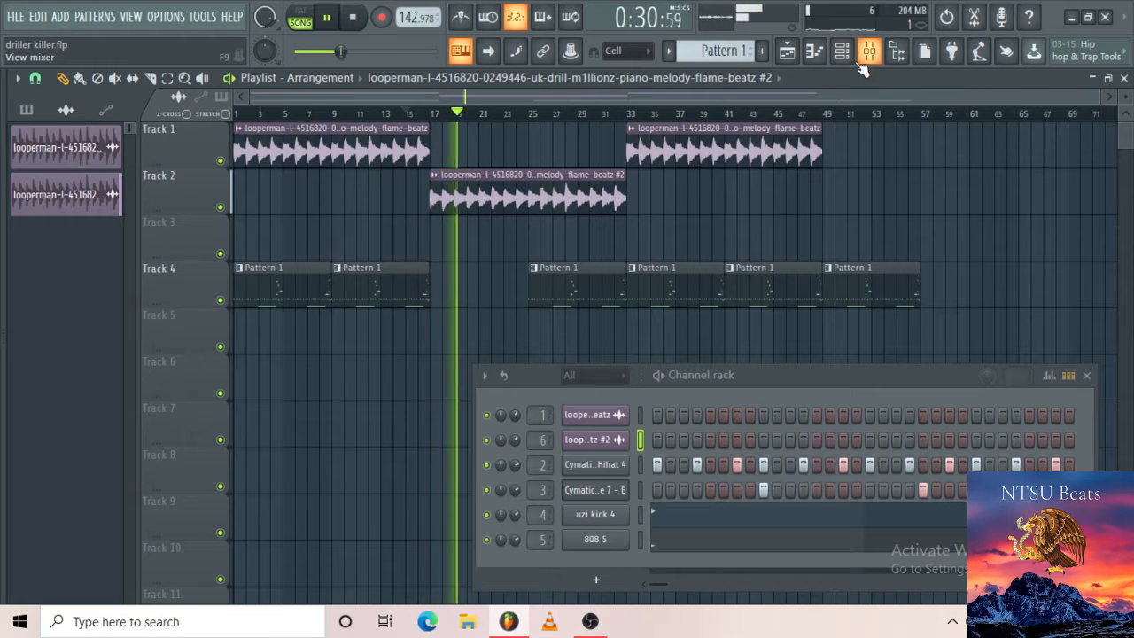
pyautogui.click(587, 295)
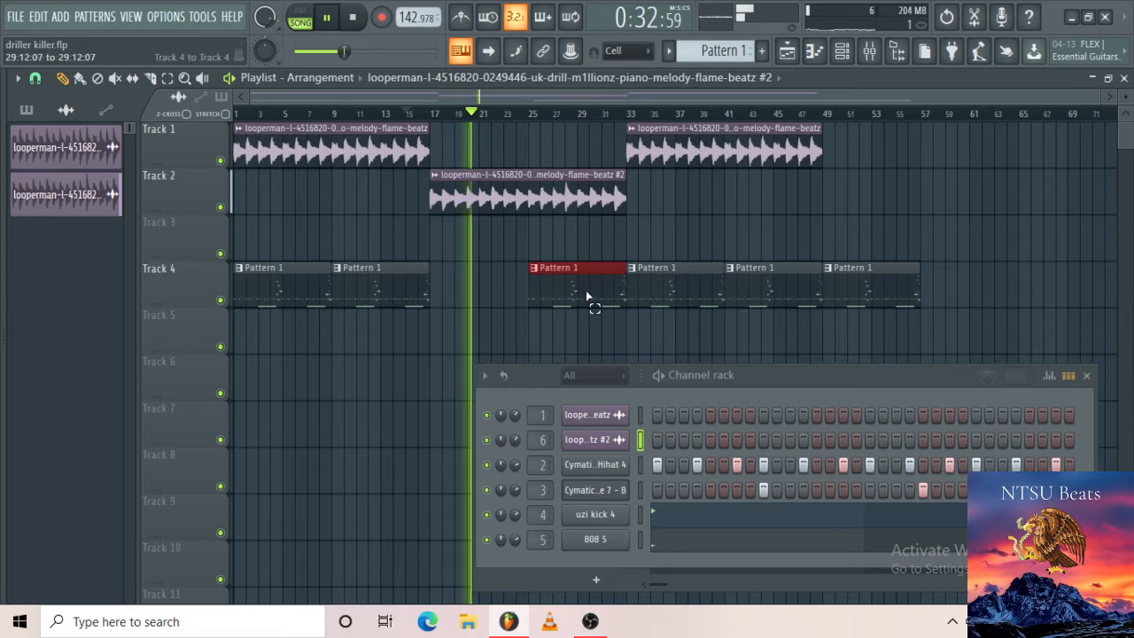
pyautogui.moveTo(507, 290); pyautogui.dragTo(480, 293)
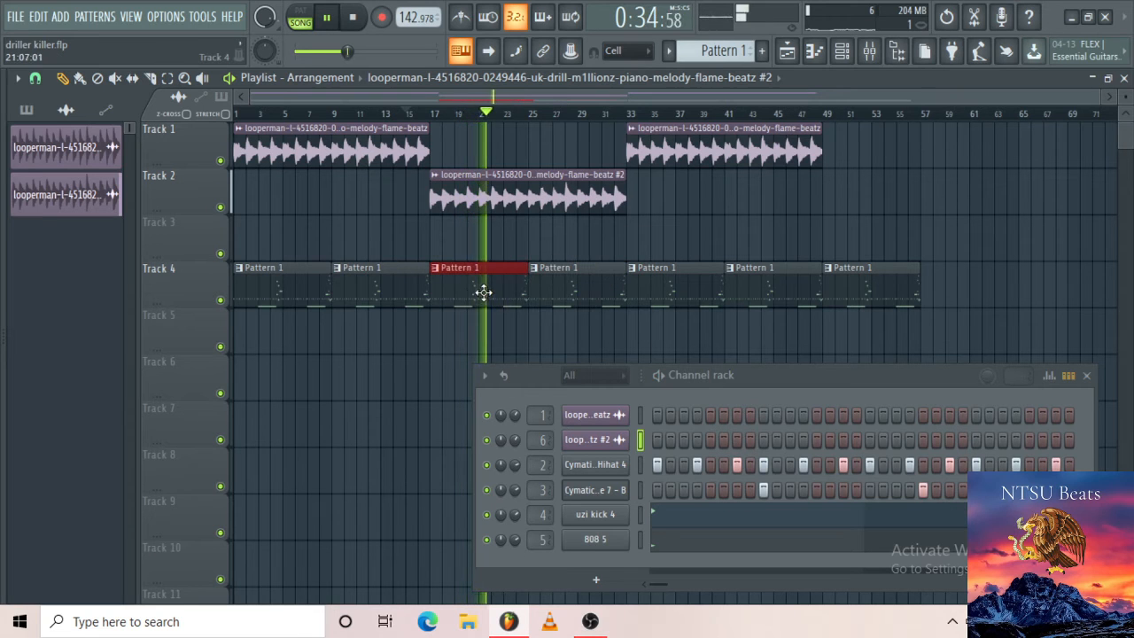
# Duplicate the bar 33 melody loop onto Track 3 at about bar 48 and move the last Pattern 1 clip to about bar 56.
pyautogui.click(769, 154)
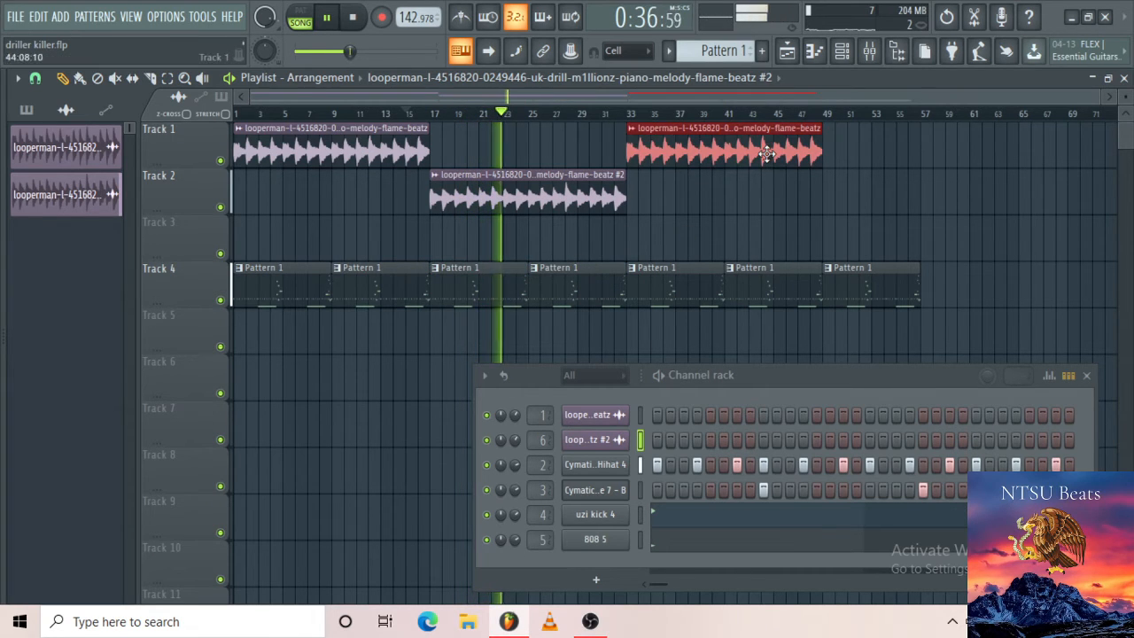
pyautogui.moveTo(767, 155); pyautogui.dragTo(953, 258)
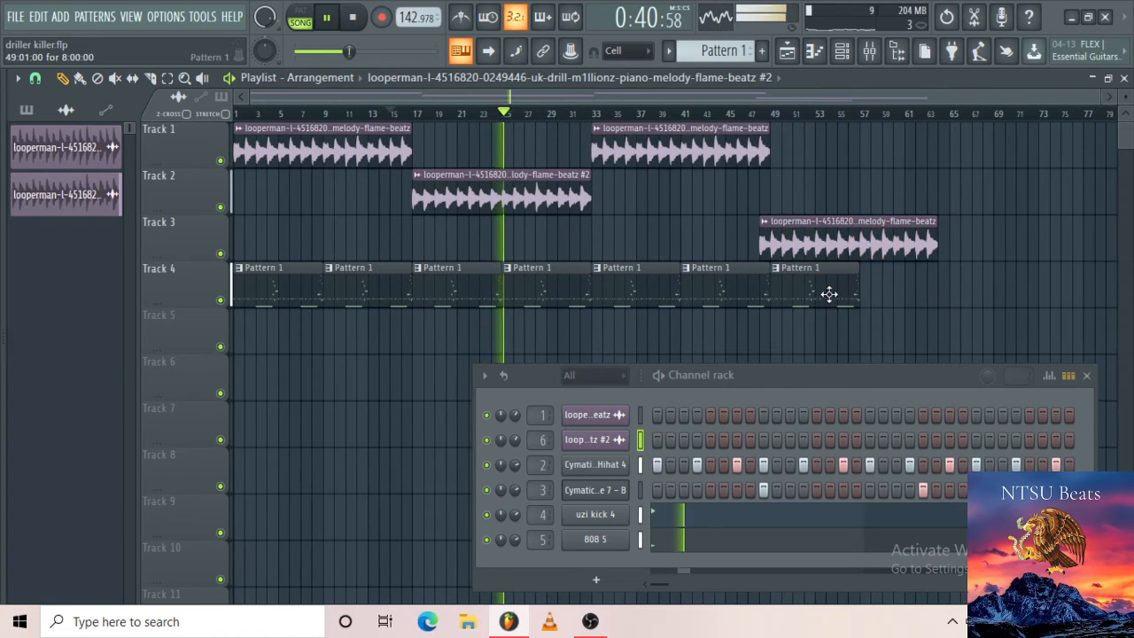
pyautogui.moveTo(828, 295); pyautogui.dragTo(904, 282)
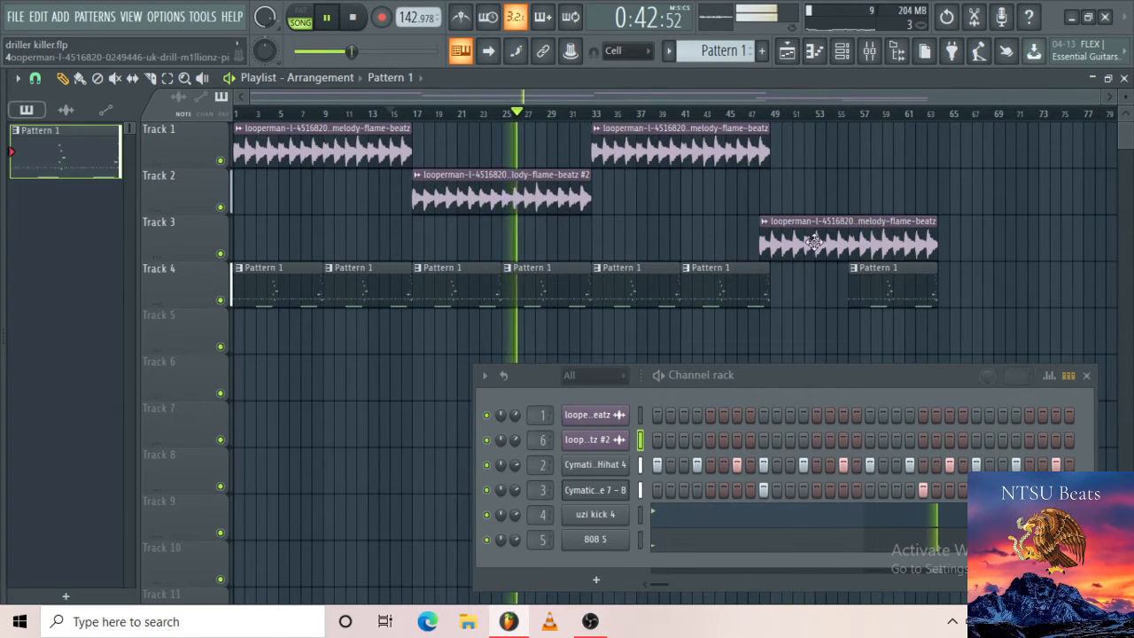
# Make the melody loop clip on Track 3 unique and route its new channel to mixer track 7.
pyautogui.click(762, 221)
pyautogui.click(803, 346)
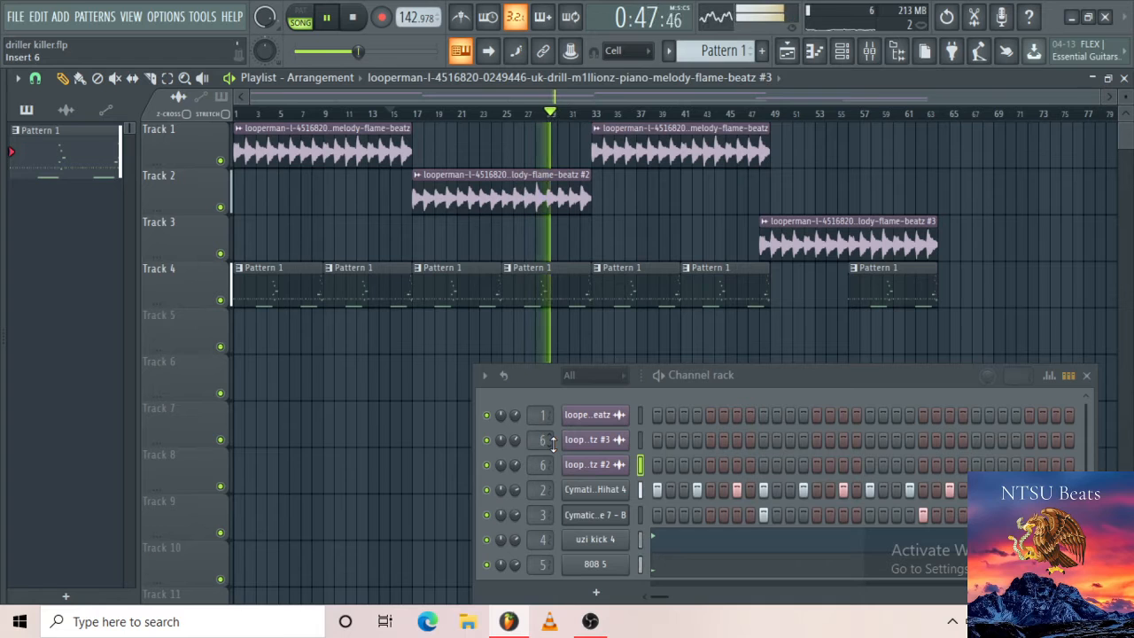
# Copy the mixer track state of Insert 6, including its equalizer, onto Insert 7.
pyautogui.click(871, 55)
pyautogui.click(298, 141)
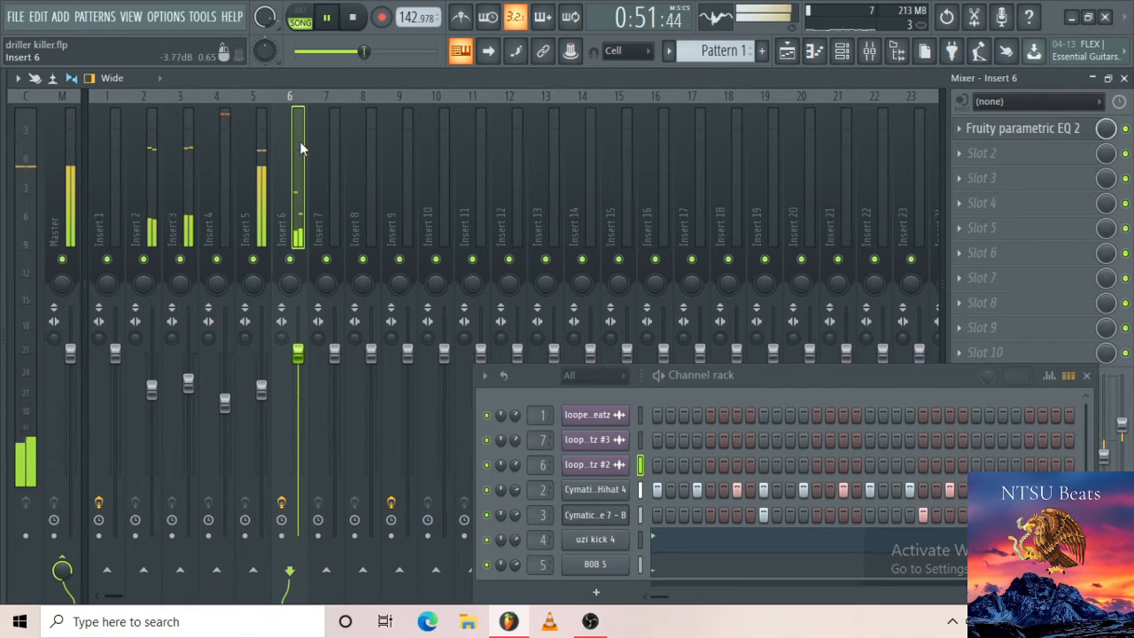
pyautogui.rightClick(292, 159)
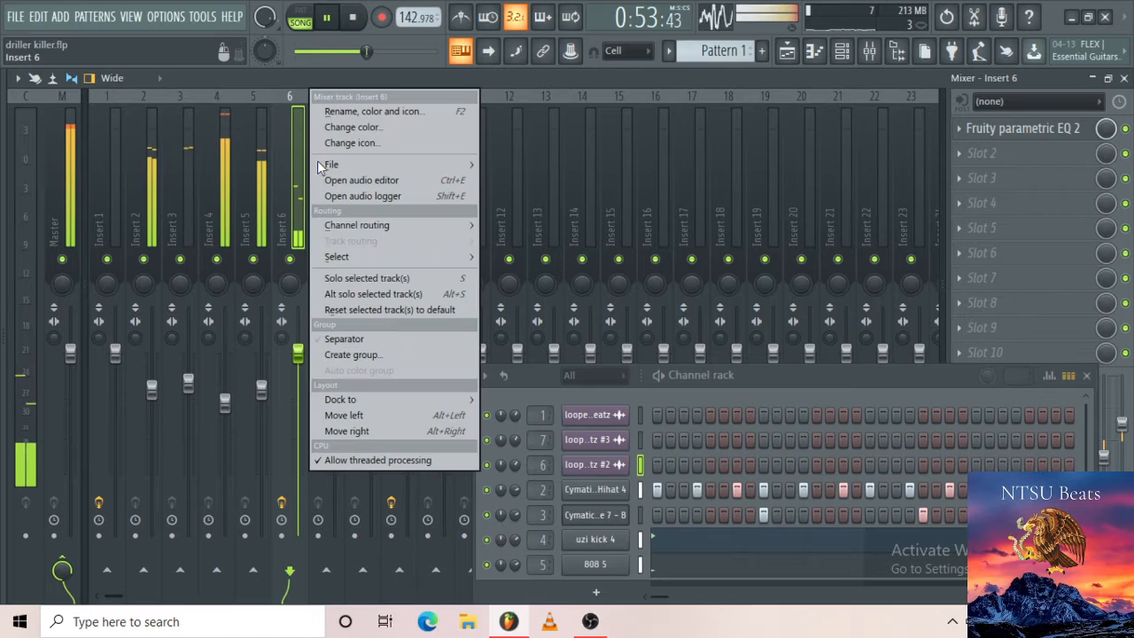
pyautogui.moveTo(460, 165)
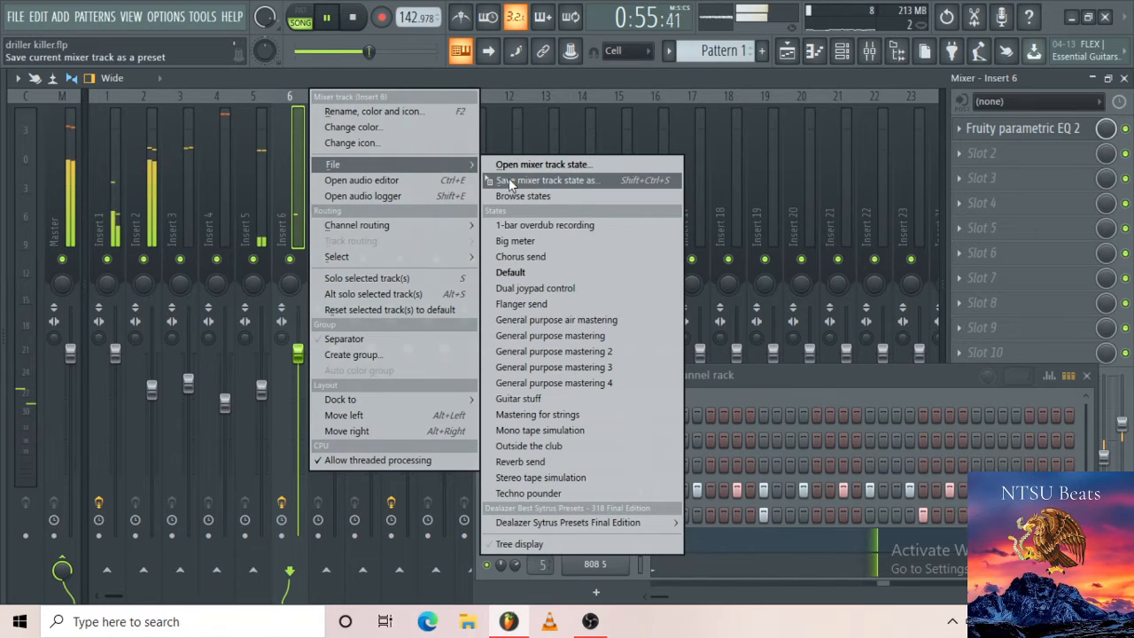
pyautogui.moveTo(508, 179); pyautogui.dragTo(331, 162)
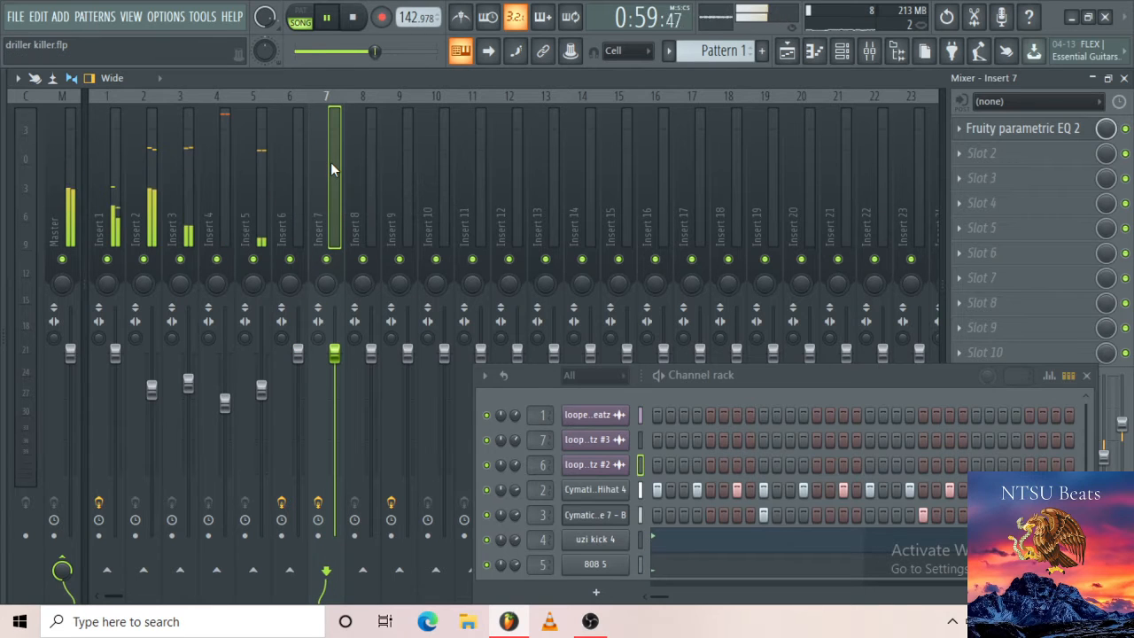
# In the playlist, move the Track 3 melody loop #3 and the last Pattern 1 clip together to start at bars 49 and 57.
pyautogui.click(786, 51)
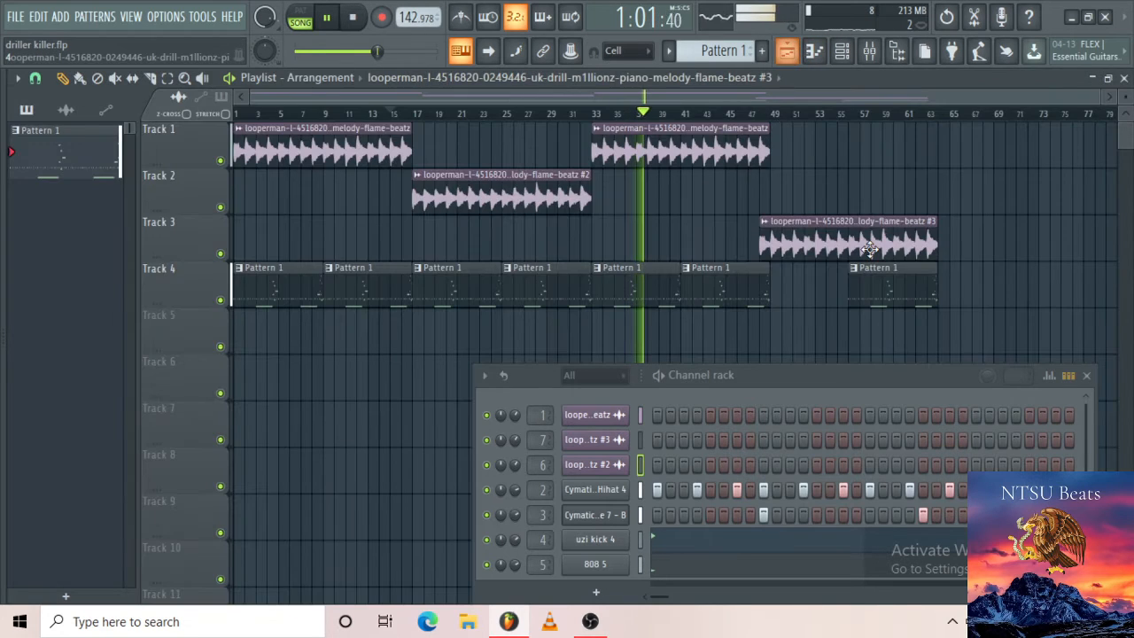
pyautogui.scroll(3, 908, 322)
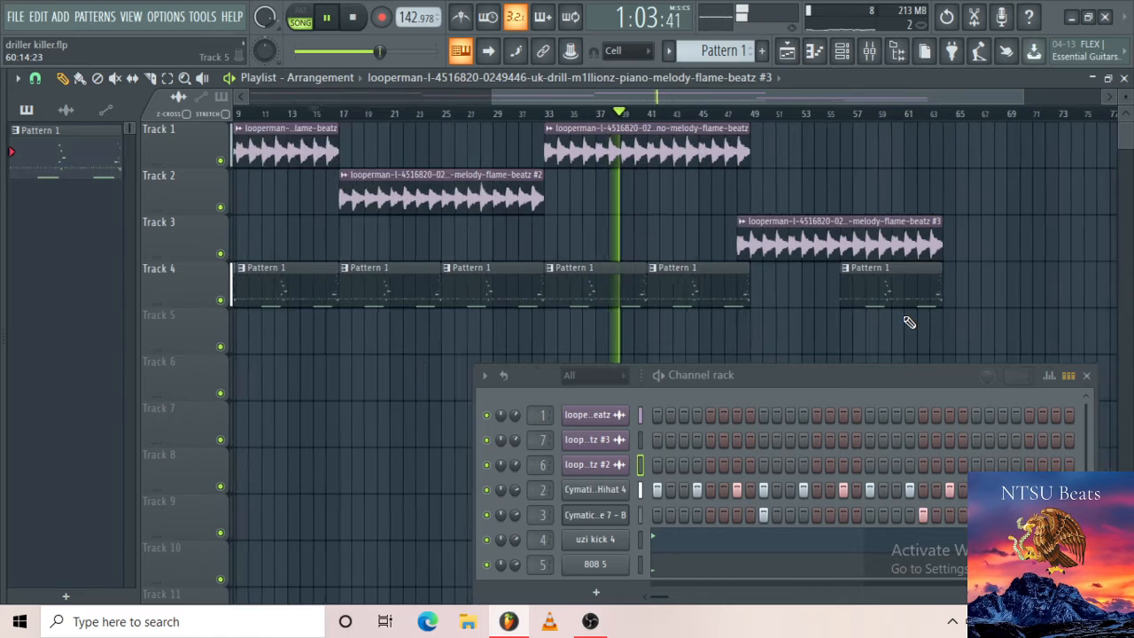
pyautogui.moveTo(699, 283); pyautogui.dragTo(734, 253)
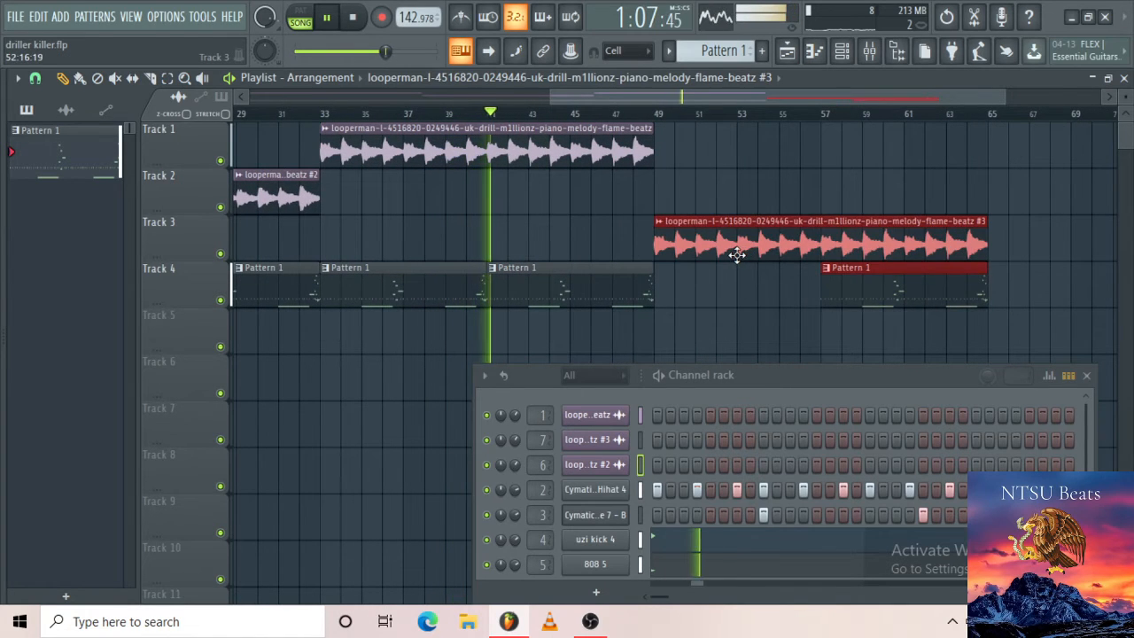
pyautogui.click(752, 292)
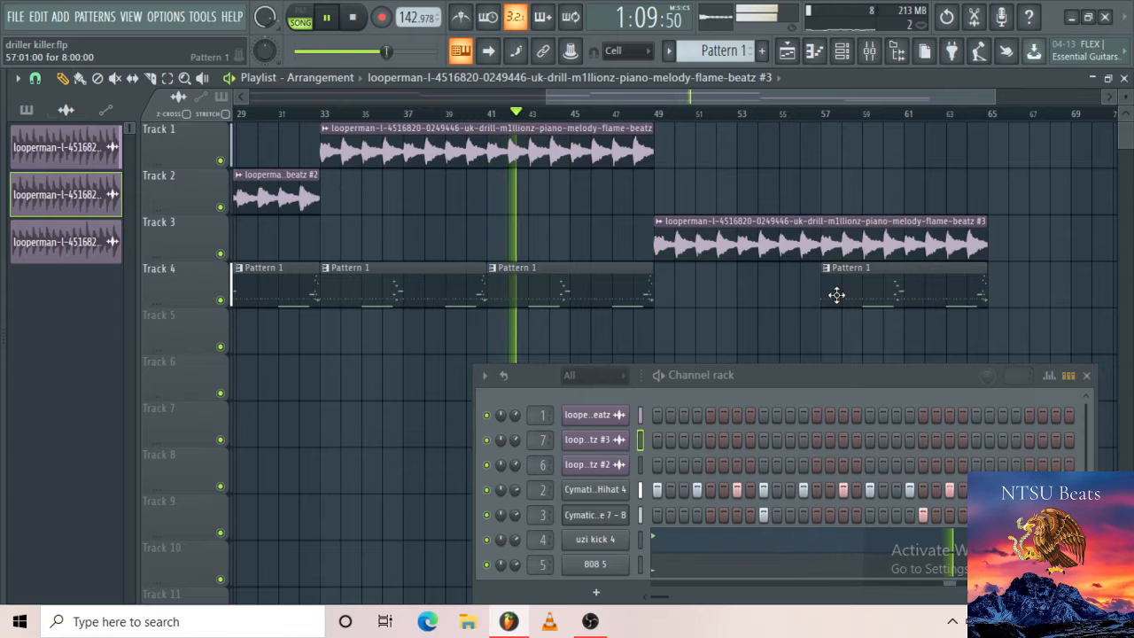
# Duplicate the Track 2 melody loop #2 clip and align the duplicate to bar 65 on the same track.
pyautogui.scroll(-3, 835, 293)
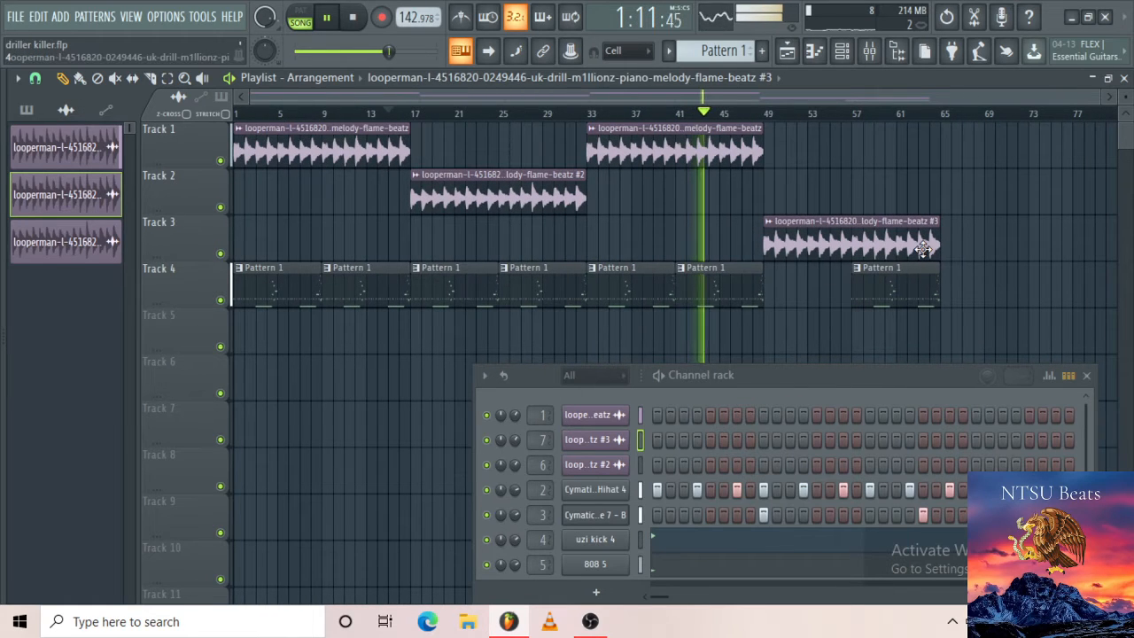
pyautogui.keyDown('ctrl'); pyautogui.click(554, 194); pyautogui.keyUp('ctrl')
pyautogui.moveTo(555, 195); pyautogui.dragTo(1044, 202)
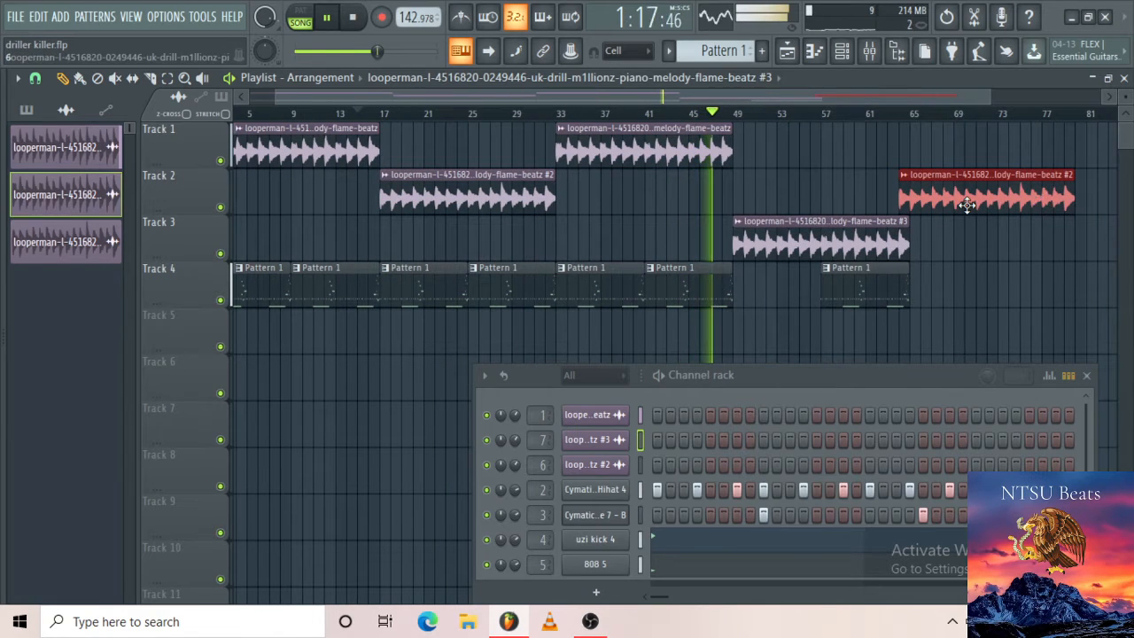
pyautogui.moveTo(967, 205); pyautogui.dragTo(981, 200)
pyautogui.keyDown('ctrl'); pyautogui.click(978, 233); pyautogui.keyUp('ctrl')
# Stop playback and move the duplicated melody loop #2 clip on Track 2 to bar 81.
pyautogui.scroll(-1, 976, 231)
pyautogui.scroll(-2, 979, 236)
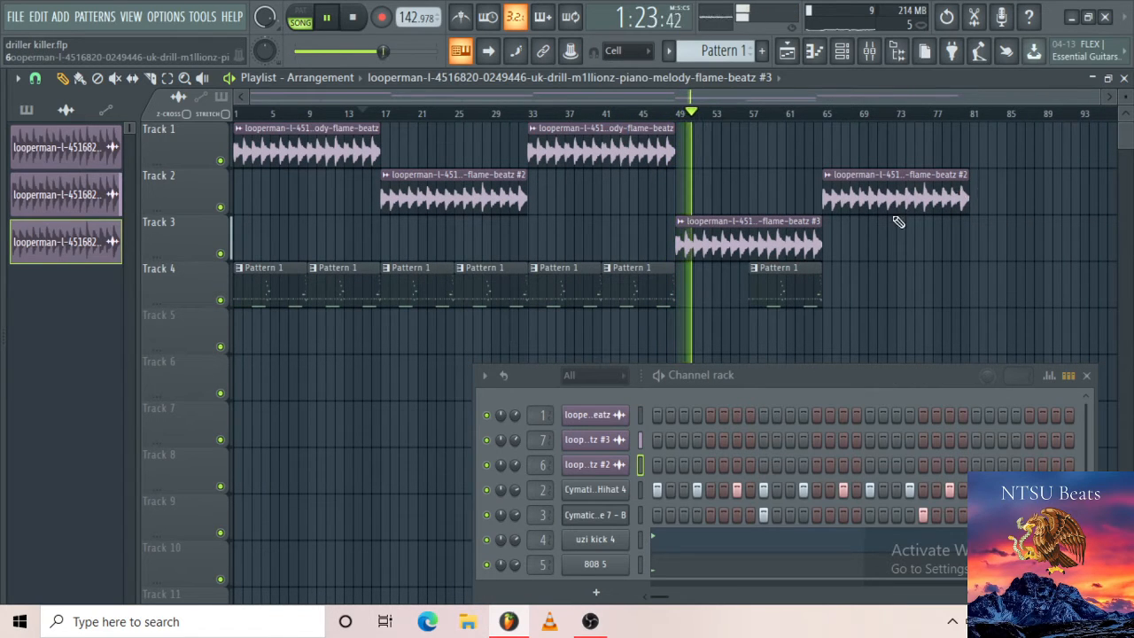
pyautogui.press('space')
pyautogui.moveTo(904, 202); pyautogui.dragTo(1050, 202)
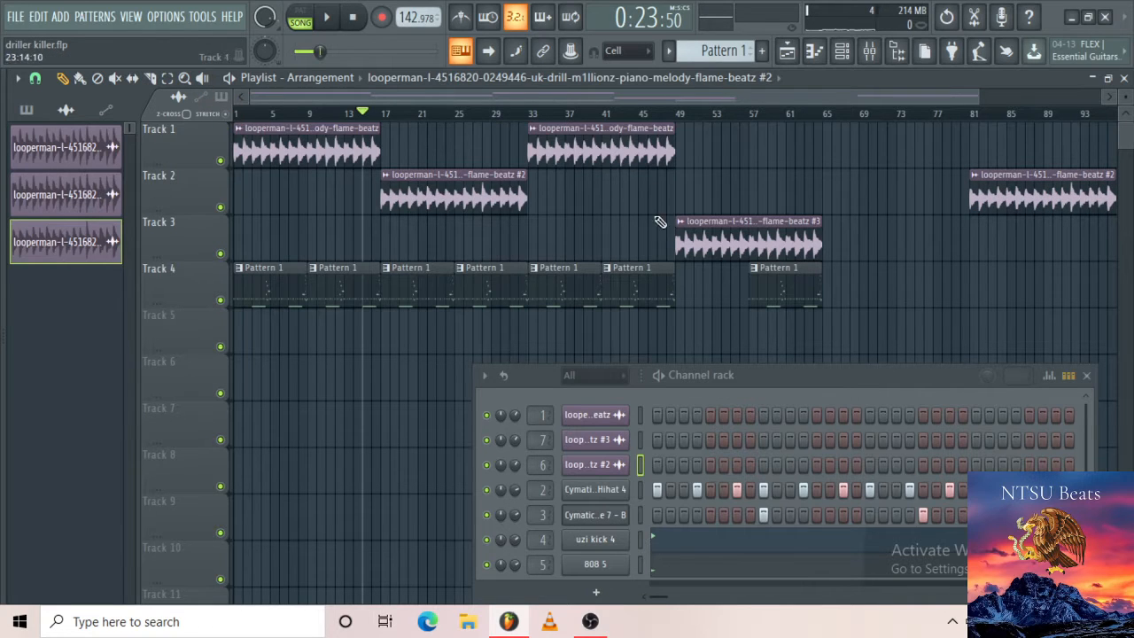
# Set the playlist snap to Line and move the Channel rack lower to uncover more tracks.
pyautogui.scroll(-2, 860, 261)
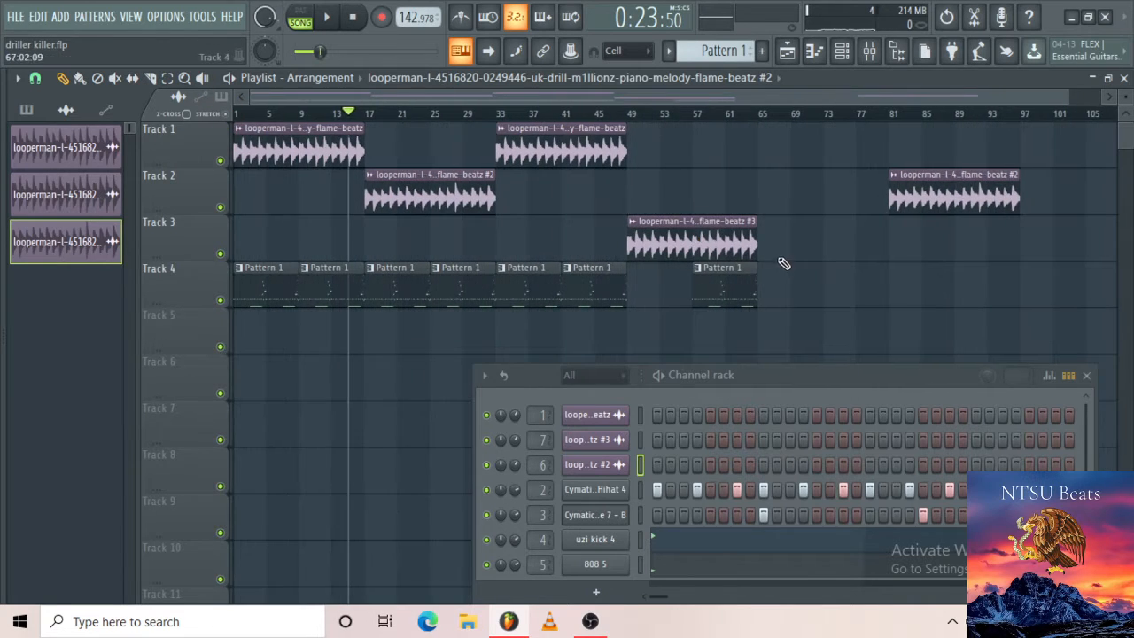
pyautogui.click(36, 78)
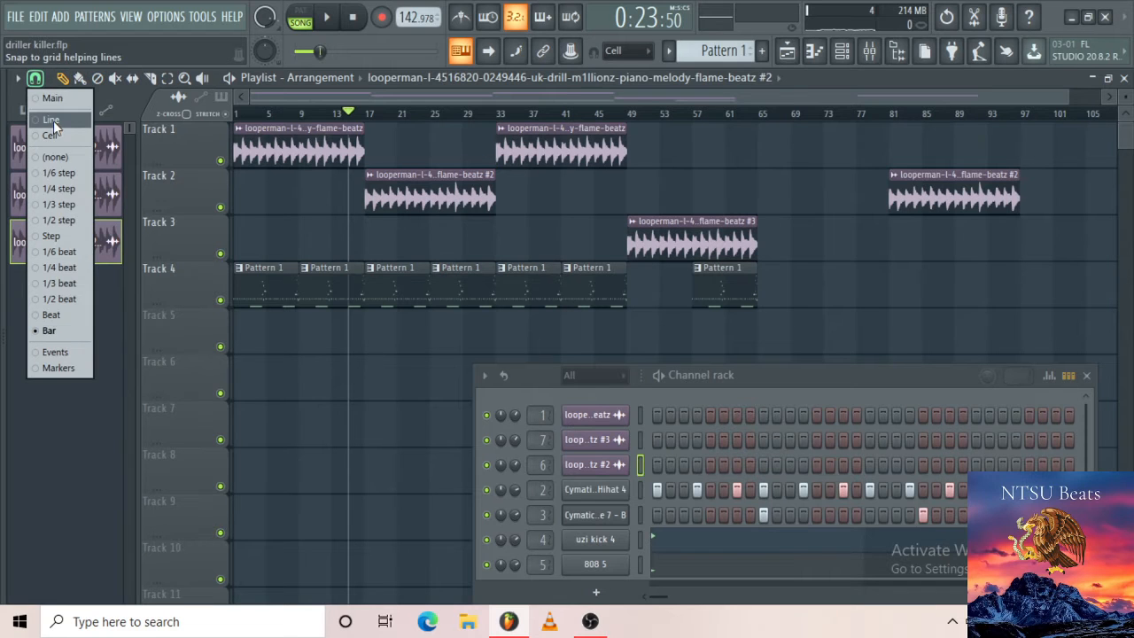
pyautogui.click(44, 119)
pyautogui.moveTo(817, 378); pyautogui.dragTo(820, 455)
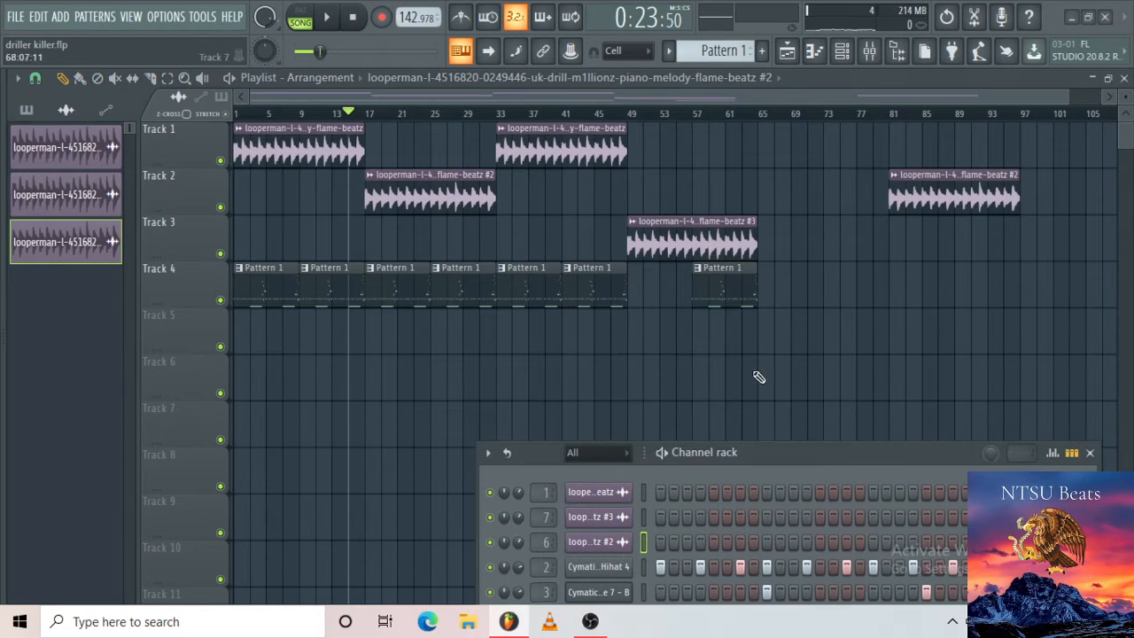
# Move the melody loop #3 clip from Track 3 to the start of Track 5 at bar 1.
pyautogui.moveTo(722, 249); pyautogui.dragTo(328, 344)
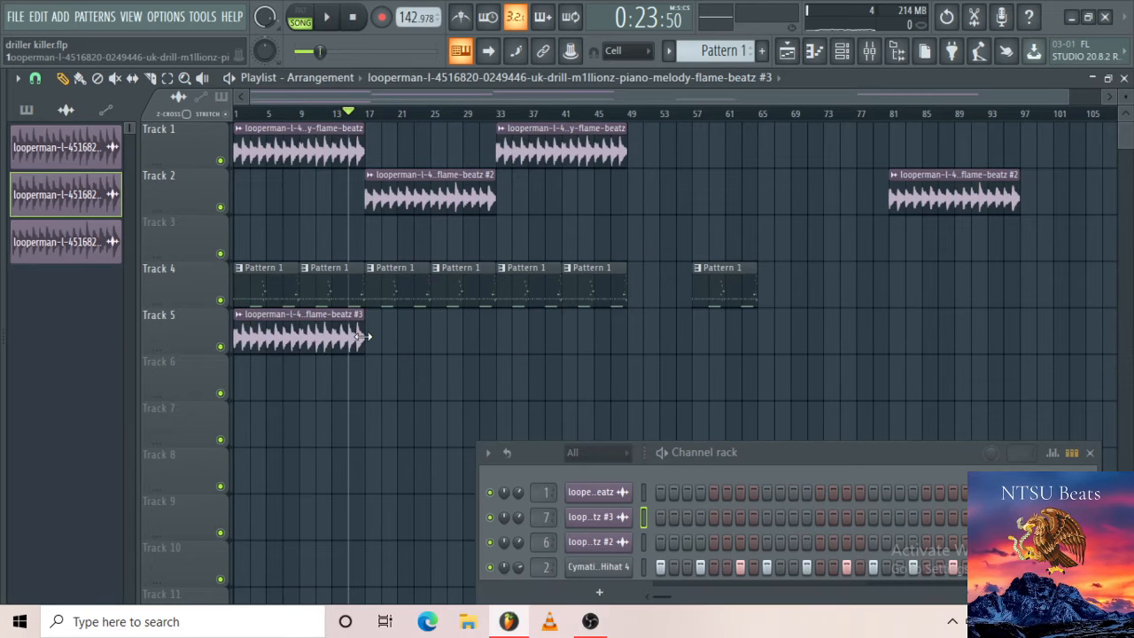
pyautogui.scroll(4, 281, 390)
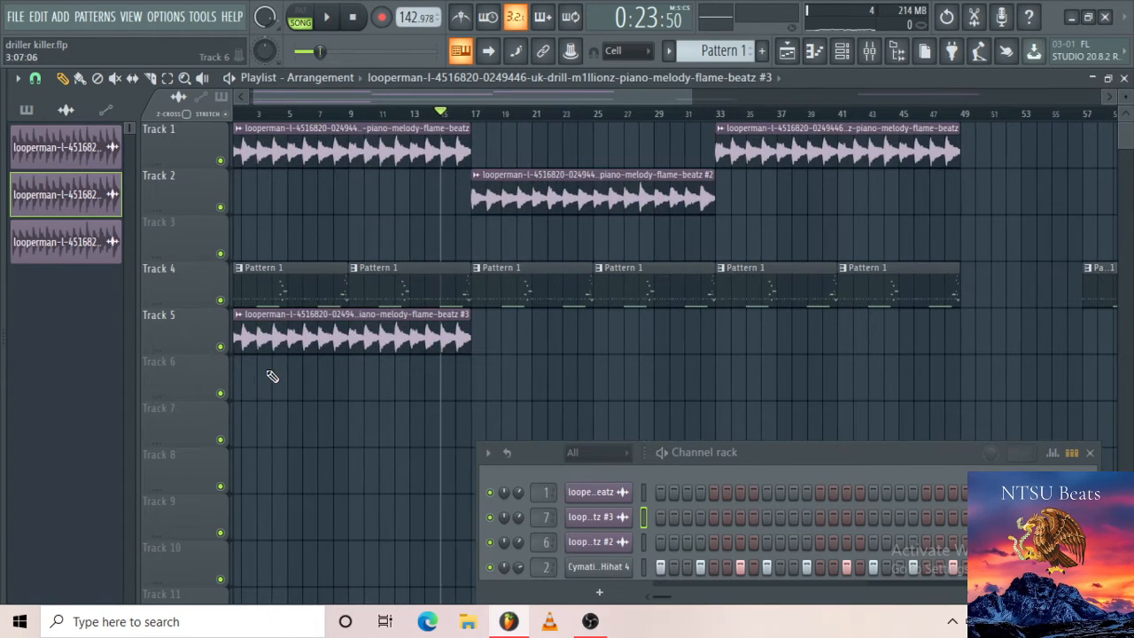
pyautogui.scroll(-4, 455, 390)
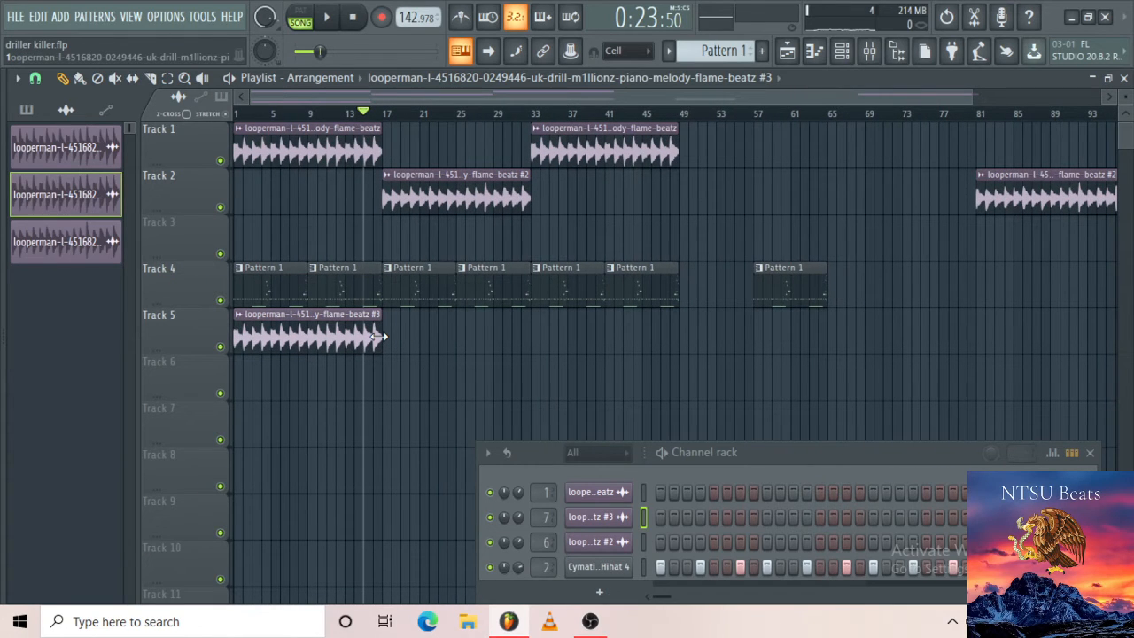
# Place the melody loop #3 clip on Track 3 from bar 49 to bar 81 and play from about bar 47.
pyautogui.moveTo(379, 337); pyautogui.dragTo(914, 231)
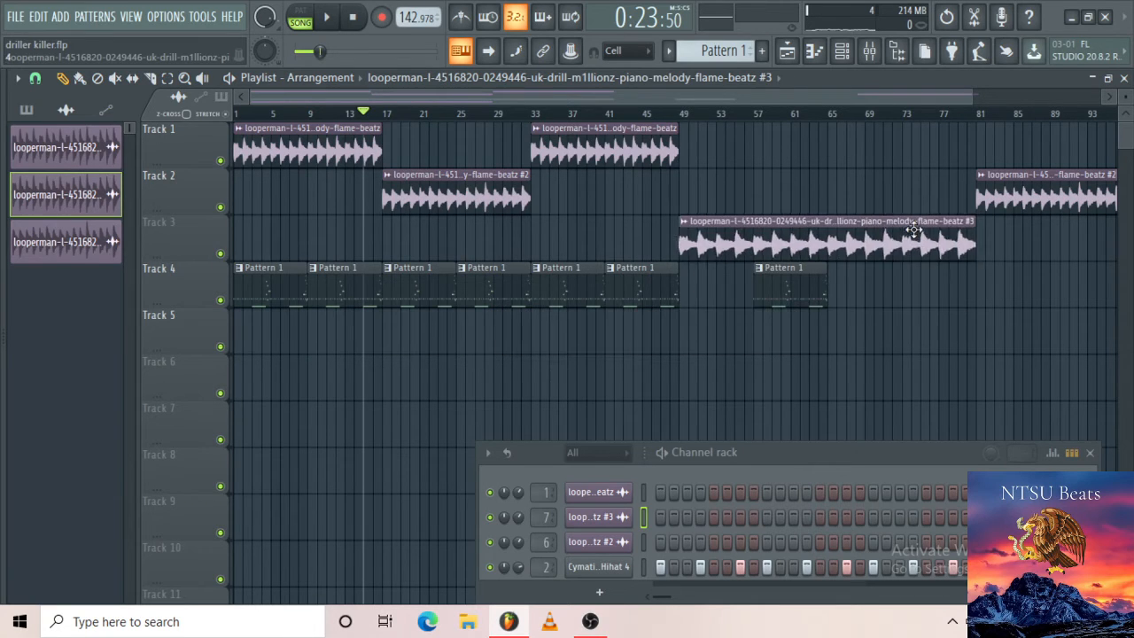
pyautogui.click(664, 113)
pyautogui.press('space')
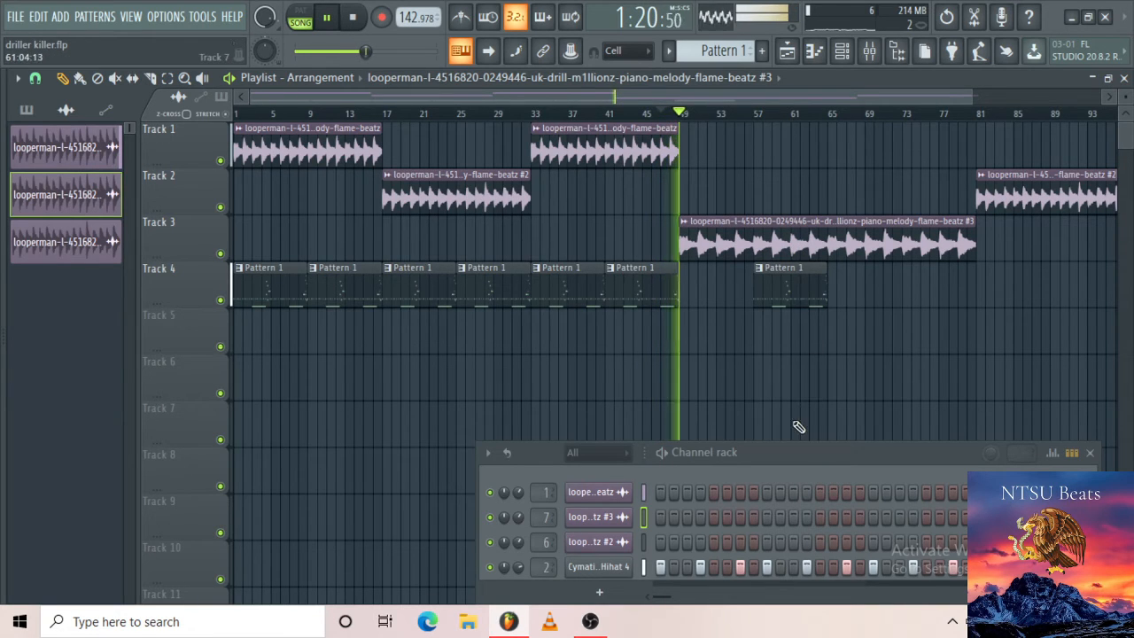
# Raise the Channel rack and move the isolated Pattern 1 clip on Track 4 to bar 68.
pyautogui.moveTo(781, 458); pyautogui.dragTo(847, 376)
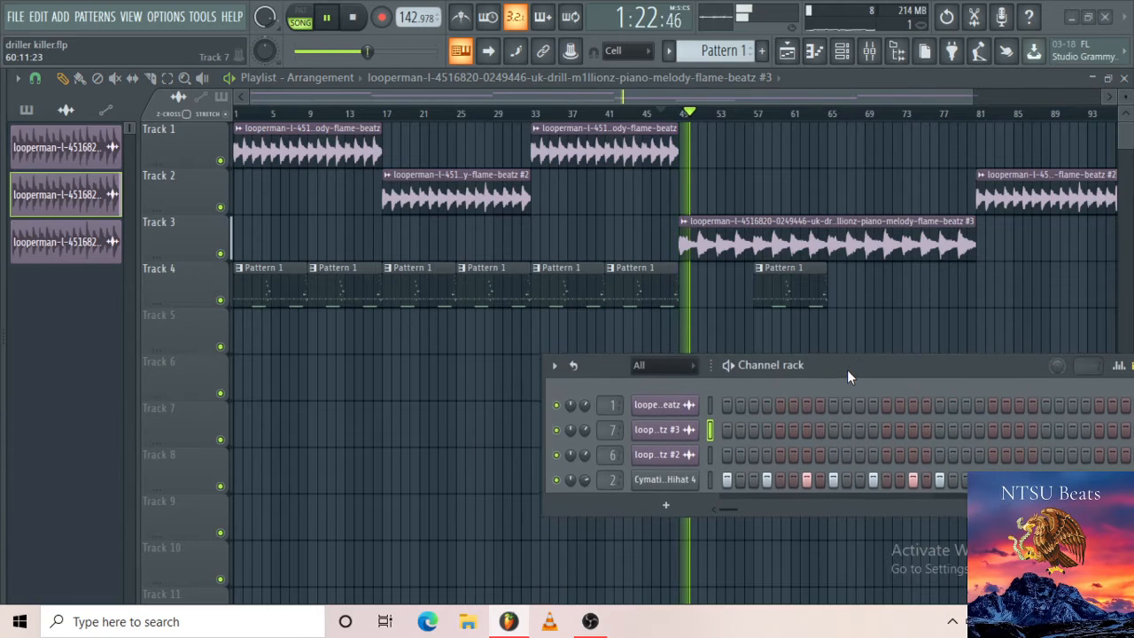
pyautogui.moveTo(792, 292); pyautogui.dragTo(886, 283)
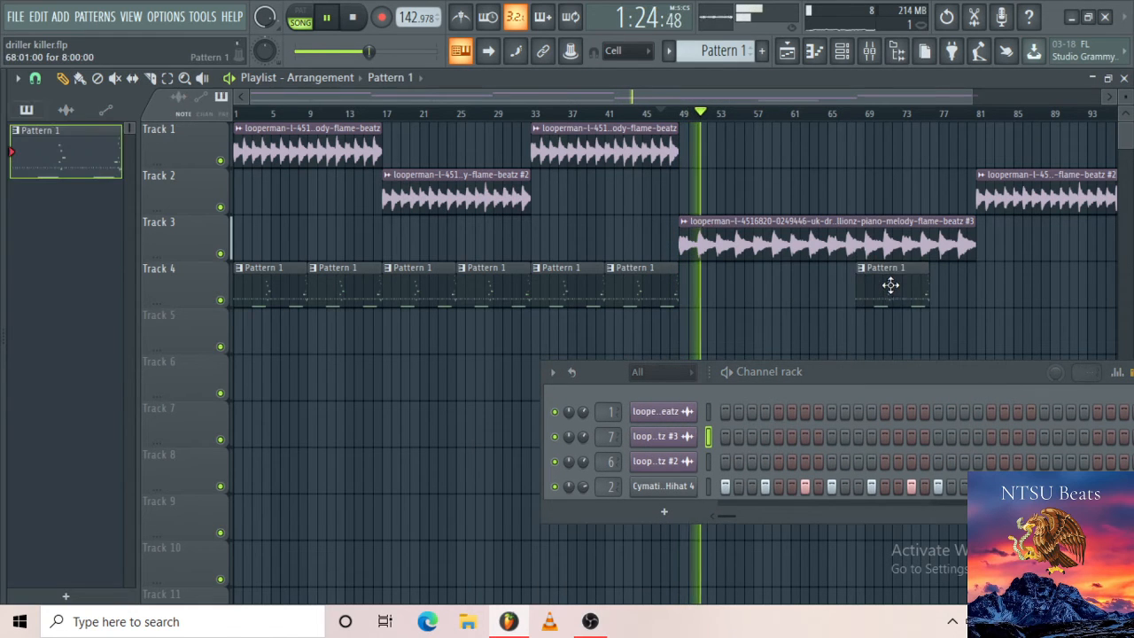
# Trim the melody loop #3 clip to end at bar 65 and move the last melody loop #2 clip to bar 65.
pyautogui.moveTo(972, 235)
pyautogui.mouseDown()
pyautogui.moveTo(930, 234)
pyautogui.moveTo(960, 233)
pyautogui.mouseUp()
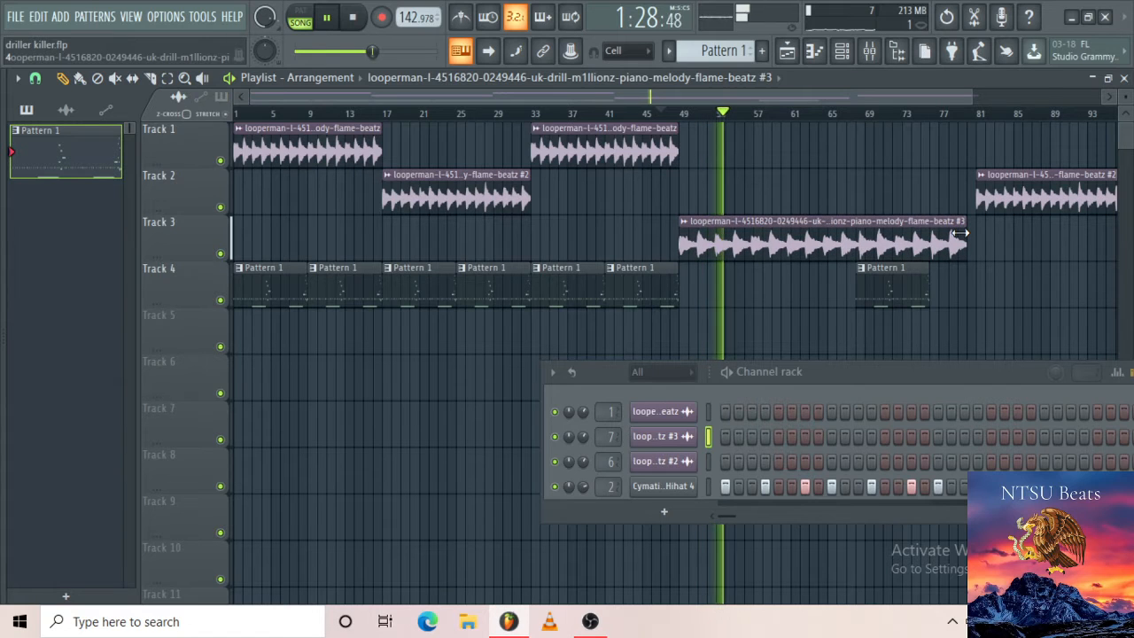
pyautogui.hotkey('ctrl', 'z')
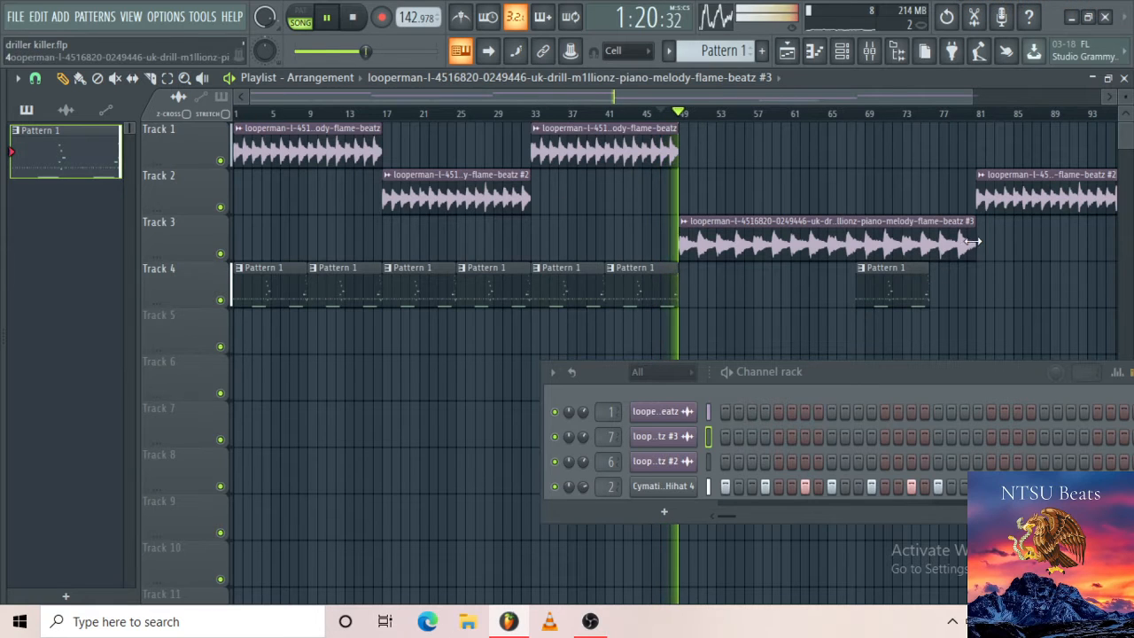
pyautogui.moveTo(978, 244); pyautogui.dragTo(830, 243)
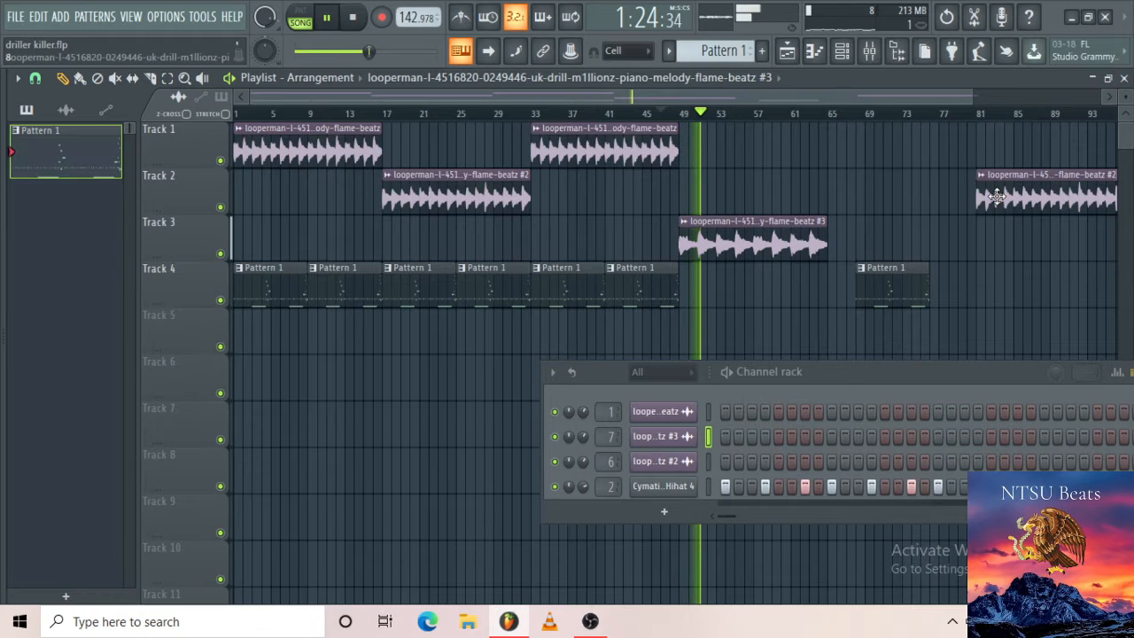
pyautogui.moveTo(990, 211); pyautogui.dragTo(843, 211)
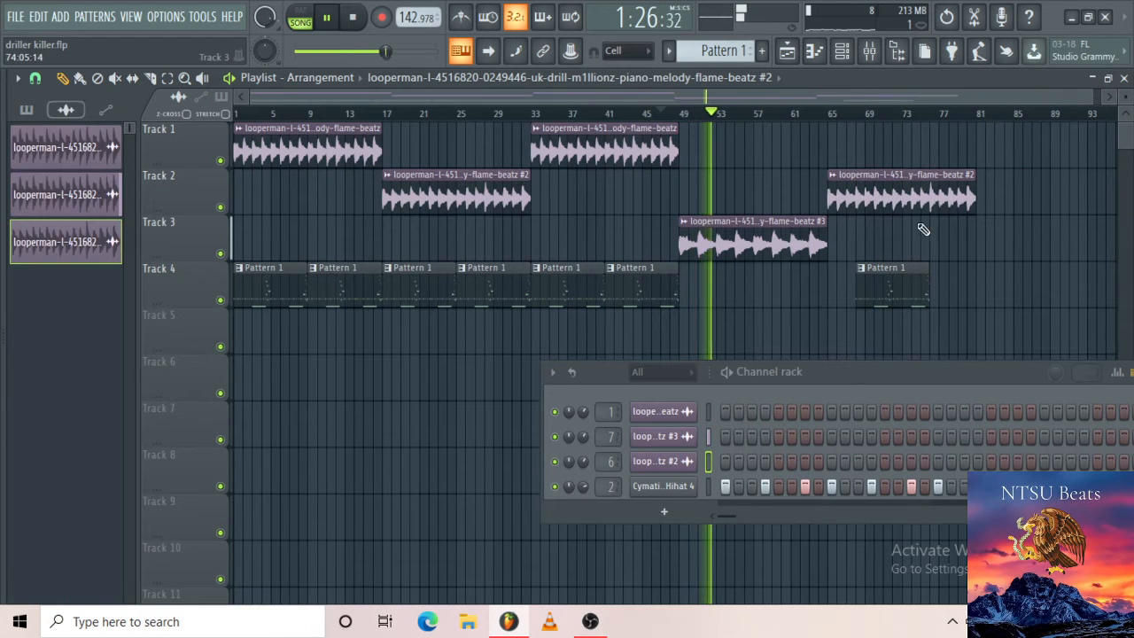
# Shorten the last melody loop #2 clip to end at bar 73 and move the isolated Pattern 1 clip to bar 73.
pyautogui.scroll(3, 969, 242)
pyautogui.scroll(1, 972, 241)
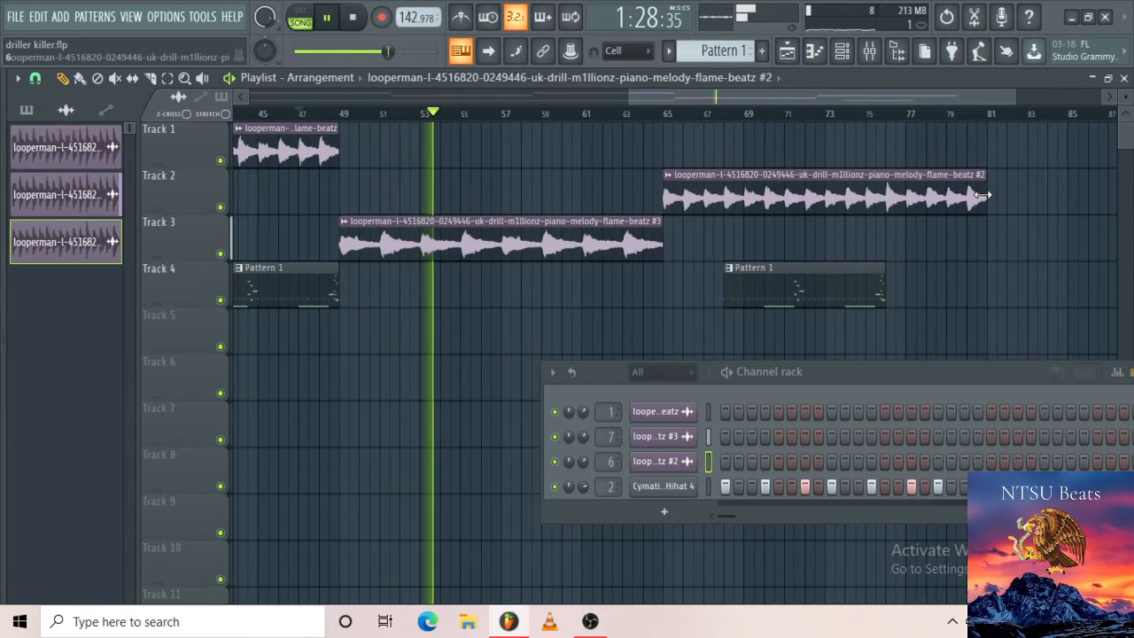
pyautogui.moveTo(972, 200); pyautogui.dragTo(808, 203)
pyautogui.scroll(-1, 831, 222)
pyautogui.scroll(-2, 831, 222)
pyautogui.moveTo(921, 275); pyautogui.dragTo(972, 287)
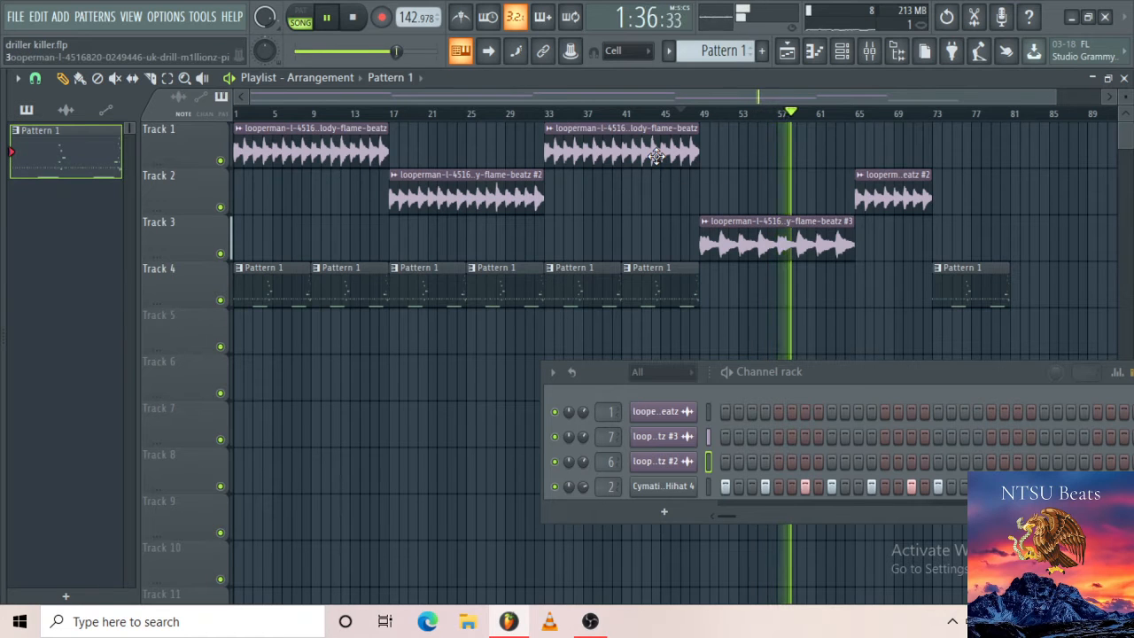
# Copy the Track 1 melody loop clip to bar 73 and add another Pattern 1 clip on Track 4 at bar 81.
pyautogui.moveTo(656, 157); pyautogui.dragTo(1040, 174)
pyautogui.click(1035, 222)
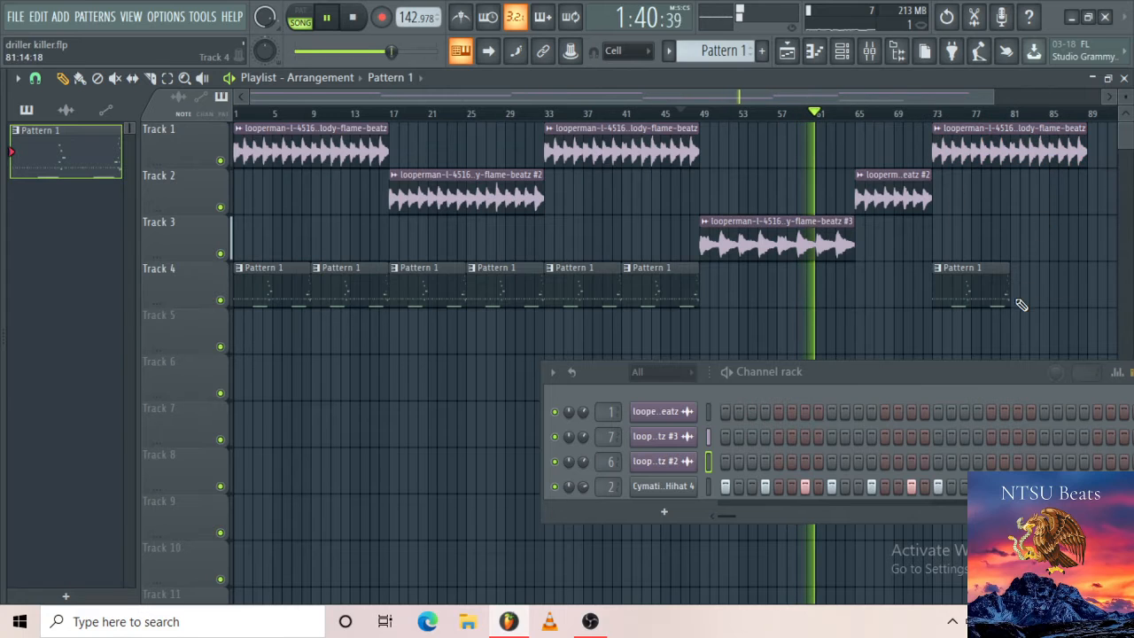
pyautogui.click(1033, 290)
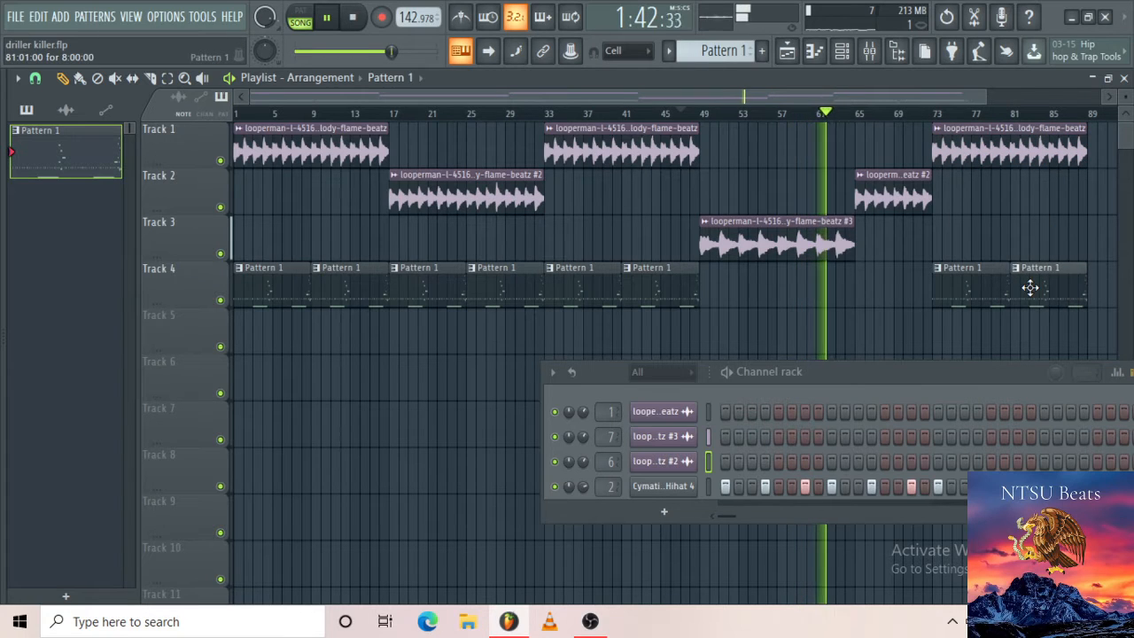
pyautogui.scroll(-3, 1037, 217)
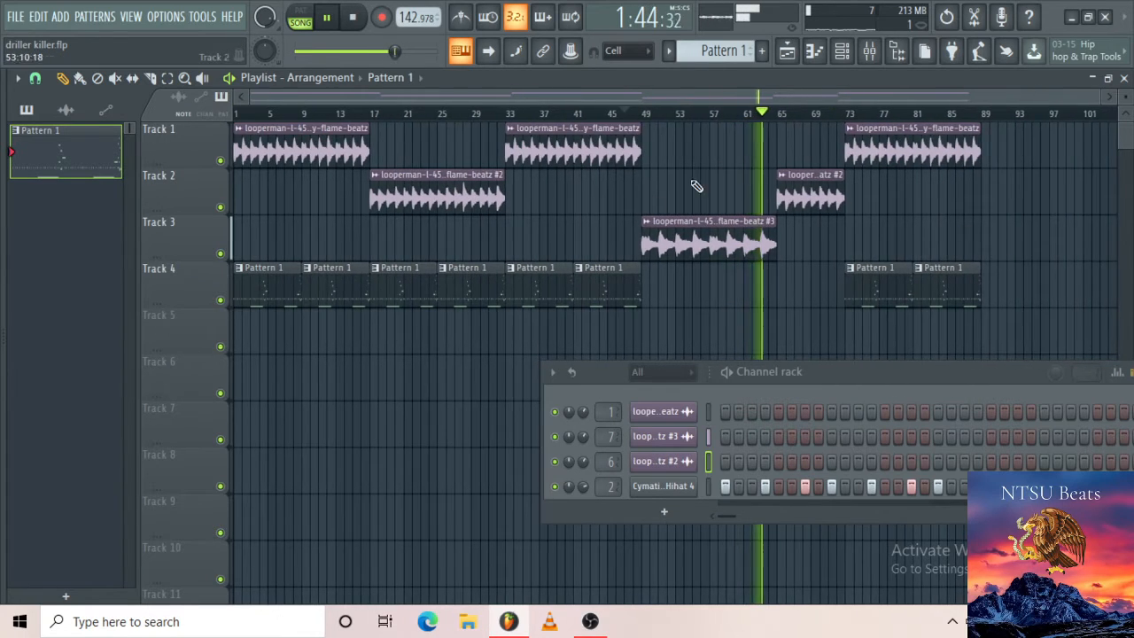
# Enlarge the Channel rack to show every channel and split Pattern 1 by channel.
pyautogui.moveTo(801, 523); pyautogui.dragTo(791, 581)
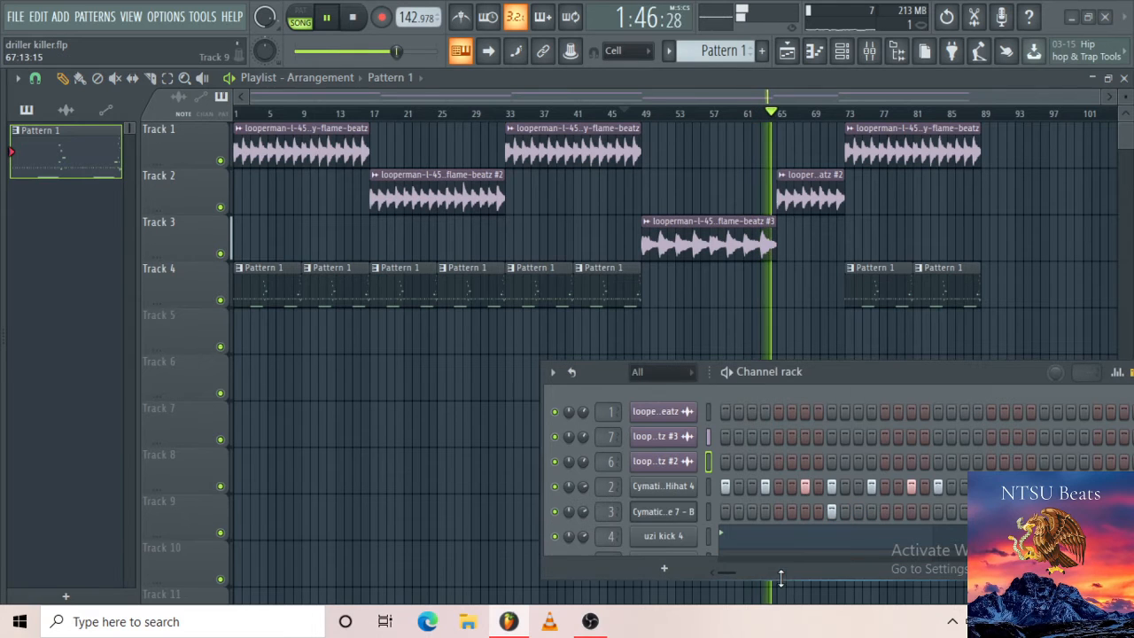
pyautogui.moveTo(831, 359); pyautogui.dragTo(844, 306)
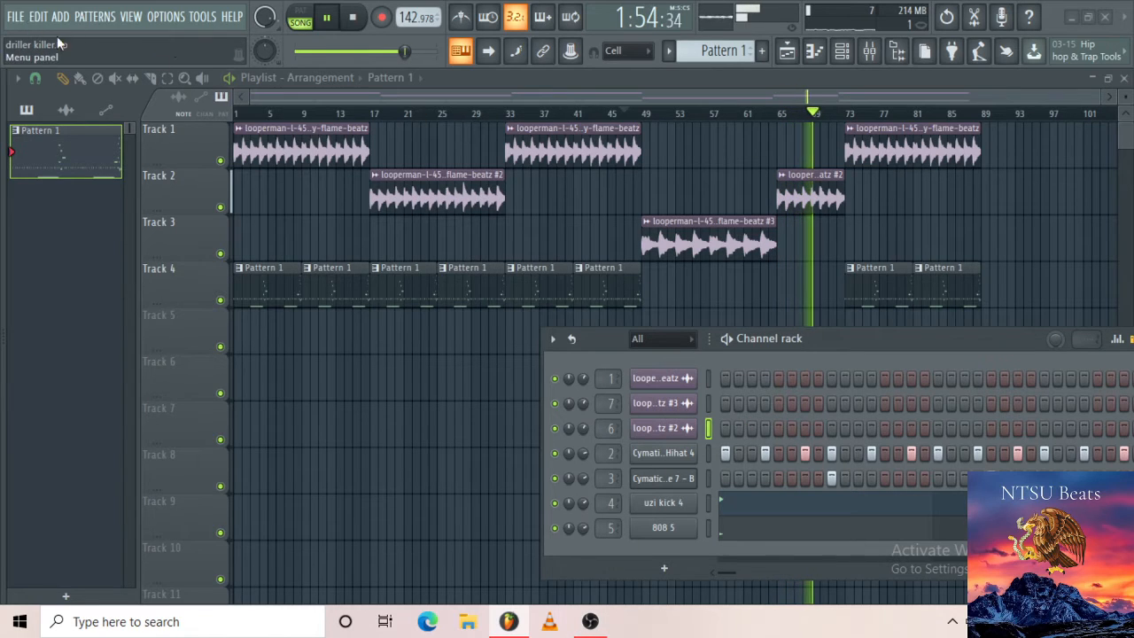
pyautogui.click(99, 17)
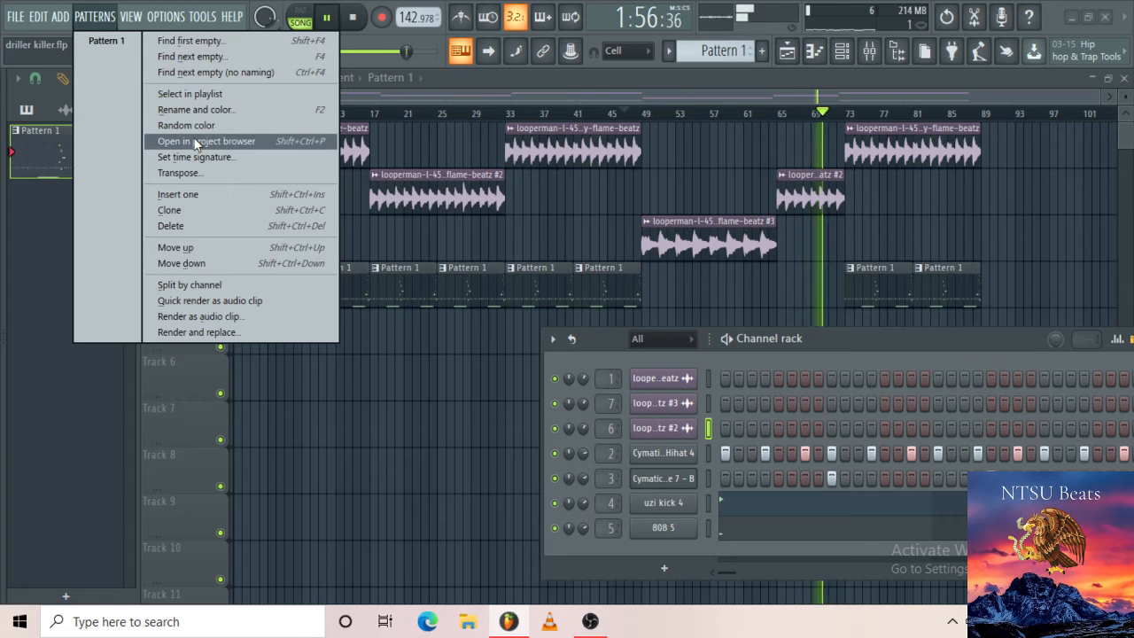
pyautogui.click(209, 285)
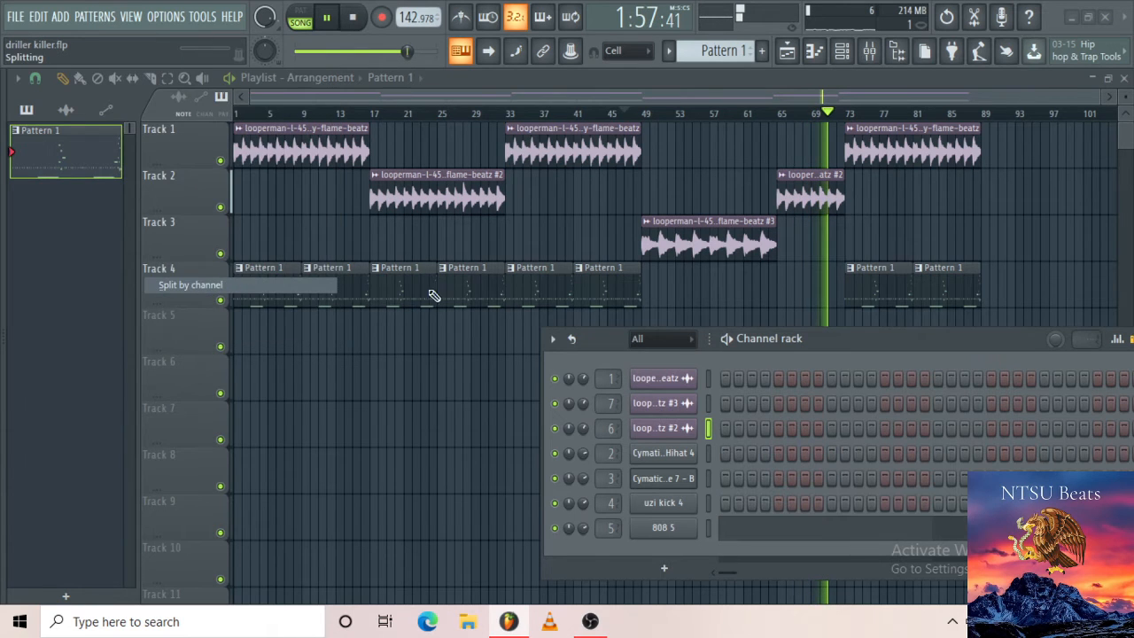
# Close the Channel rack and separate the first drum clips: hi-hat on Track 5, snare on Track 6, kick on Track 7, 808 on Track 4.
pyautogui.press('F7')
pyautogui.click(787, 53)
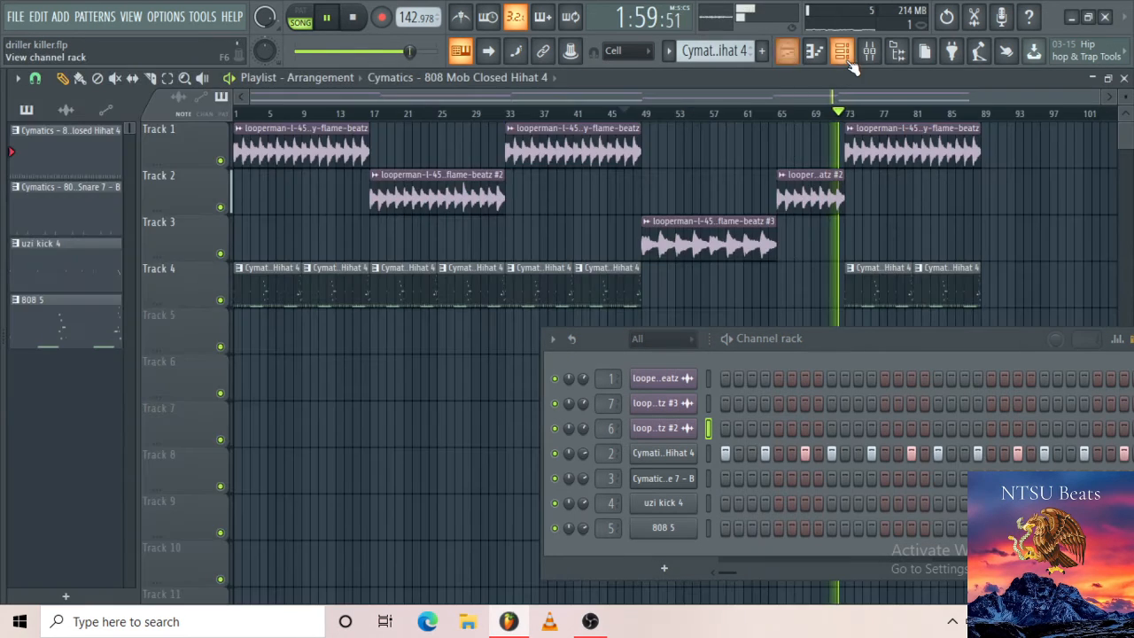
pyautogui.click(841, 51)
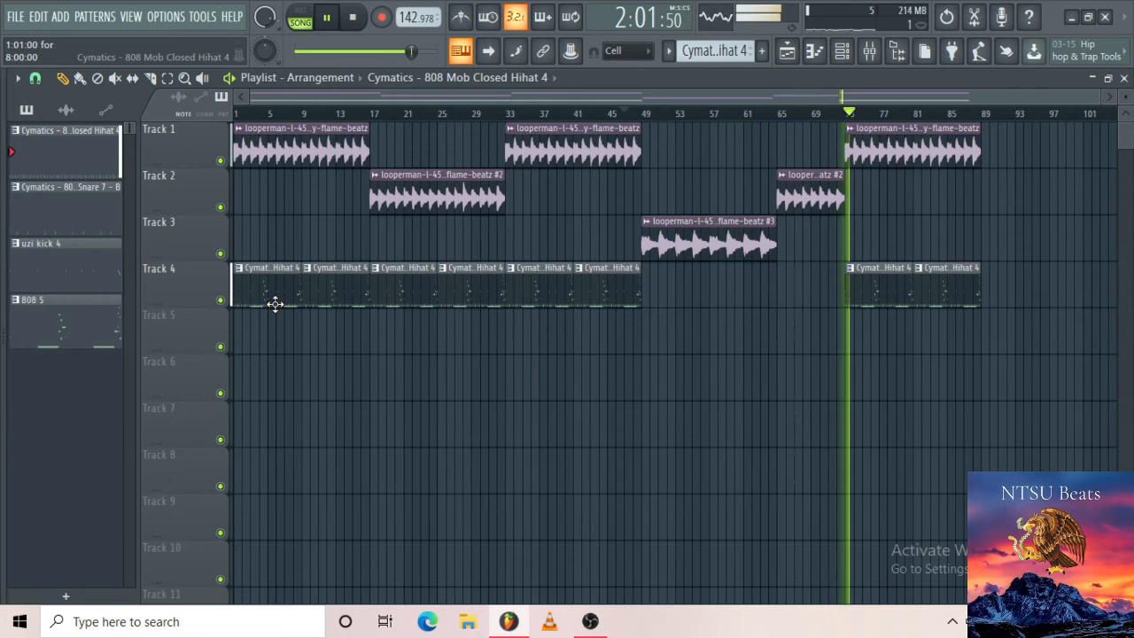
pyautogui.moveTo(270, 304); pyautogui.dragTo(251, 398)
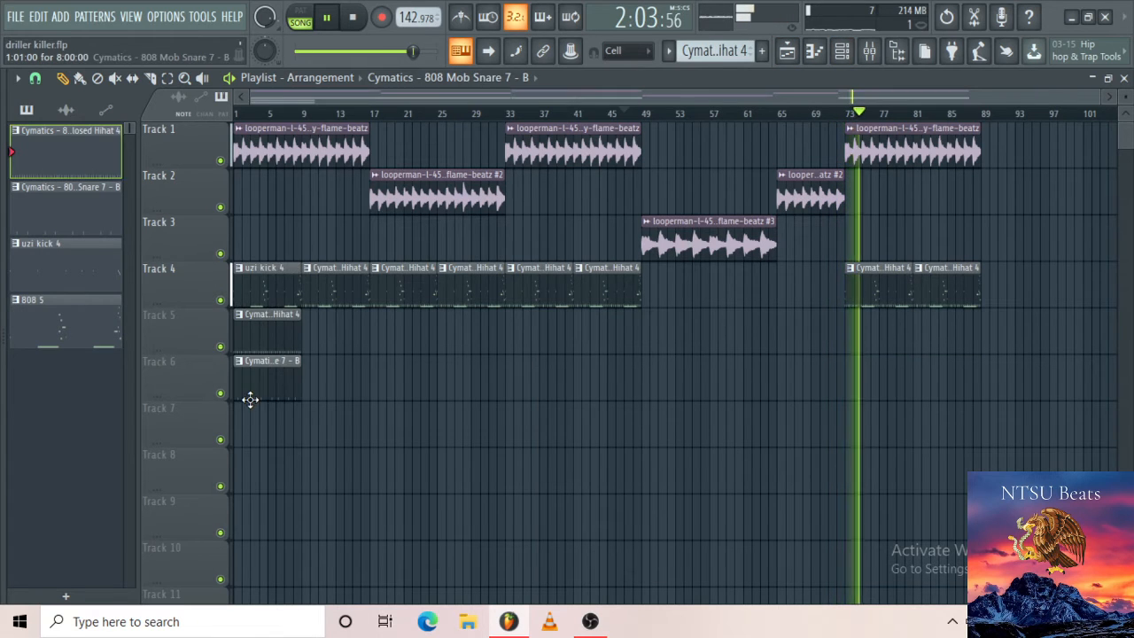
pyautogui.moveTo(258, 298); pyautogui.dragTo(229, 453)
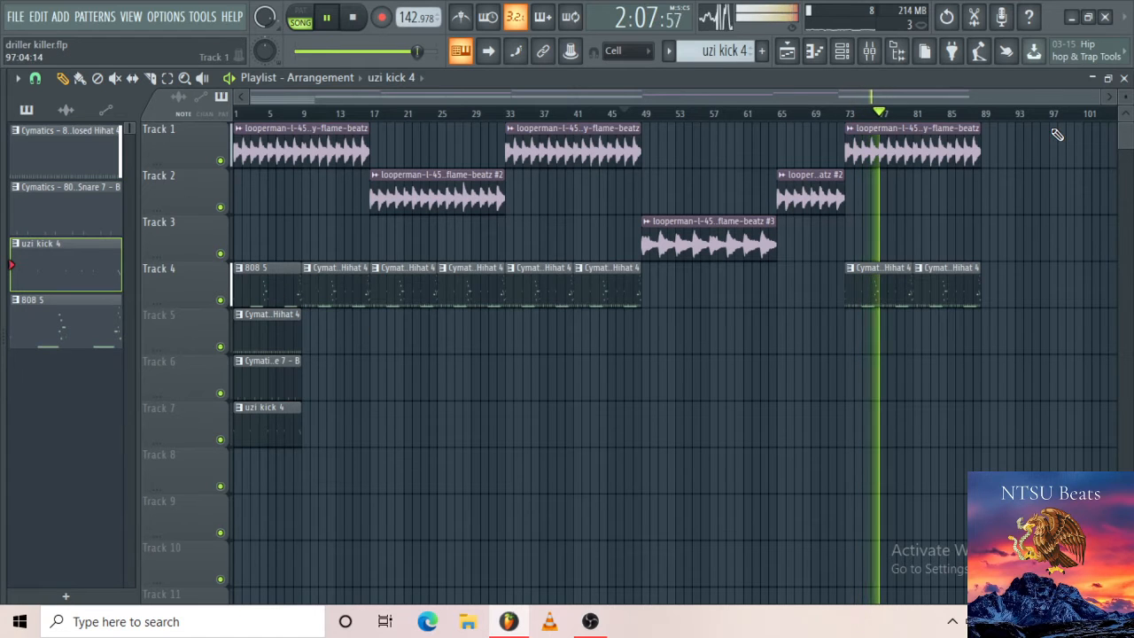
# Shift the whole arrangement to start at bar 17 and place a copy of the first melody loop clip at bar 1 on Track 1.
pyautogui.moveTo(1044, 123); pyautogui.dragTo(166, 425)
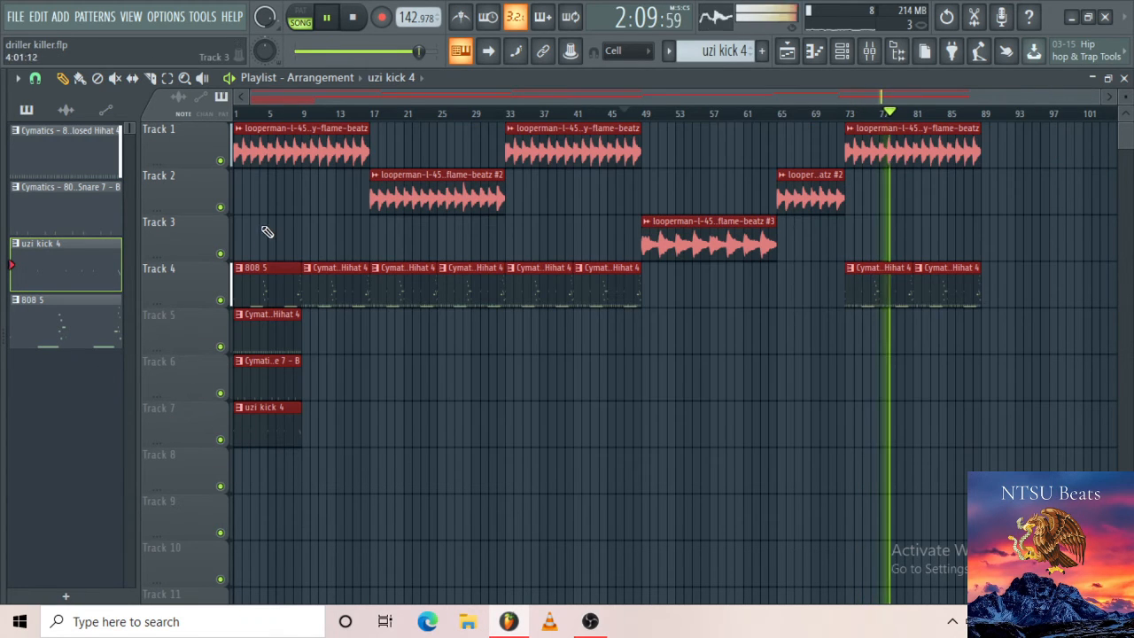
pyautogui.press('space')
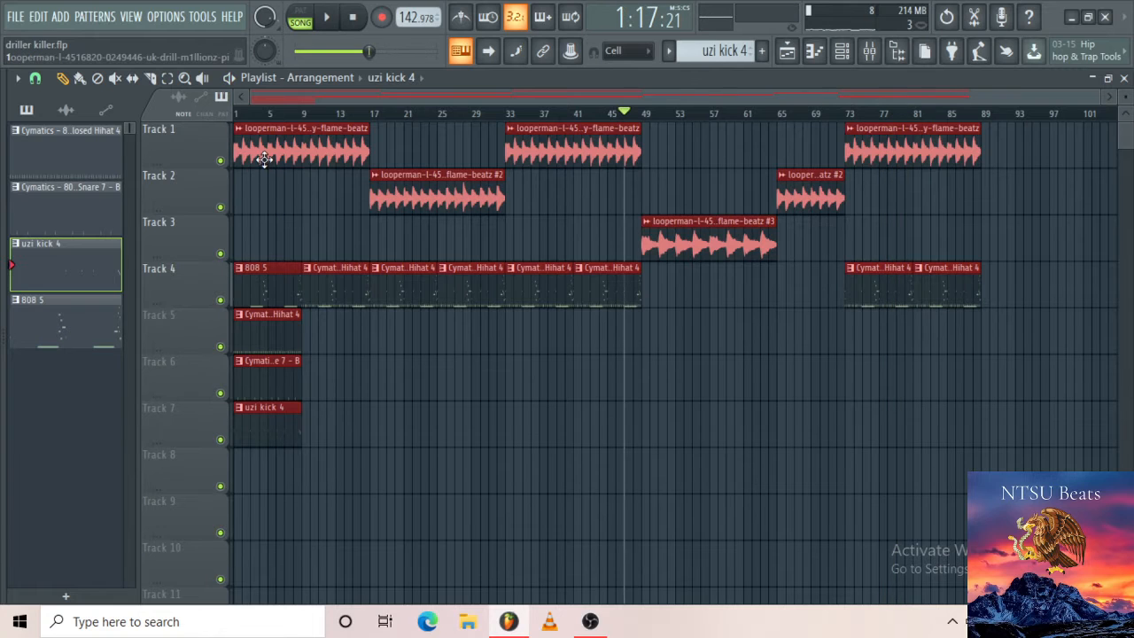
pyautogui.moveTo(273, 158); pyautogui.dragTo(237, 153)
pyautogui.click(409, 161)
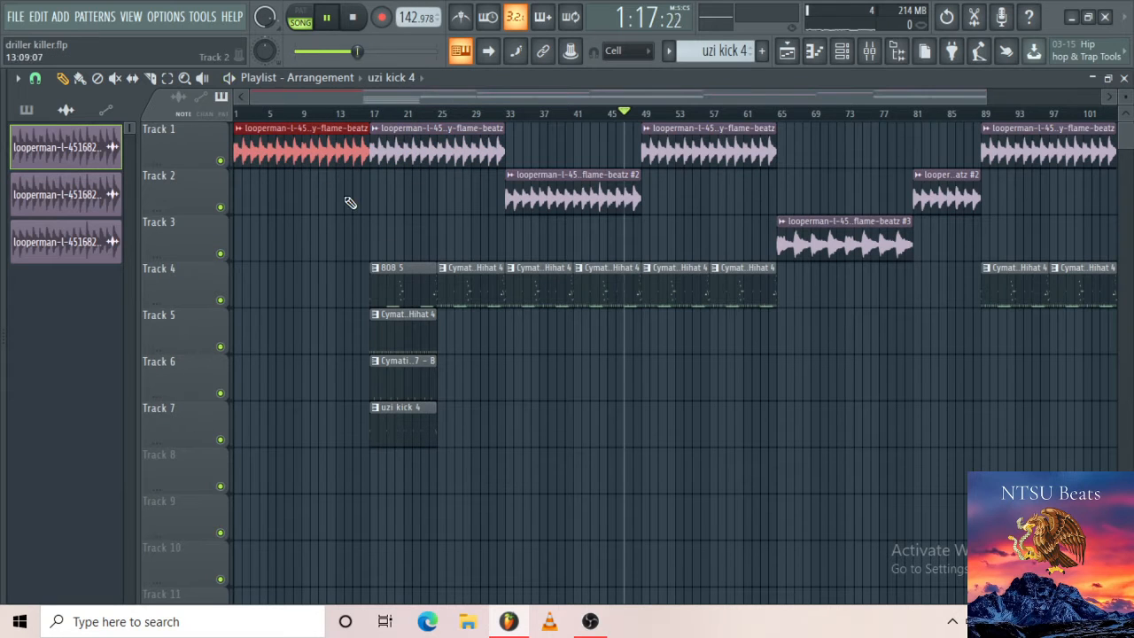
# Restart playback from the beginning of the song to hear the new melody intro.
pyautogui.press('space')
pyautogui.press('space')
pyautogui.click(355, 22)
pyautogui.press('space')
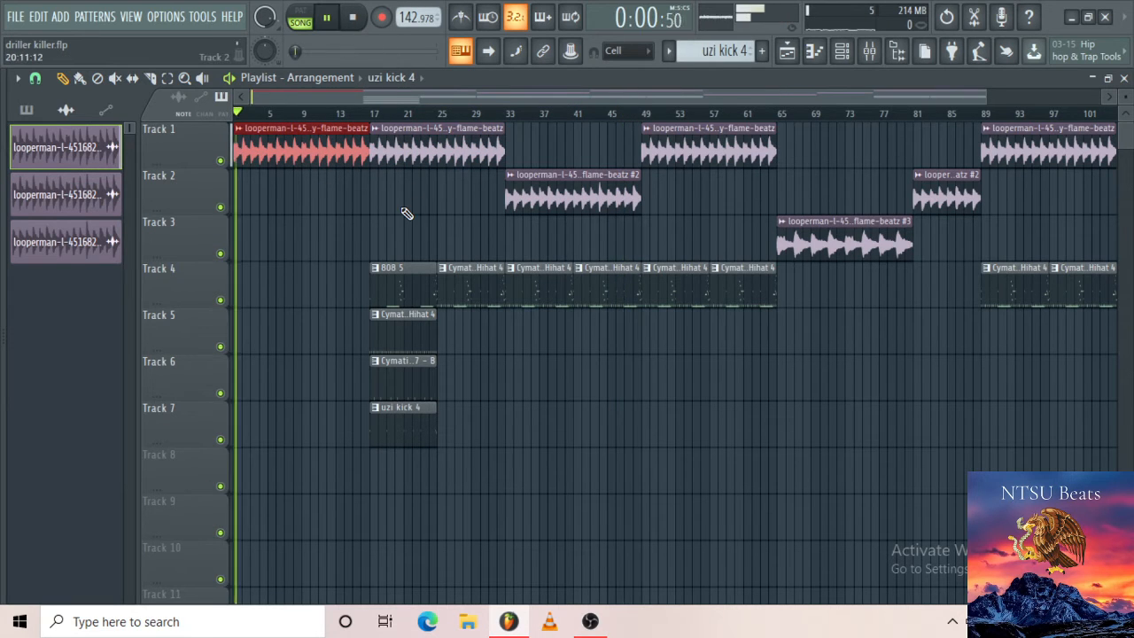
# Move the hi-hat clip on Track 5 to bar 9 and place a four-bar snare clip on Track 6 at bar 13.
pyautogui.keyDown('ctrl'); pyautogui.scroll(4, 330, 330); pyautogui.keyUp('ctrl')
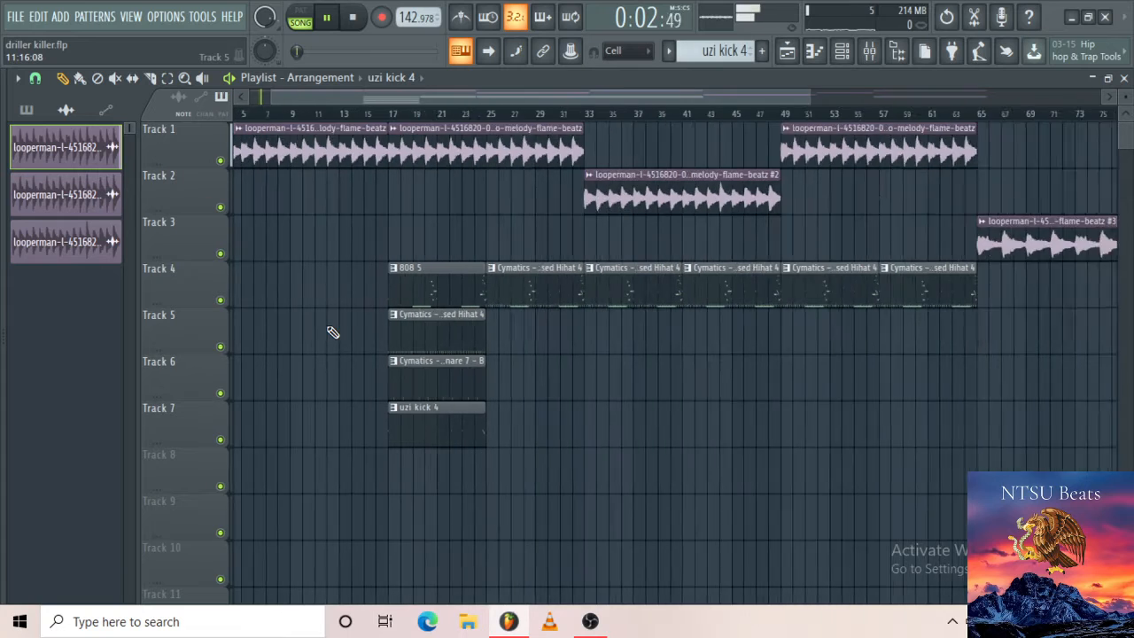
pyautogui.keyDown('ctrl'); pyautogui.scroll(-5, 329, 331); pyautogui.keyUp('ctrl')
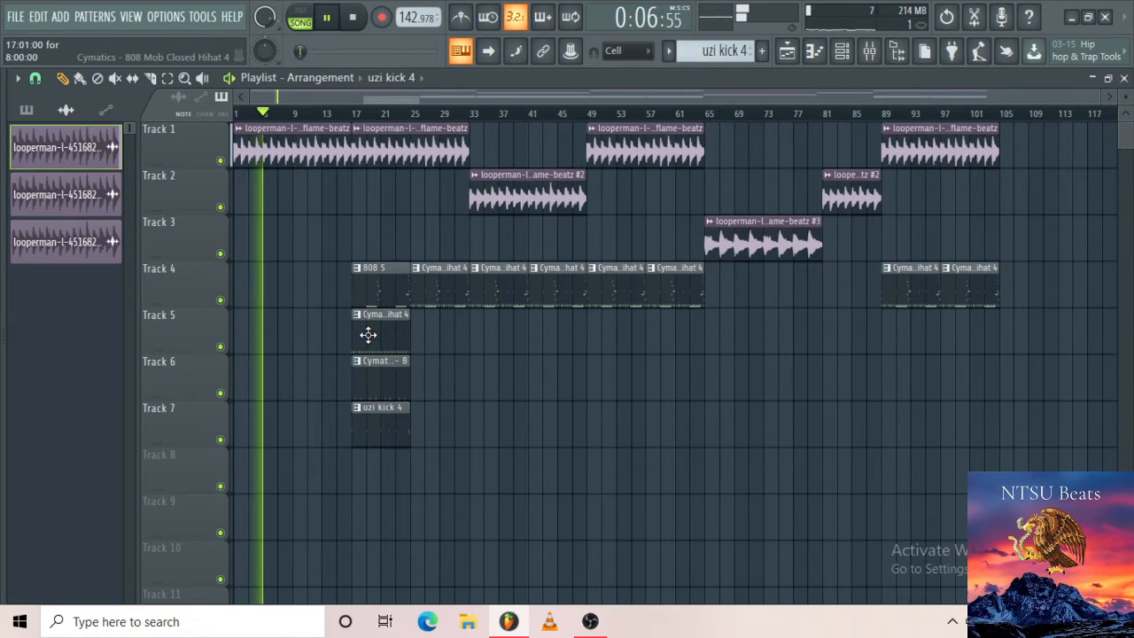
pyautogui.moveTo(368, 334); pyautogui.dragTo(309, 339)
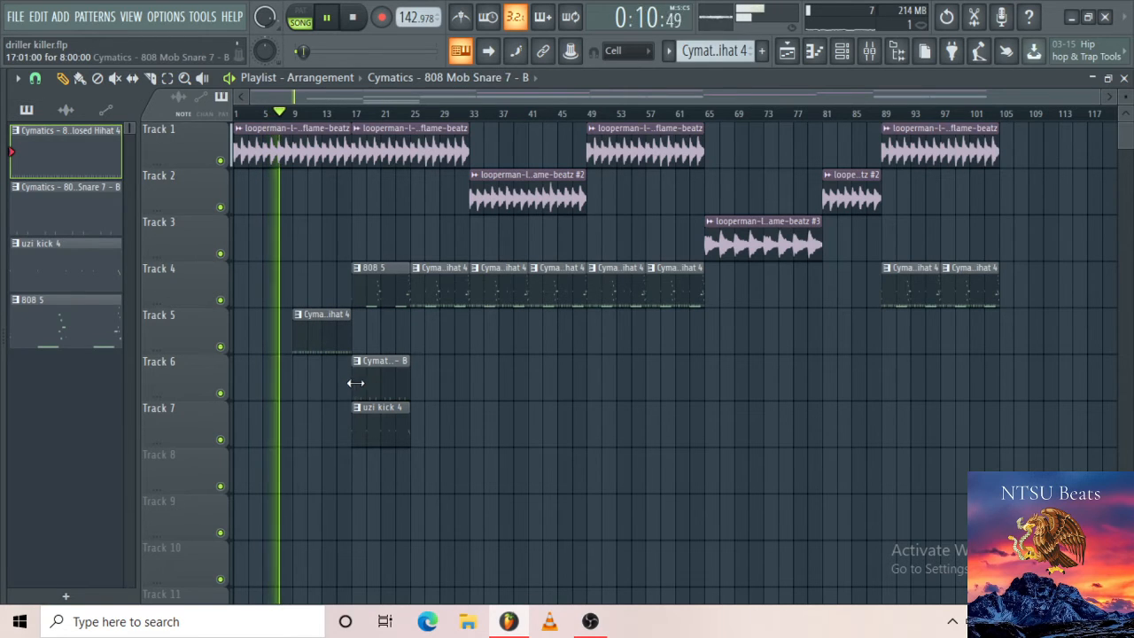
pyautogui.moveTo(356, 382); pyautogui.dragTo(327, 387)
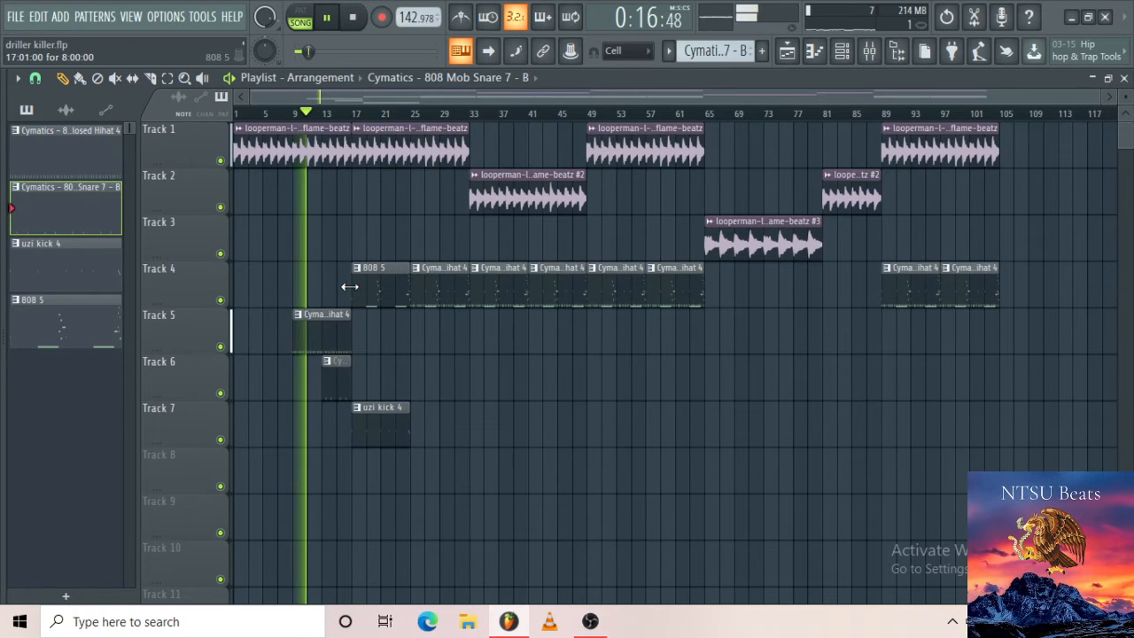
# Trim the 808 5 clip to start at bar 21 and add a full eight-bar snare clip on Track 6 at bar 17.
pyautogui.moveTo(353, 286); pyautogui.dragTo(374, 286)
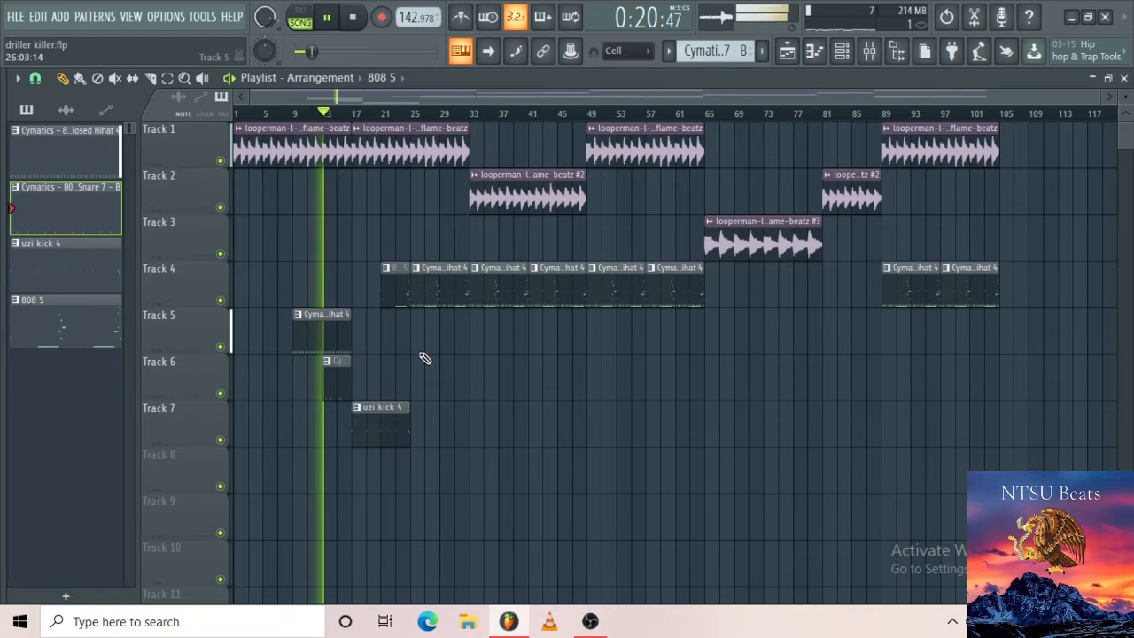
pyautogui.scroll(2, 342, 378)
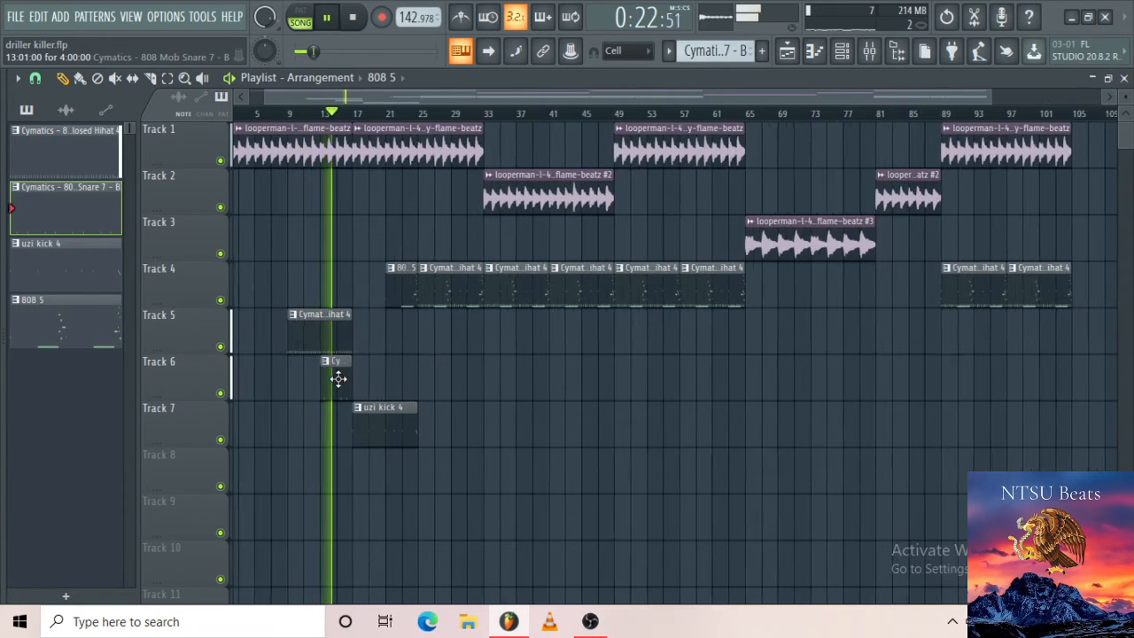
pyautogui.moveTo(369, 382); pyautogui.dragTo(377, 361)
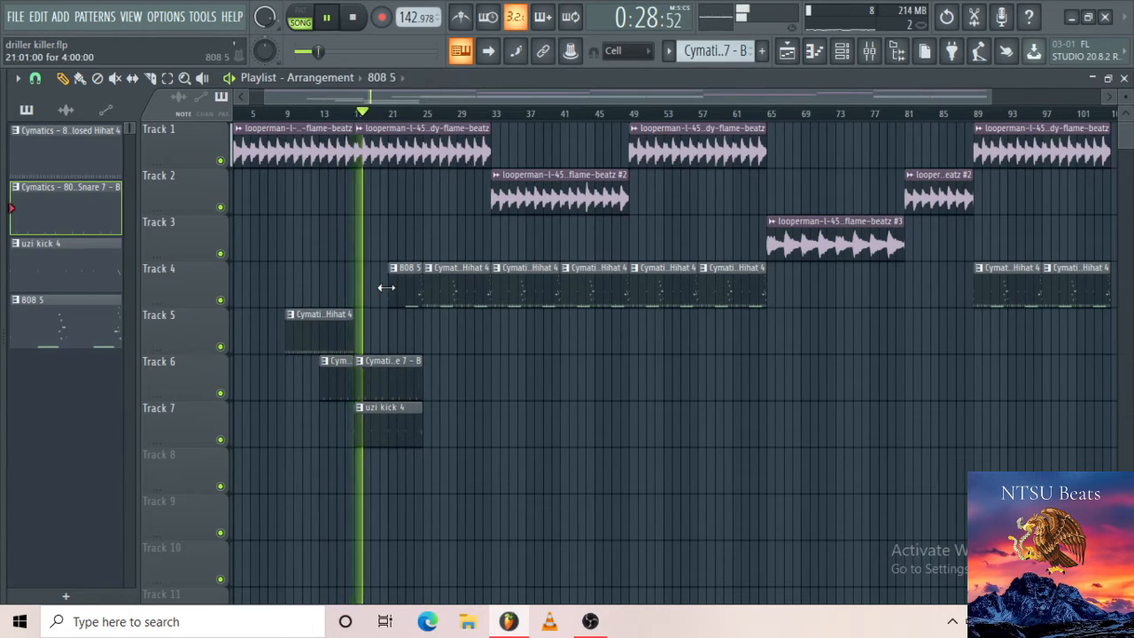
pyautogui.moveTo(384, 286)
pyautogui.mouseDown()
pyautogui.moveTo(366, 286)
pyautogui.moveTo(383, 287)
pyautogui.mouseUp()
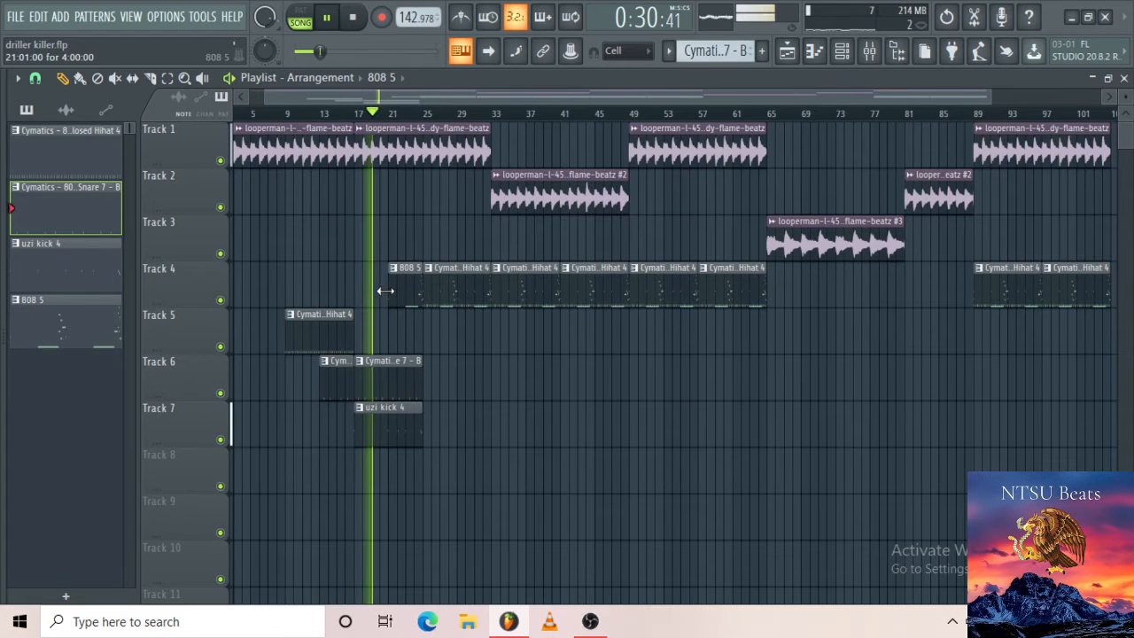
# Add a second hi-hat clip on Track 5 at bar 17 and play the song from the beginning.
pyautogui.press('space')
pyautogui.click(301, 336)
pyautogui.click(358, 327)
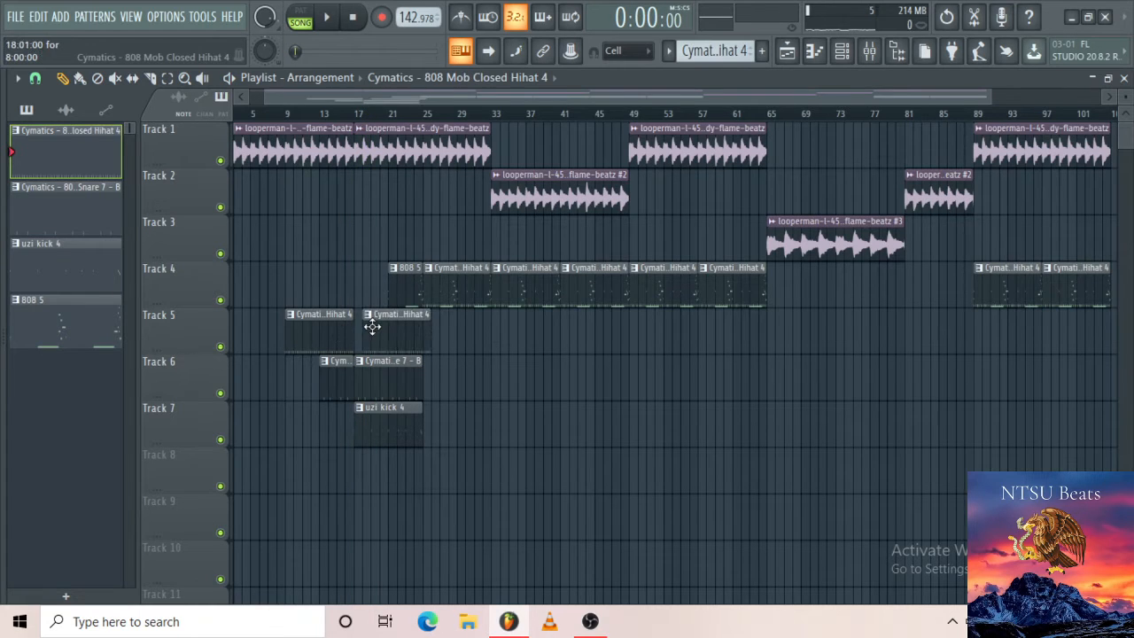
pyautogui.press('space')
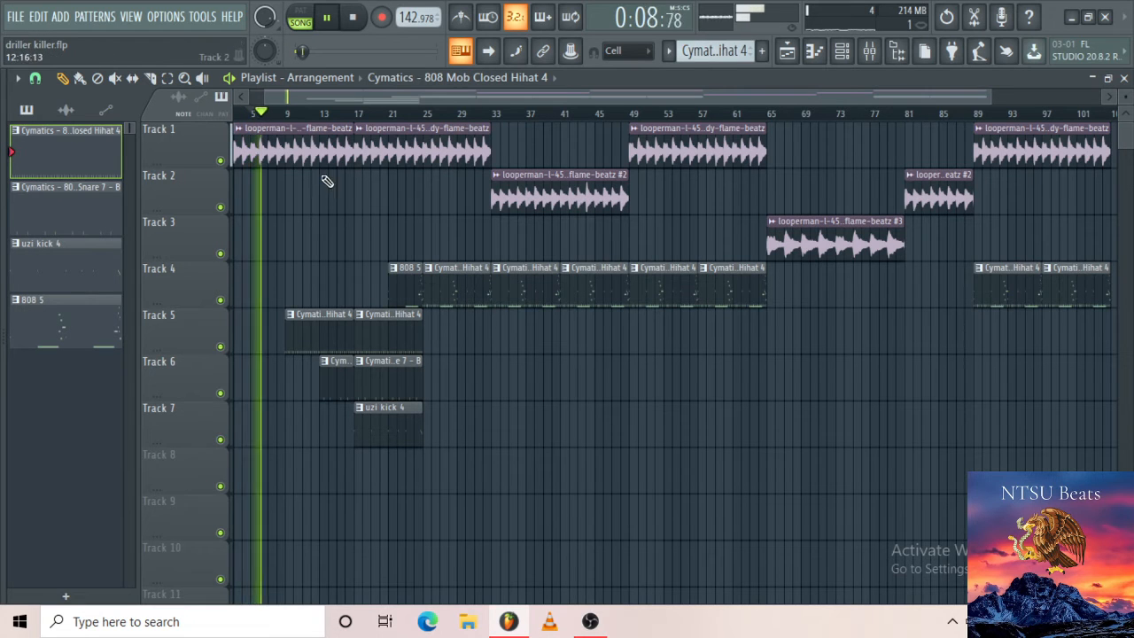
pyautogui.scroll(-1, 472, 273)
pyautogui.scroll(-1, 472, 273)
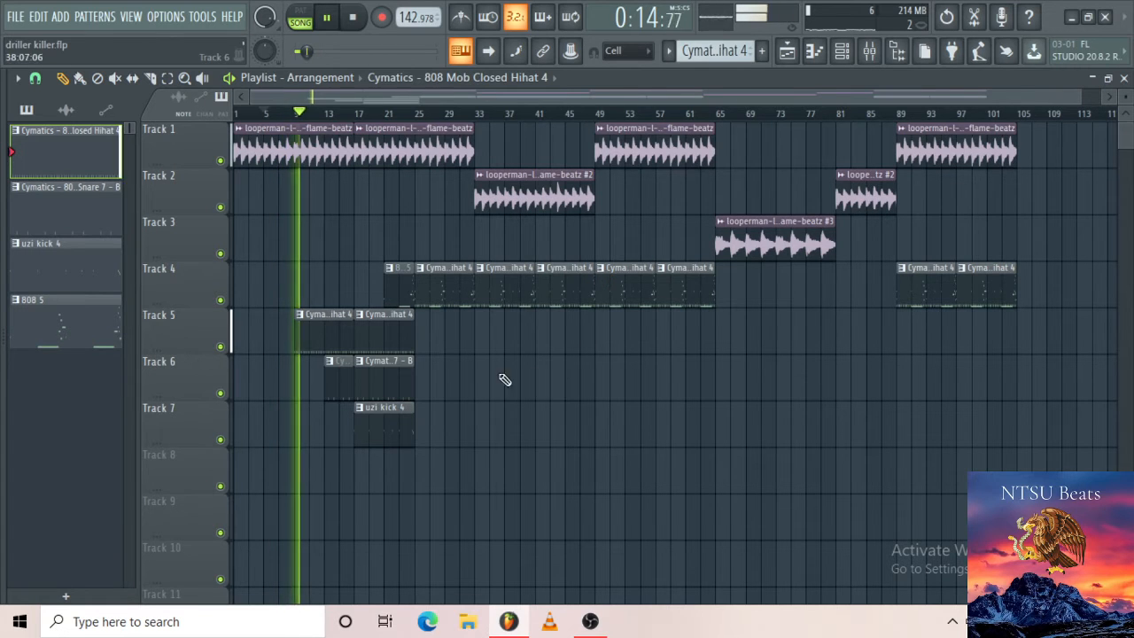
pyautogui.click(590, 623)
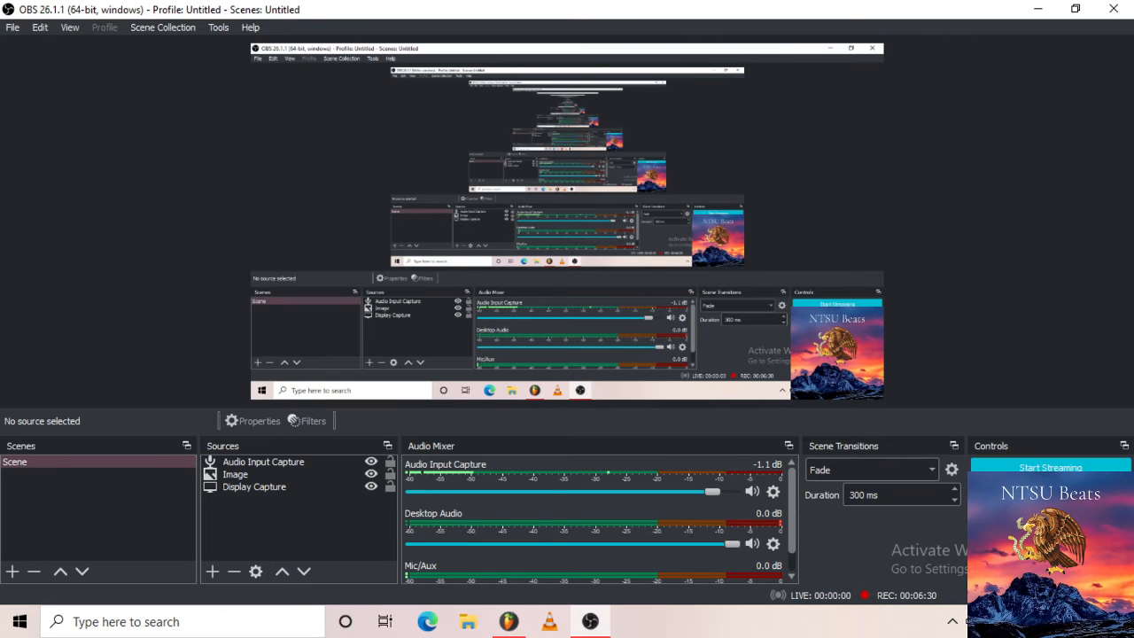
pyautogui.click(510, 623)
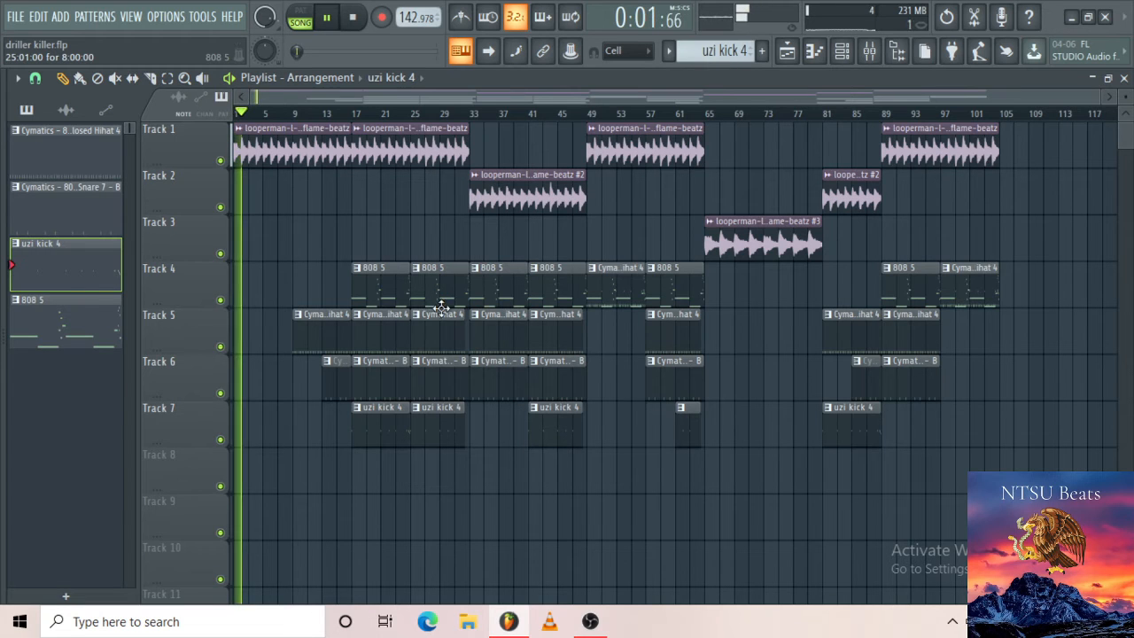
# Show the channel rack alongside the mixer and sidechain Insert 5 to Insert 4.
pyautogui.click(858, 55)
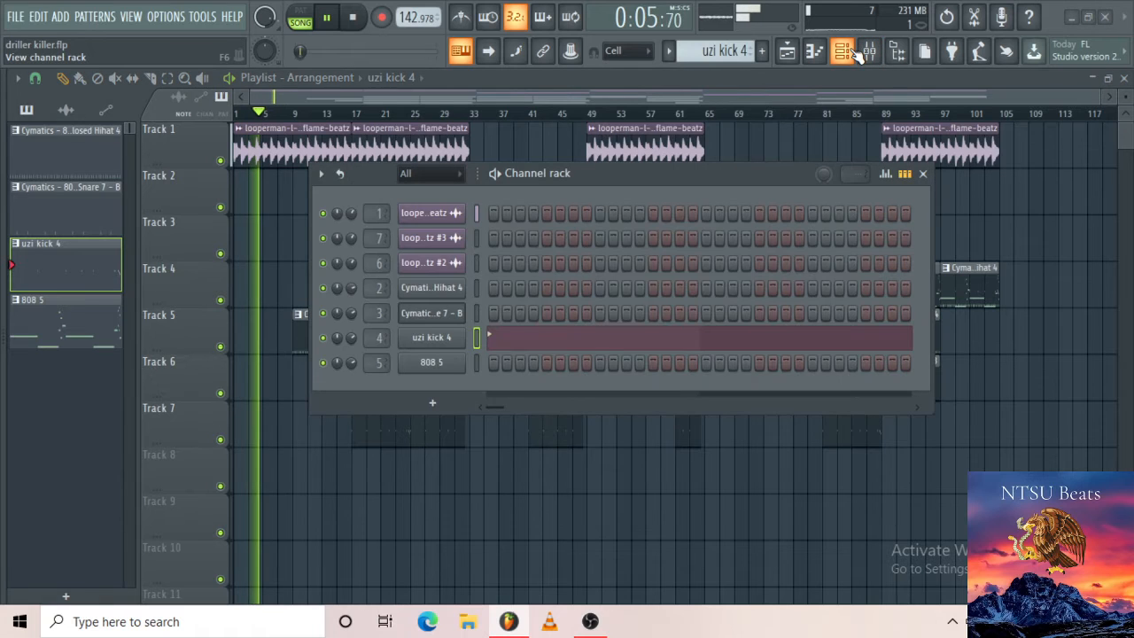
pyautogui.moveTo(772, 176); pyautogui.dragTo(910, 194)
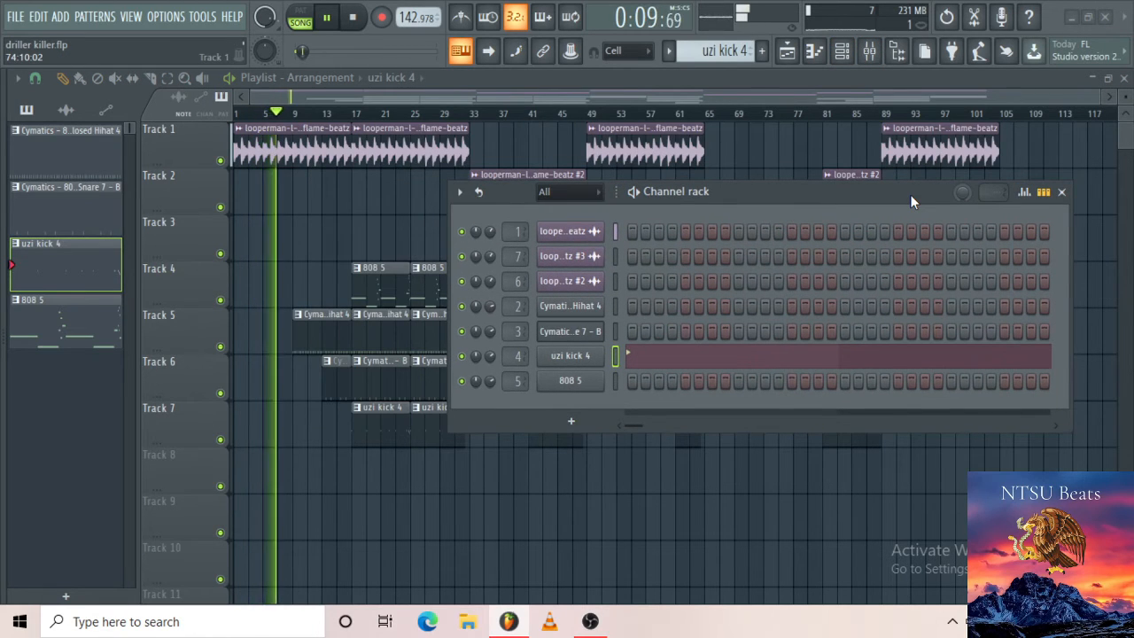
pyautogui.click(872, 53)
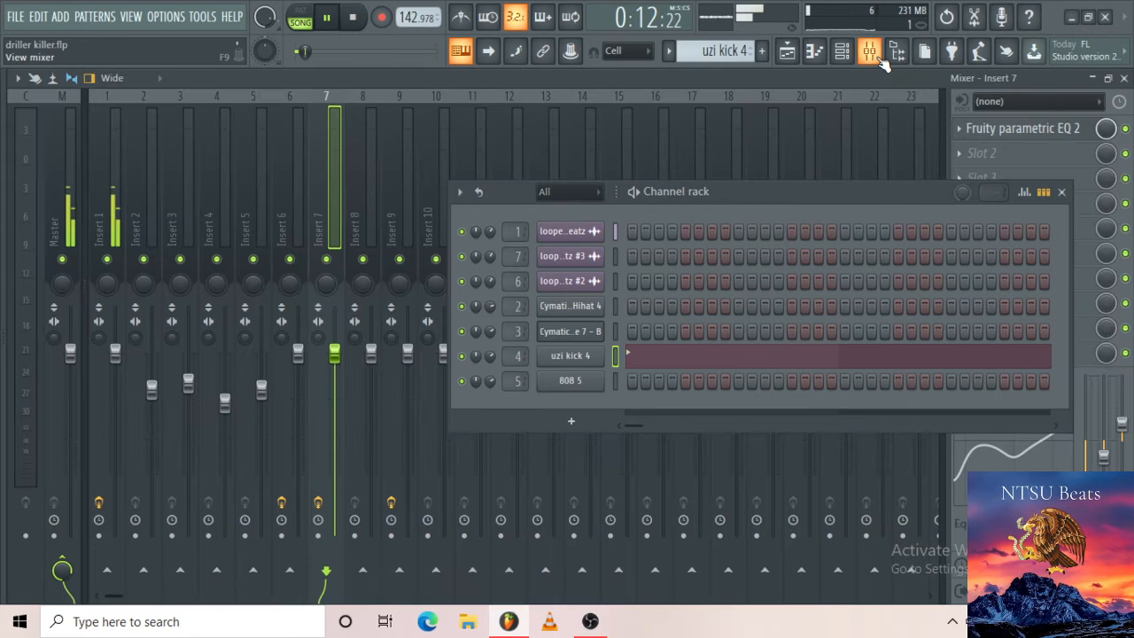
pyautogui.click(232, 179)
pyautogui.click(258, 185)
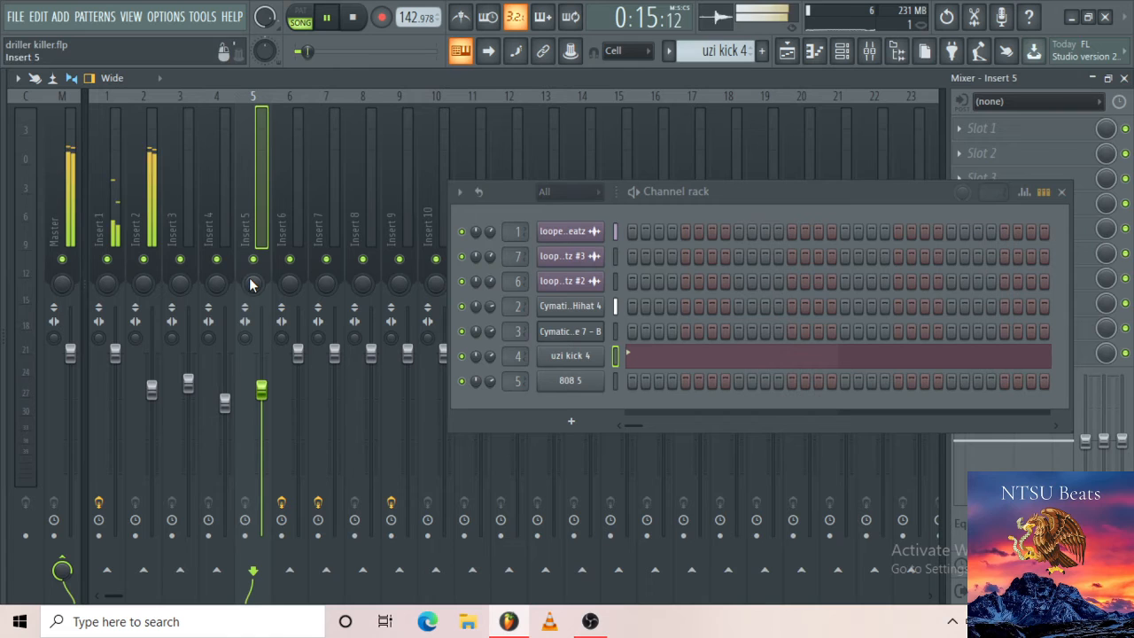
pyautogui.rightClick(216, 569)
pyautogui.click(237, 562)
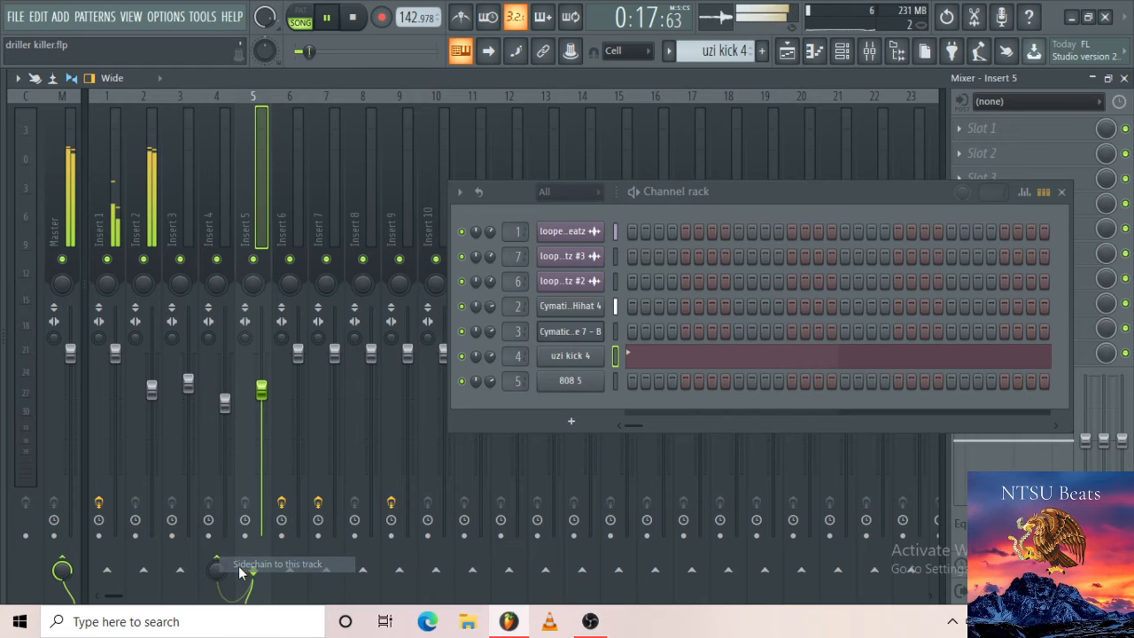
# Add Fruity Limiter to the first effect slot of Insert 4, switch it to COMP mode, and close its window.
pyautogui.click(217, 150)
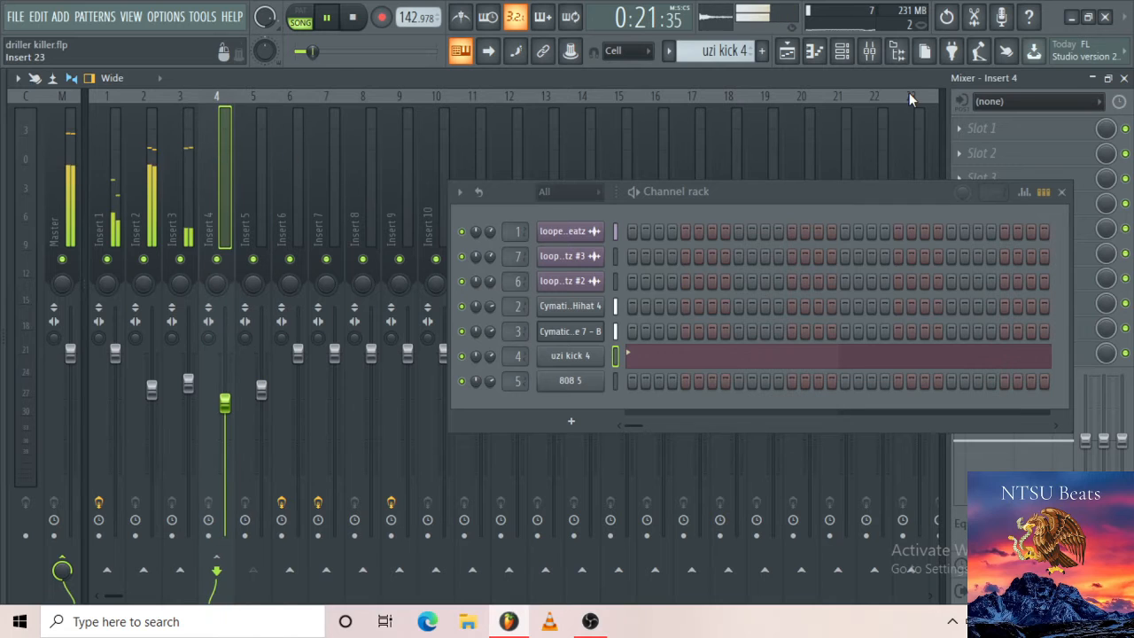
pyautogui.click(962, 128)
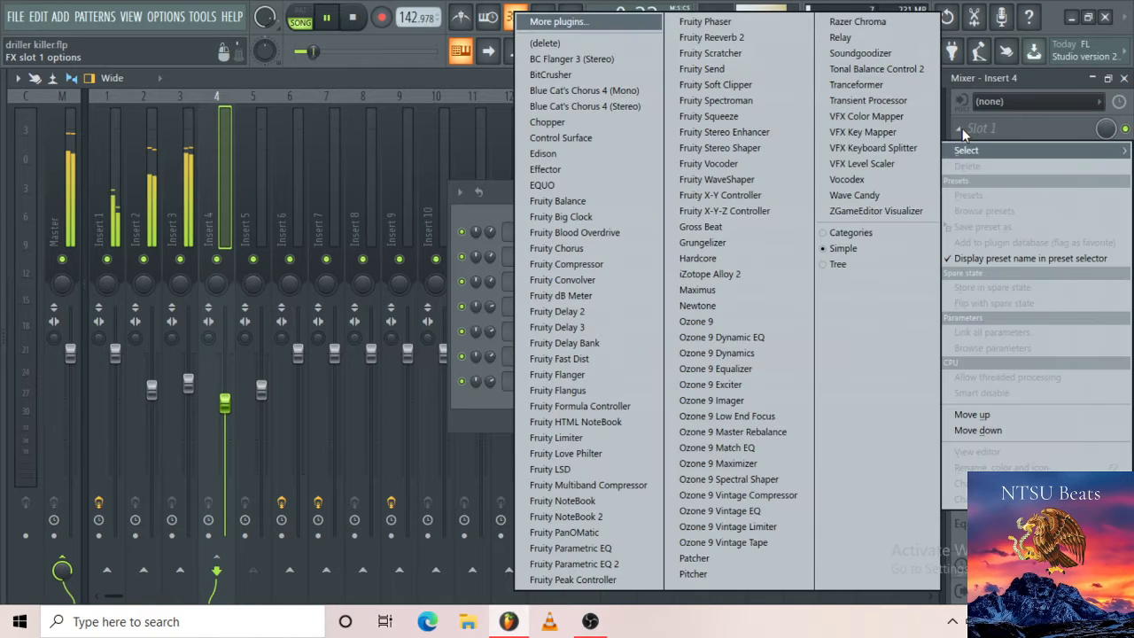
pyautogui.click(592, 436)
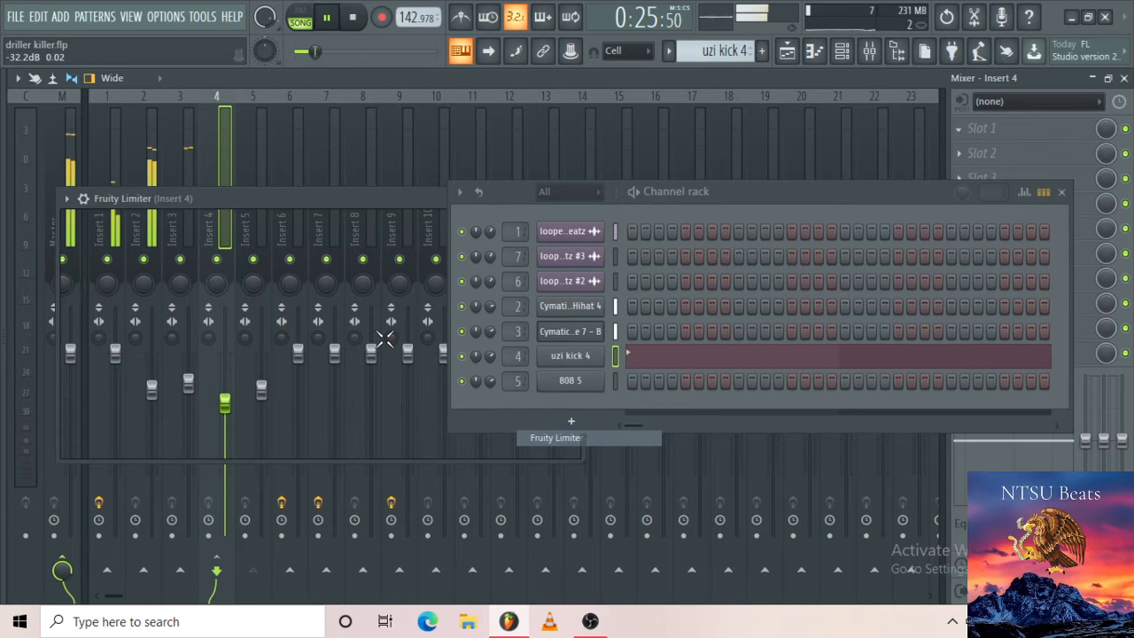
pyautogui.click(205, 446)
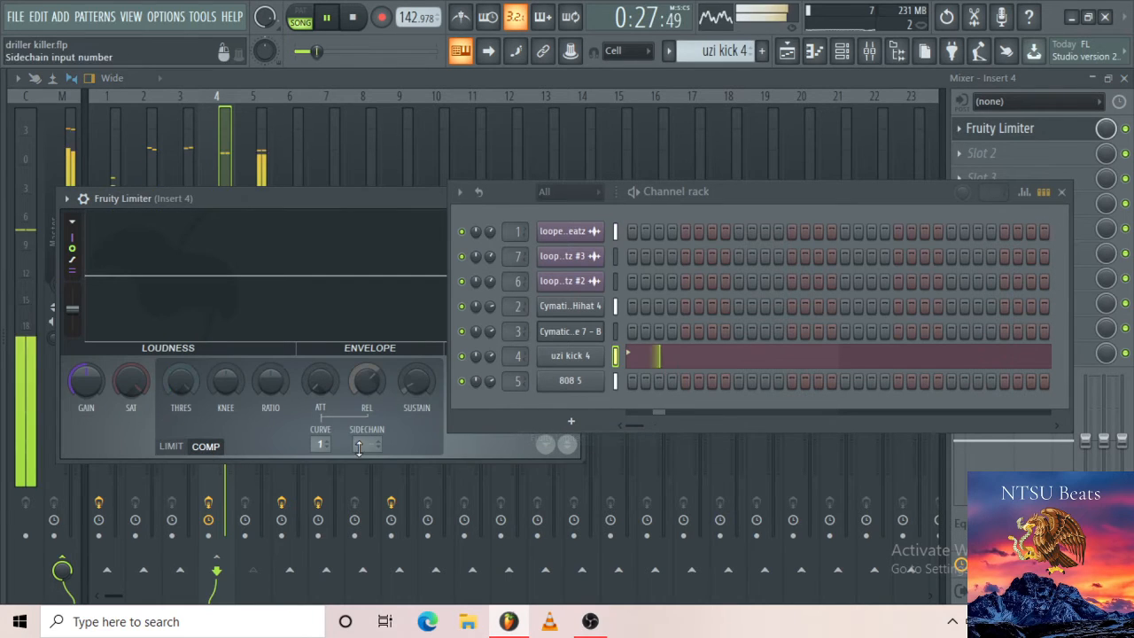
pyautogui.click(1023, 130)
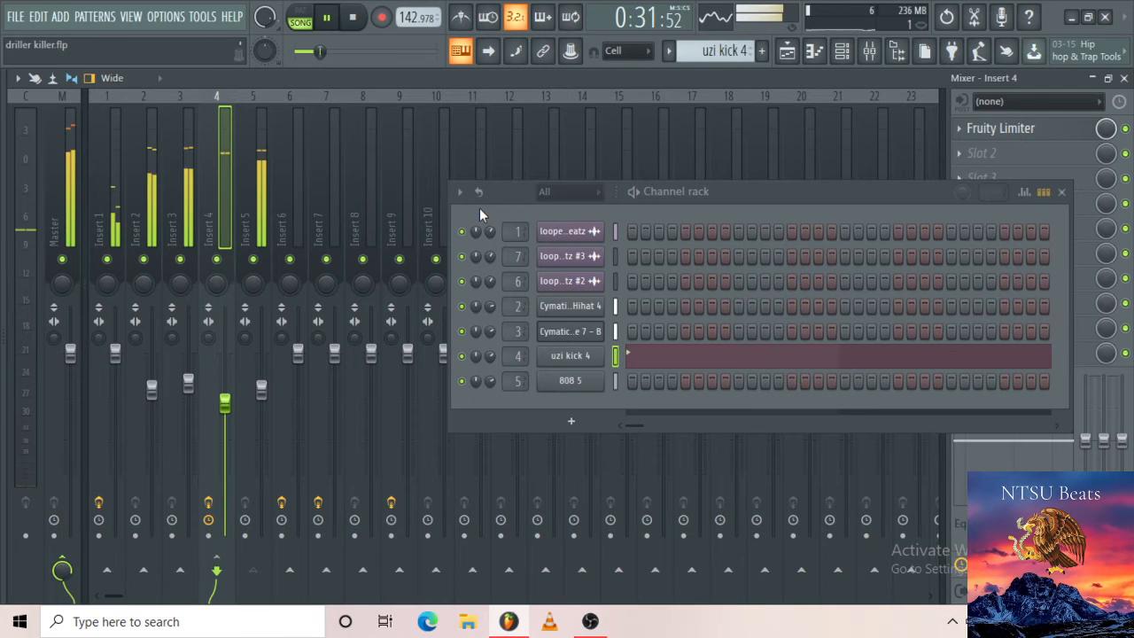
# Recheck the sidechain routing from Insert 5 to Insert 4, then disable that send.
pyautogui.click(787, 52)
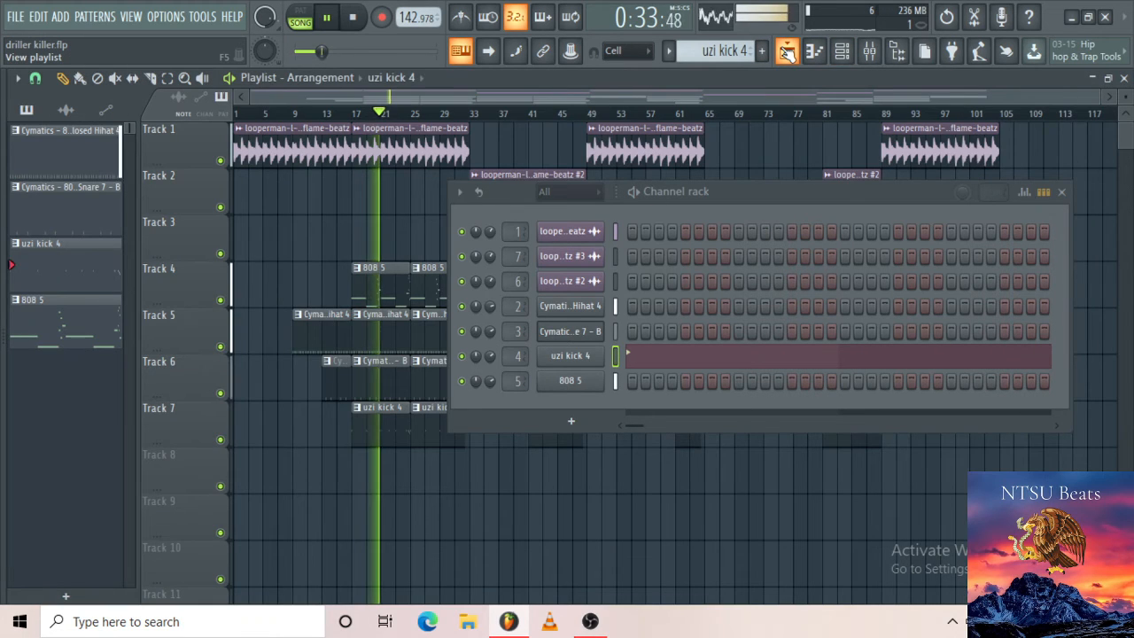
pyautogui.click(869, 50)
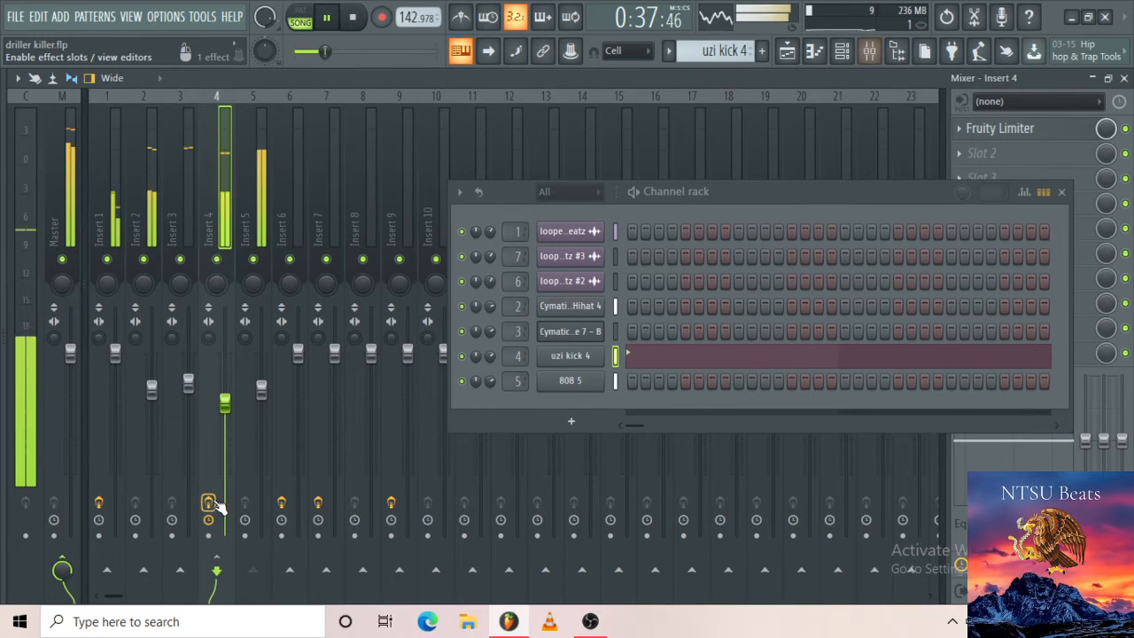
pyautogui.click(258, 191)
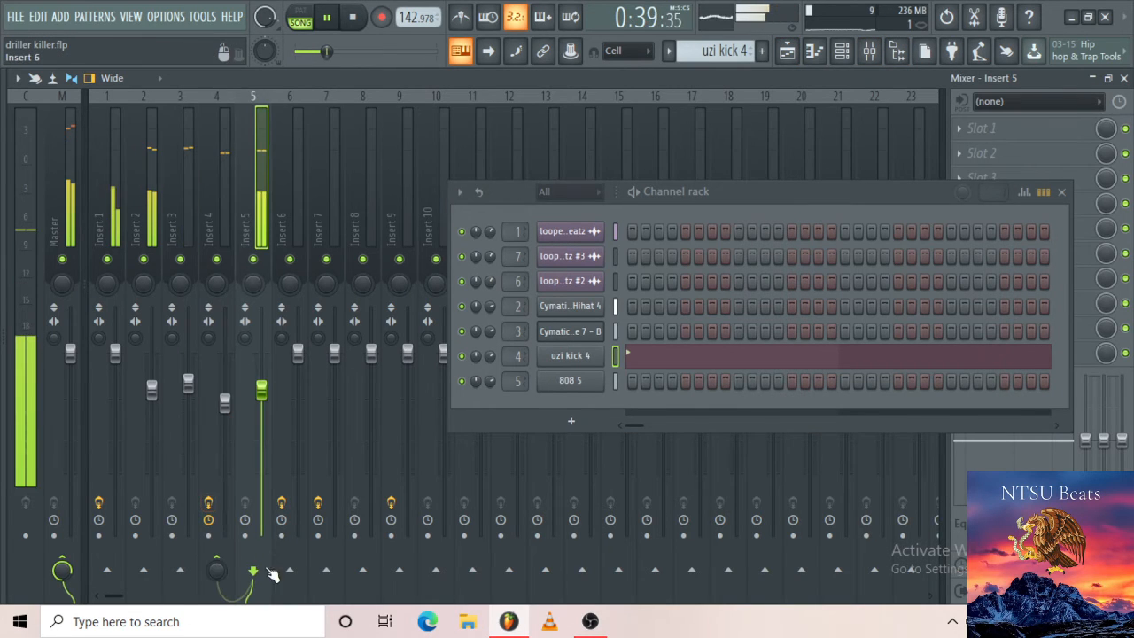
pyautogui.rightClick(226, 574)
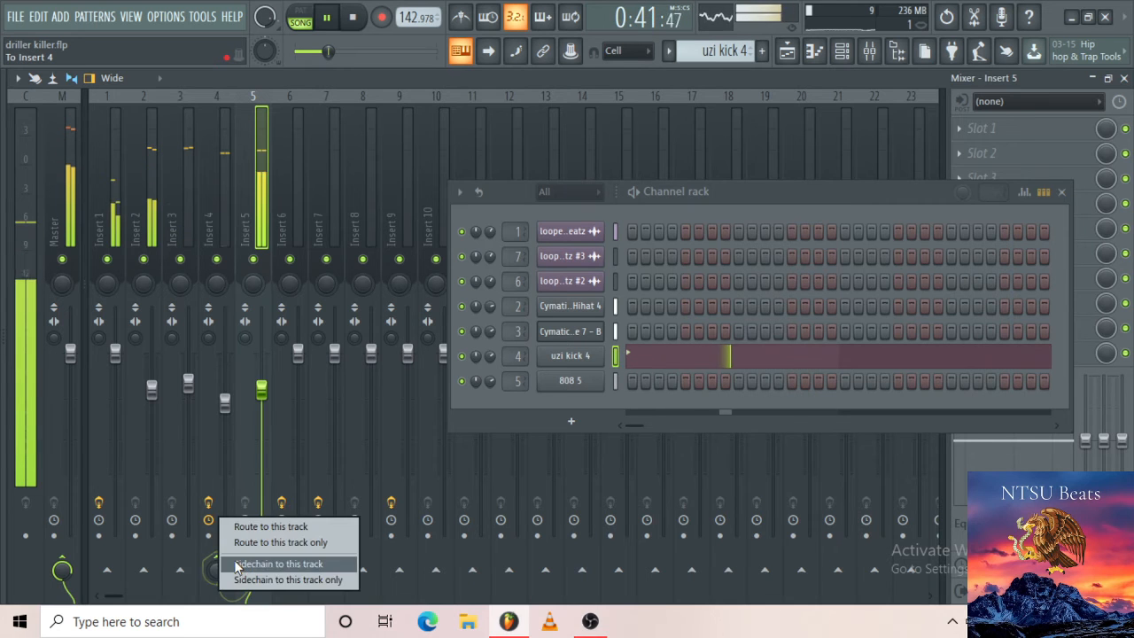
pyautogui.click(240, 563)
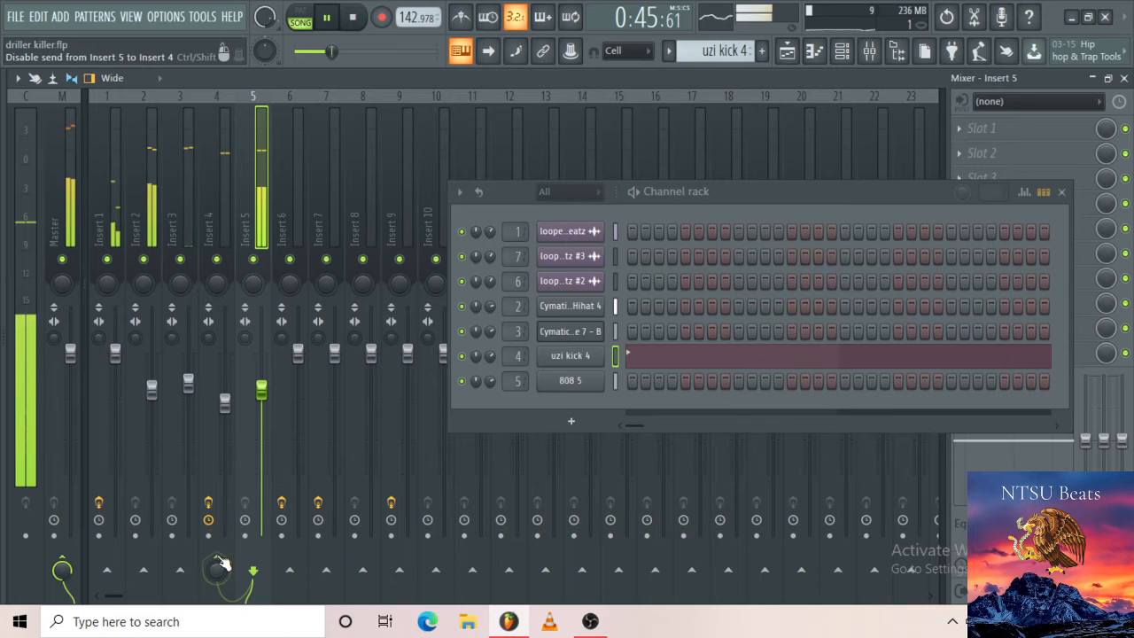
pyautogui.click(219, 563)
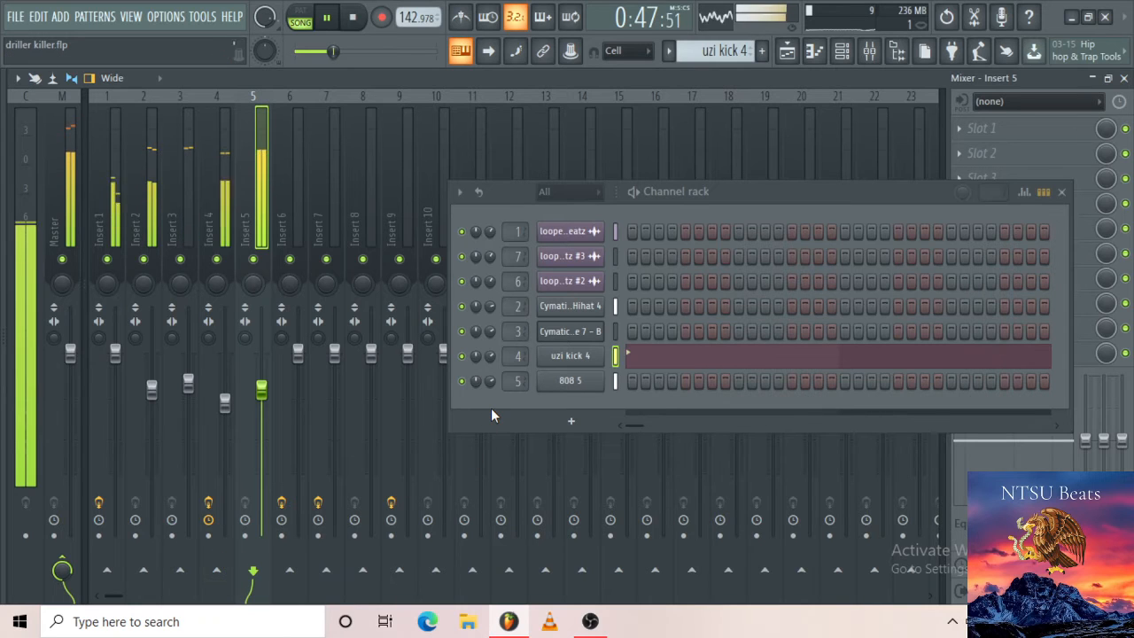
# Stop the song and play a short passage of the arrangement from bar 17.
pyautogui.press('space')
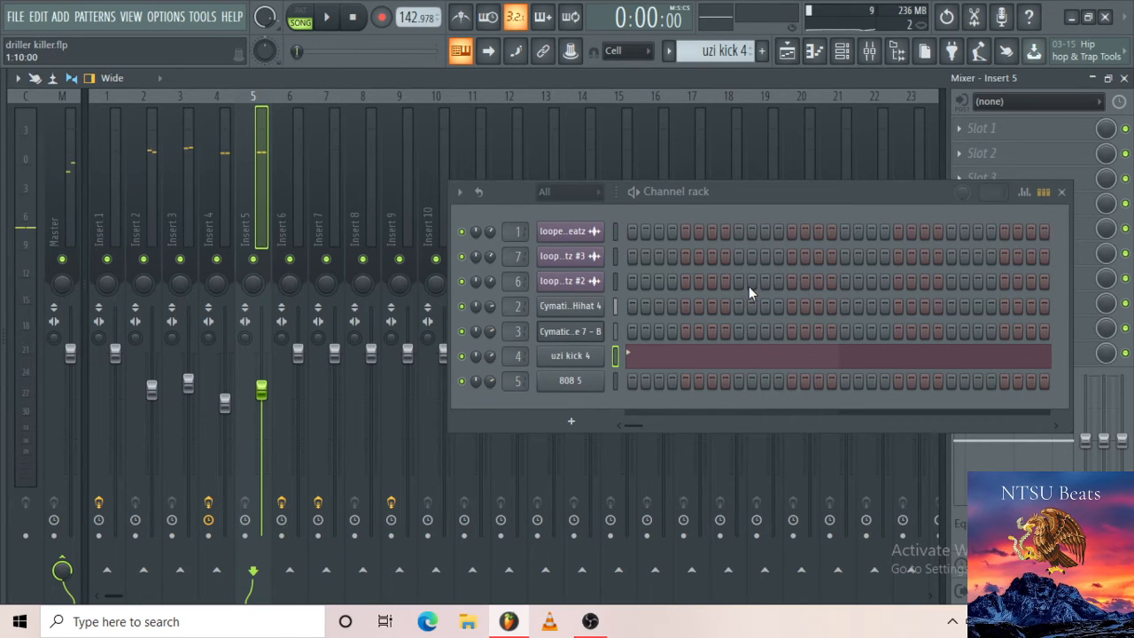
pyautogui.click(788, 52)
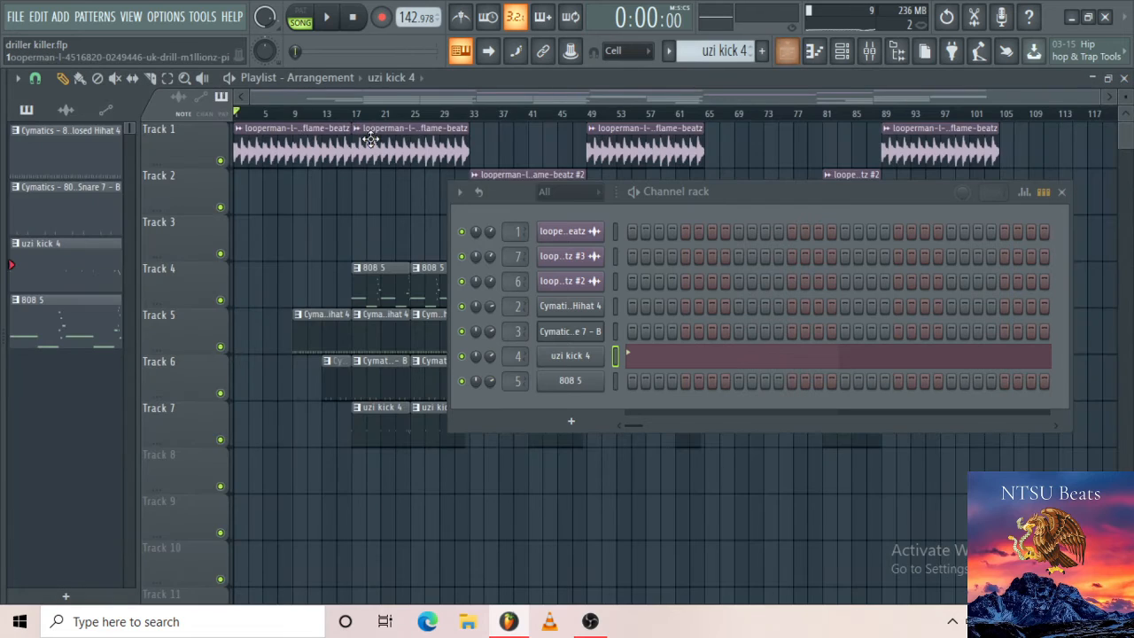
pyautogui.click(354, 115)
pyautogui.press('space')
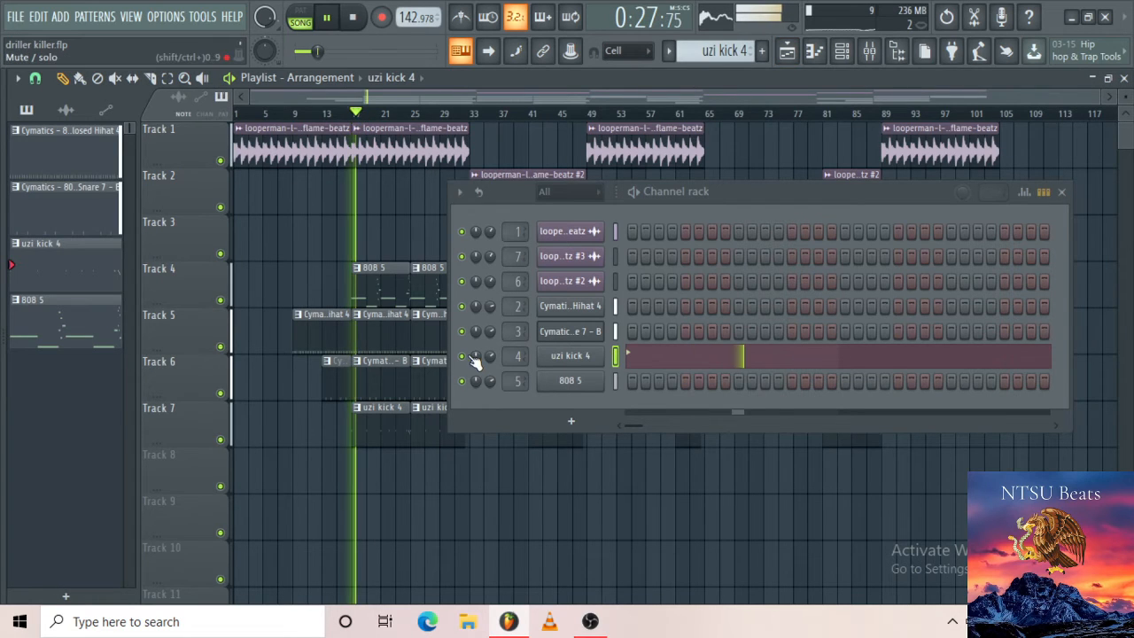
pyautogui.press('space')
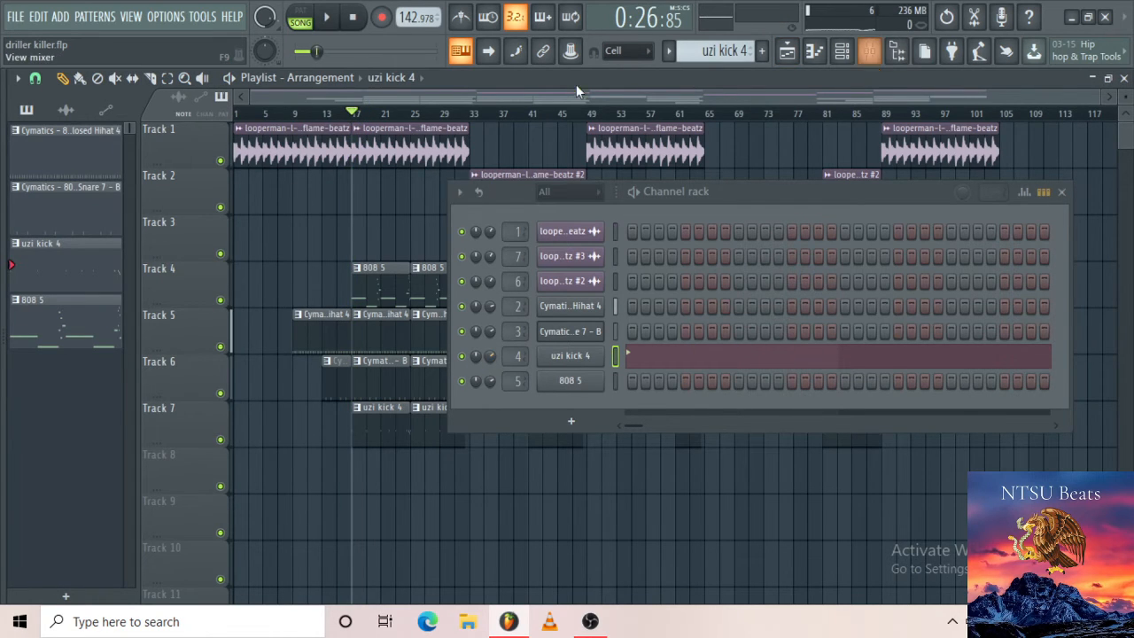
# Bypass Fruity Limiter on Insert 4 and briefly play the passage around bar 17 to compare the sound.
pyautogui.press('F9')
pyautogui.click(227, 159)
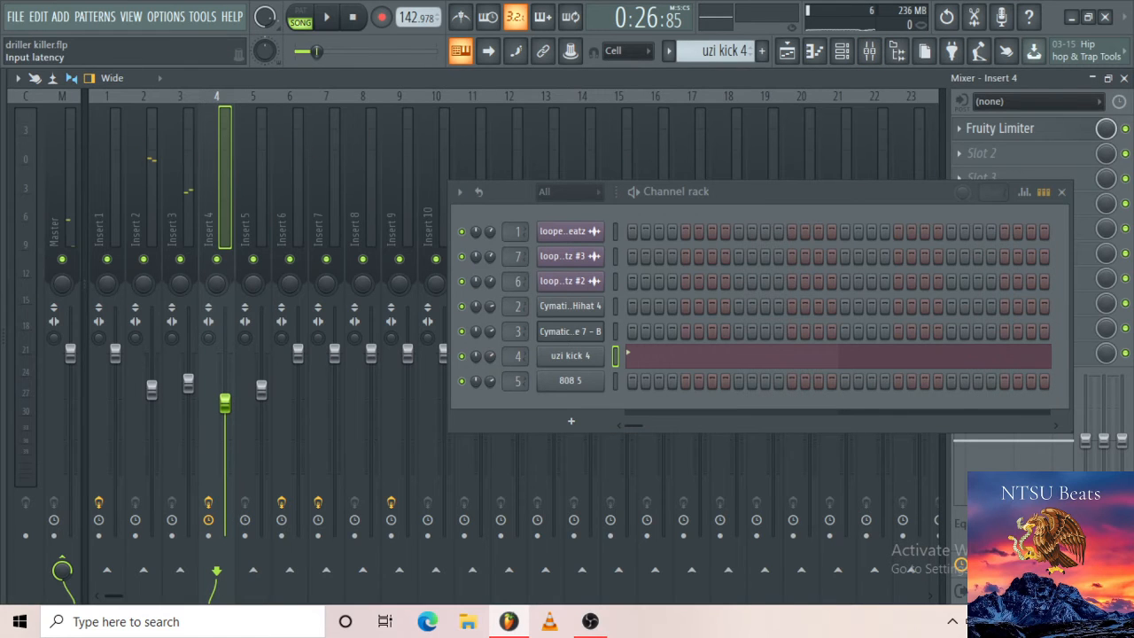
pyautogui.press('space')
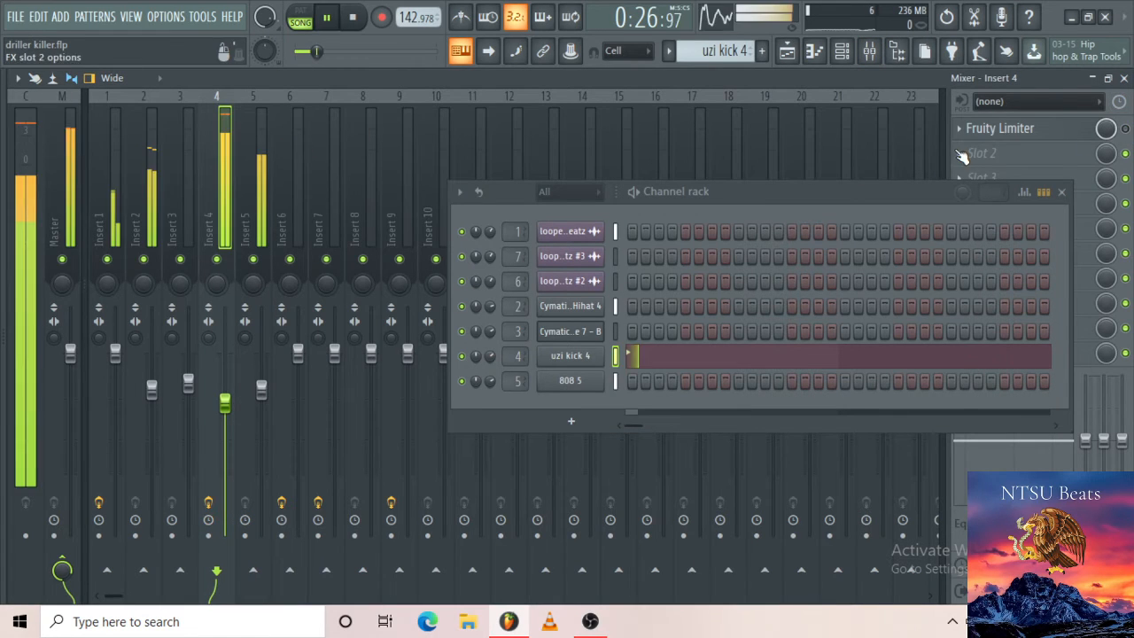
pyautogui.press('space')
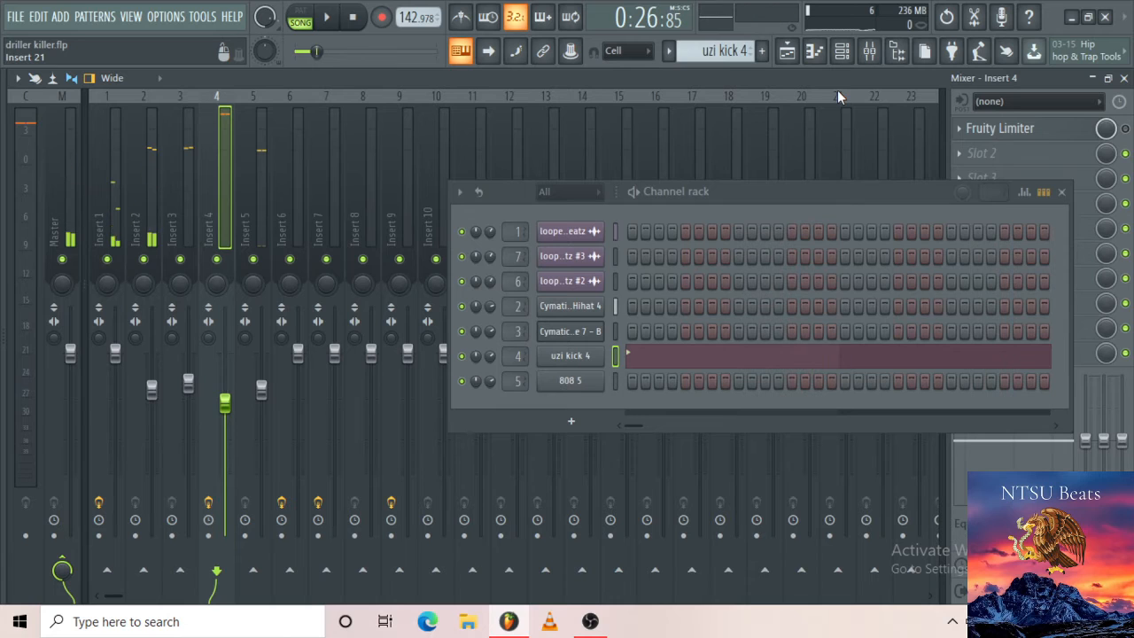
# Play the song from the beginning in the playlist and close the channel rack.
pyautogui.click(786, 51)
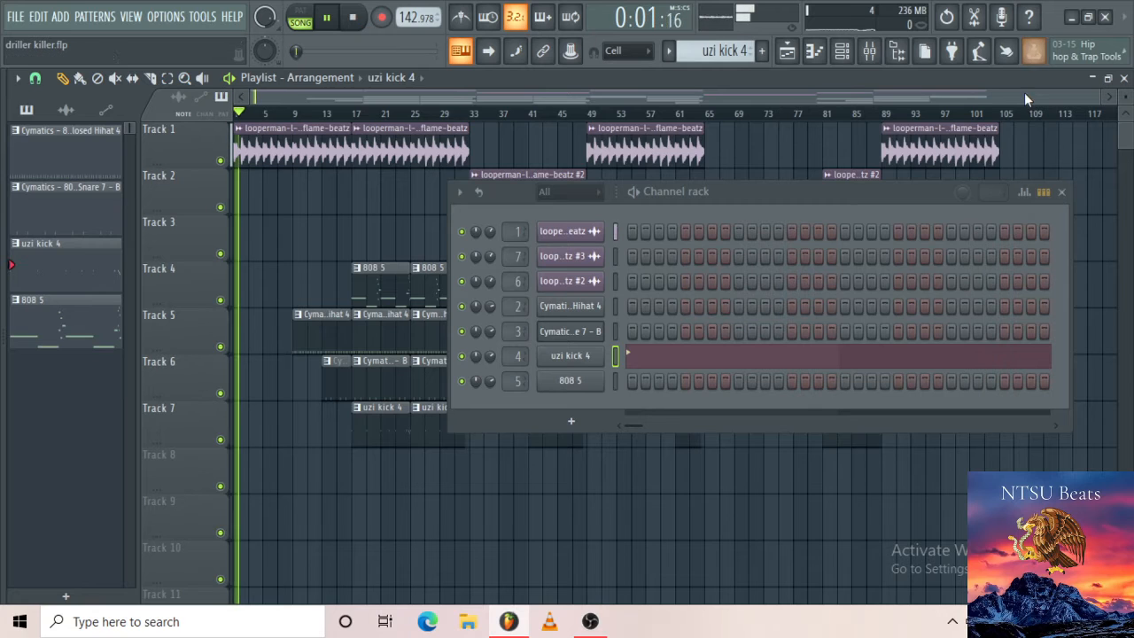
pyautogui.click(1061, 191)
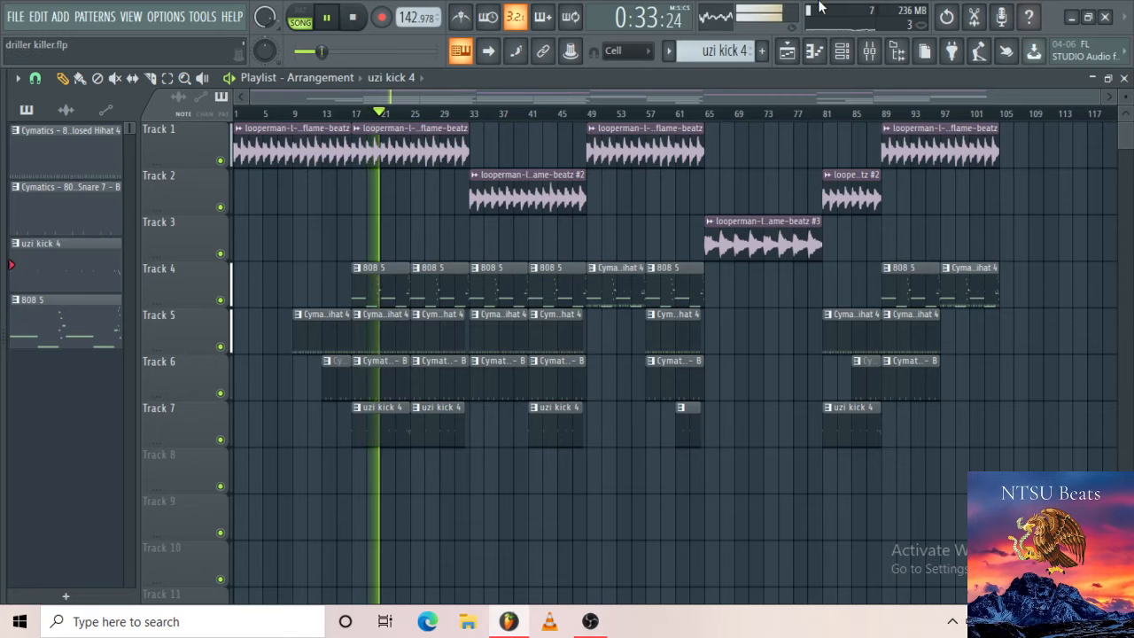
# Examine the 808 5 pattern's notes in the piano roll, then return to the playlist and stop playback.
pyautogui.click(848, 50)
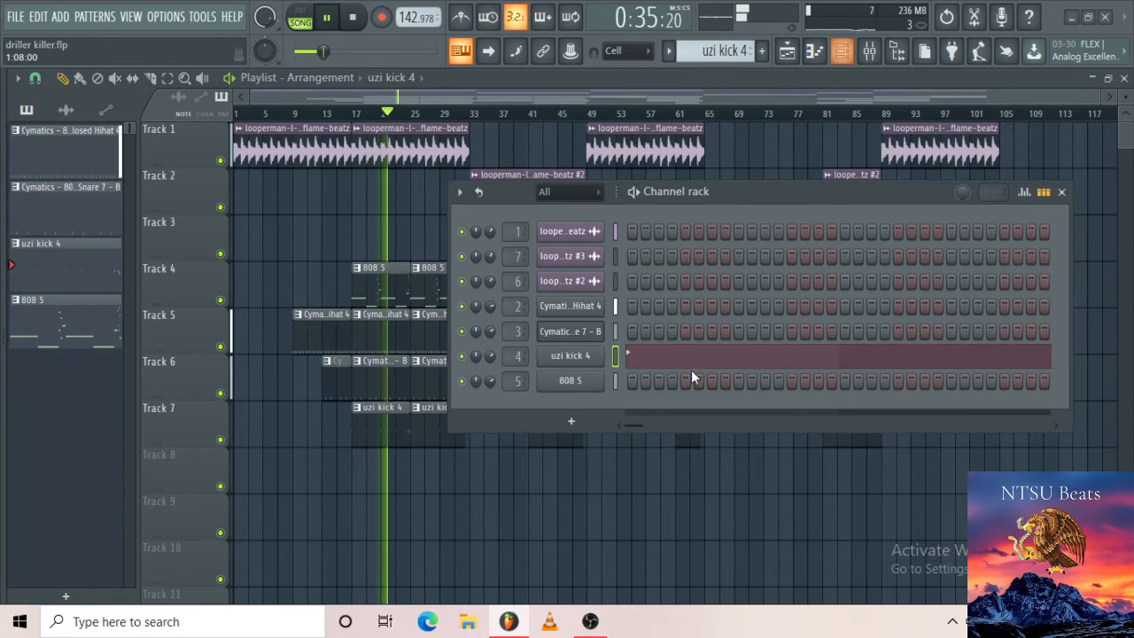
pyautogui.rightClick(600, 380)
pyautogui.click(622, 386)
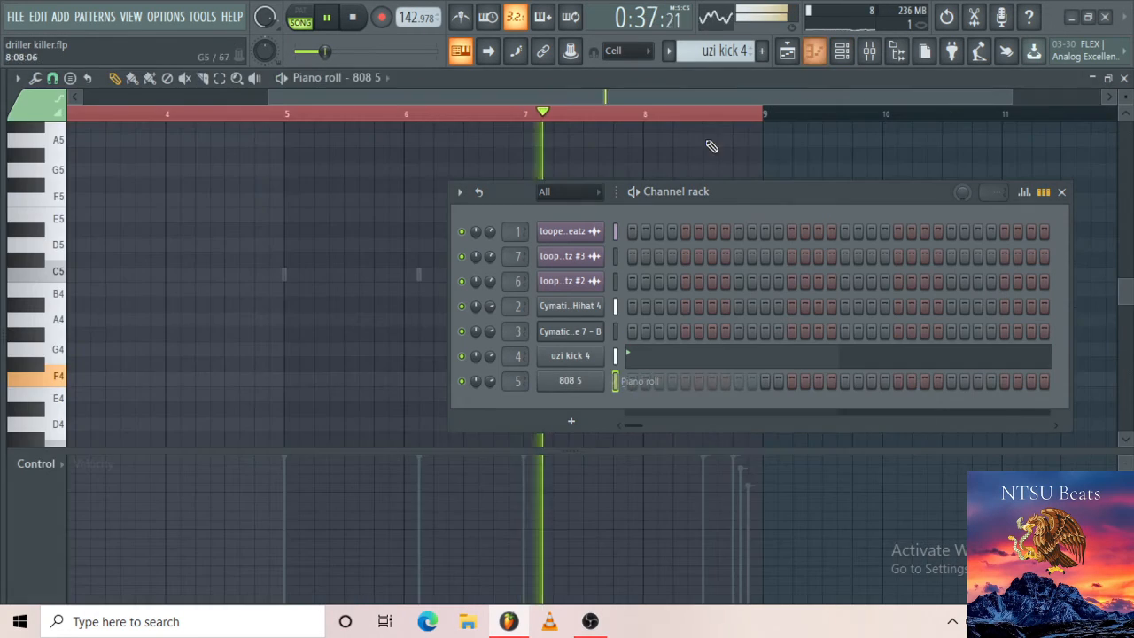
pyautogui.scroll(1, 729, 52)
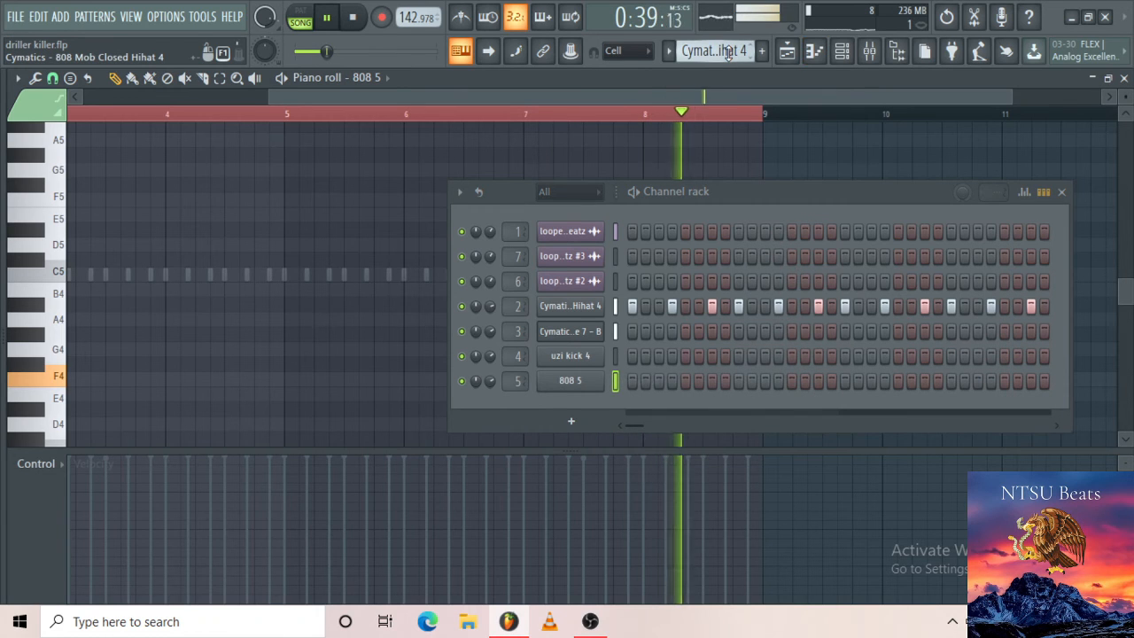
pyautogui.scroll(1, 728, 51)
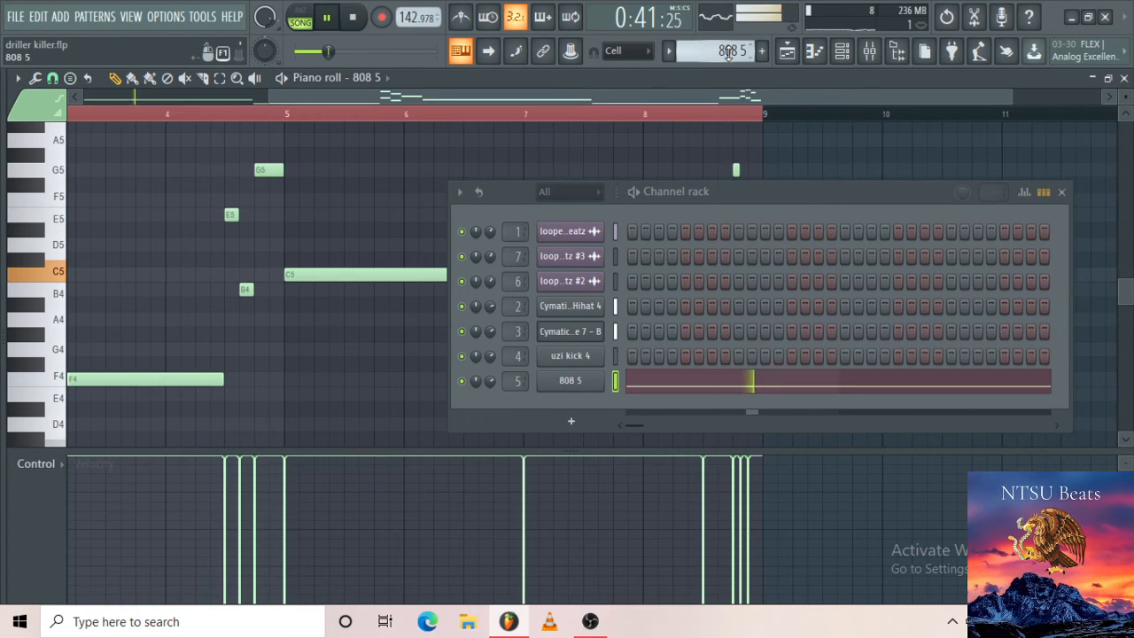
pyautogui.click(842, 50)
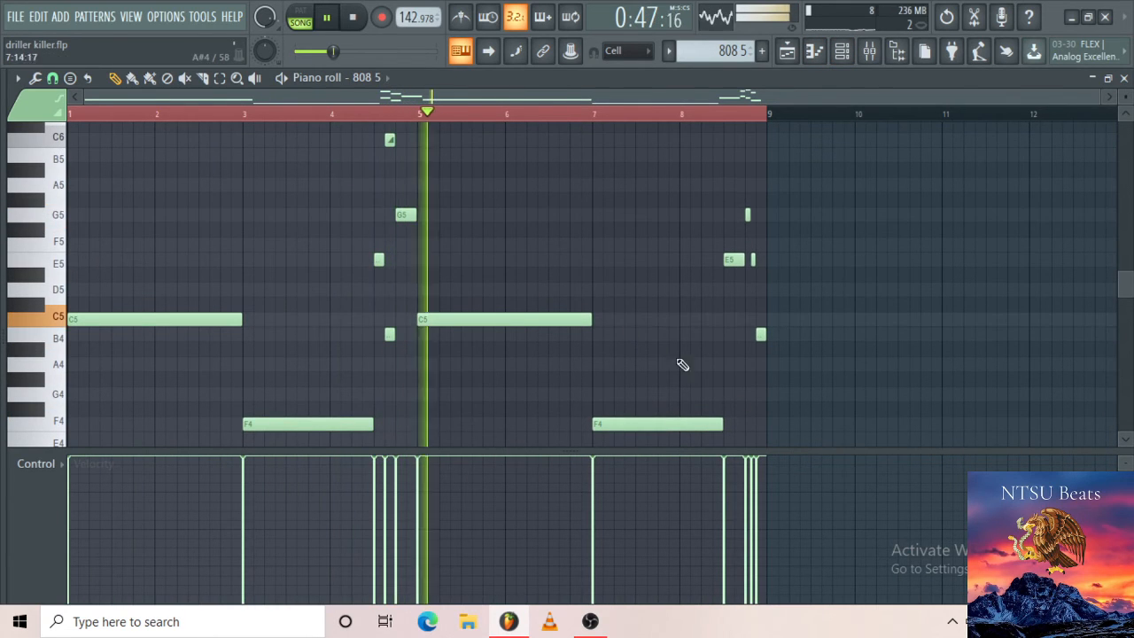
pyautogui.scroll(-2, 836, 334)
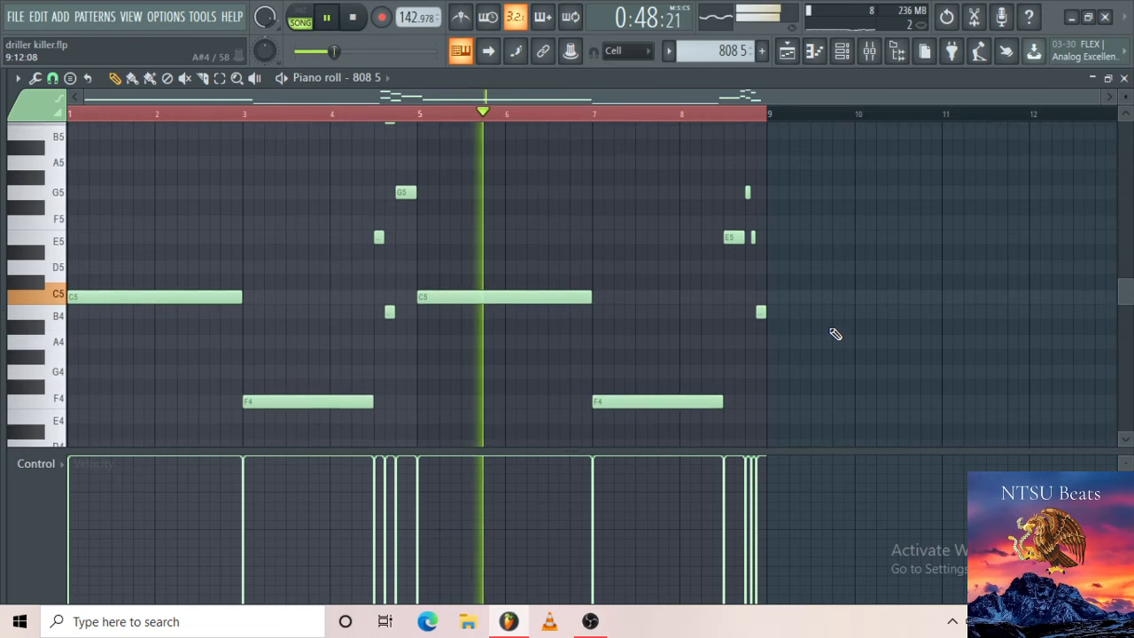
pyautogui.click(800, 53)
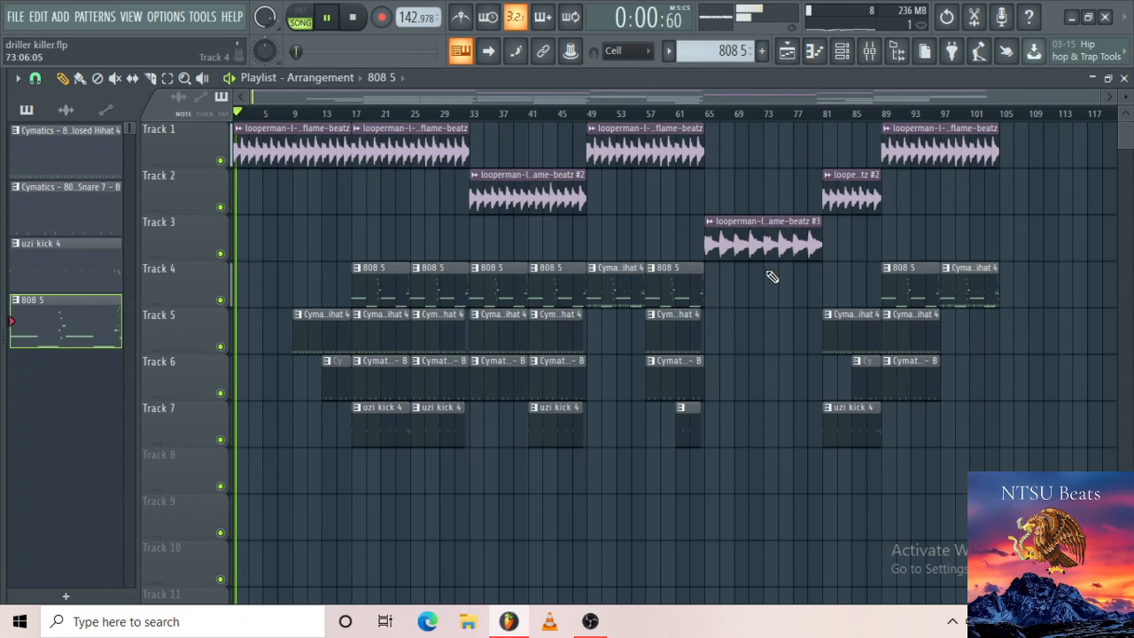
pyautogui.press('space')
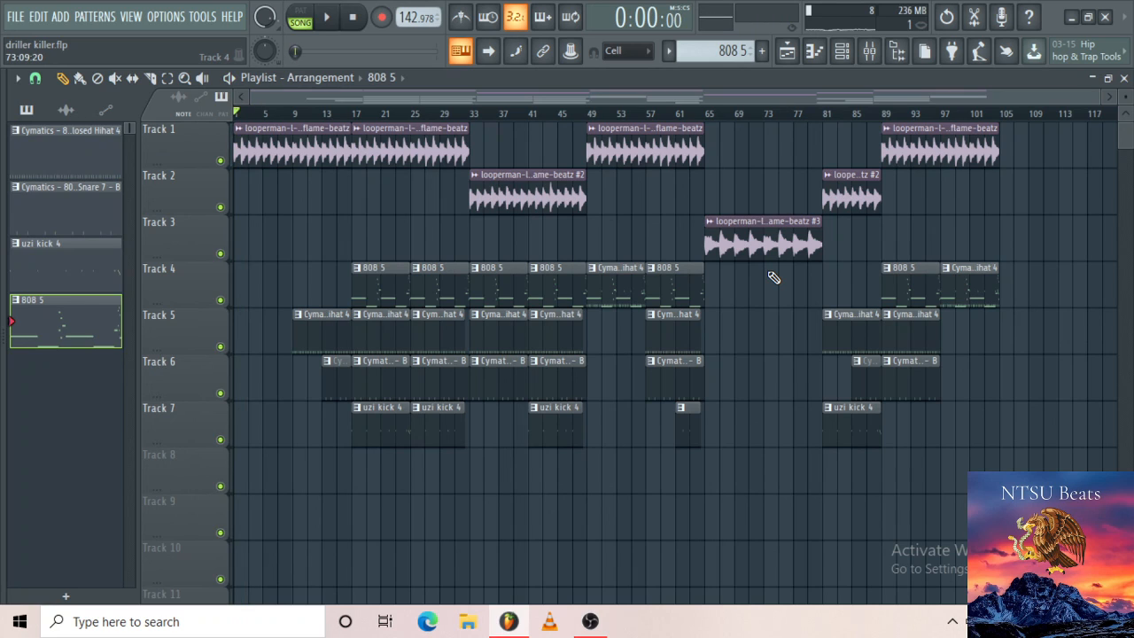